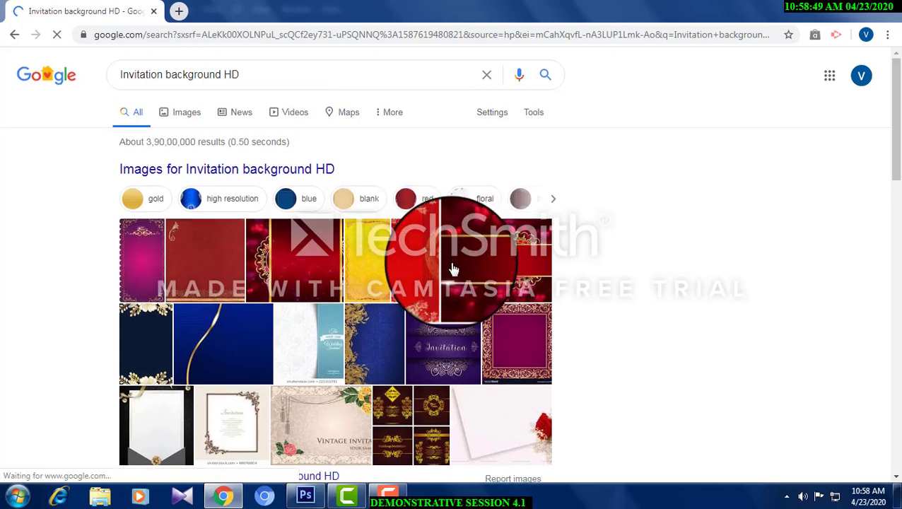
# Skim the web results for Invitation background HD and switch to the image results for the same search.
pyautogui.scroll(-2, 445, 265)
pyautogui.scroll(1, 428, 263)
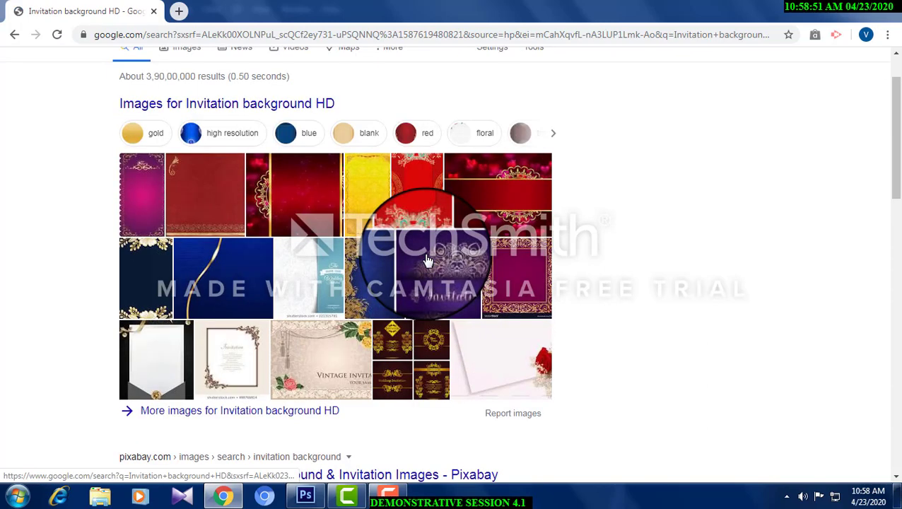
pyautogui.scroll(-5, 428, 262)
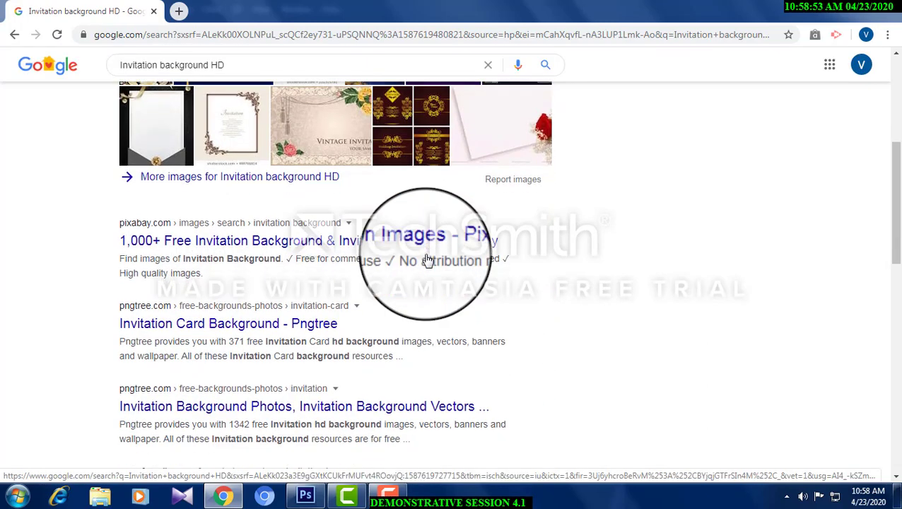
pyautogui.scroll(6, 311, 221)
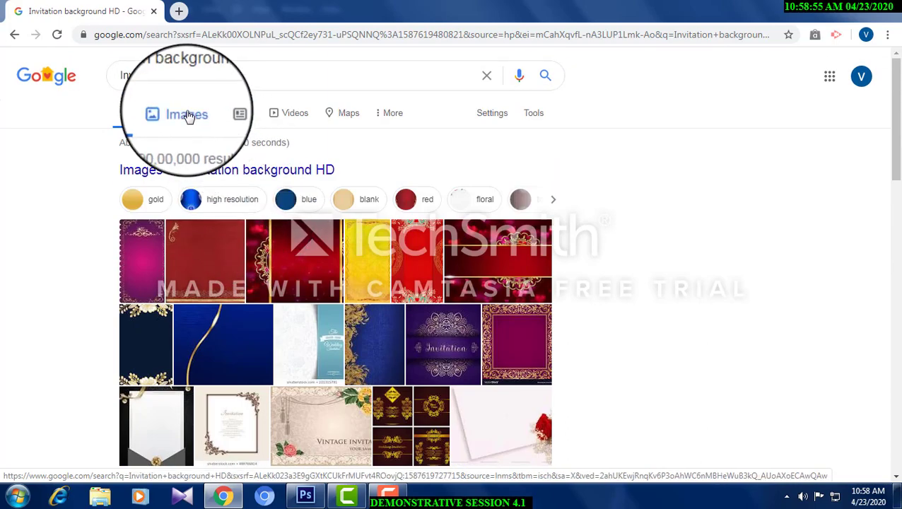
pyautogui.click(189, 116)
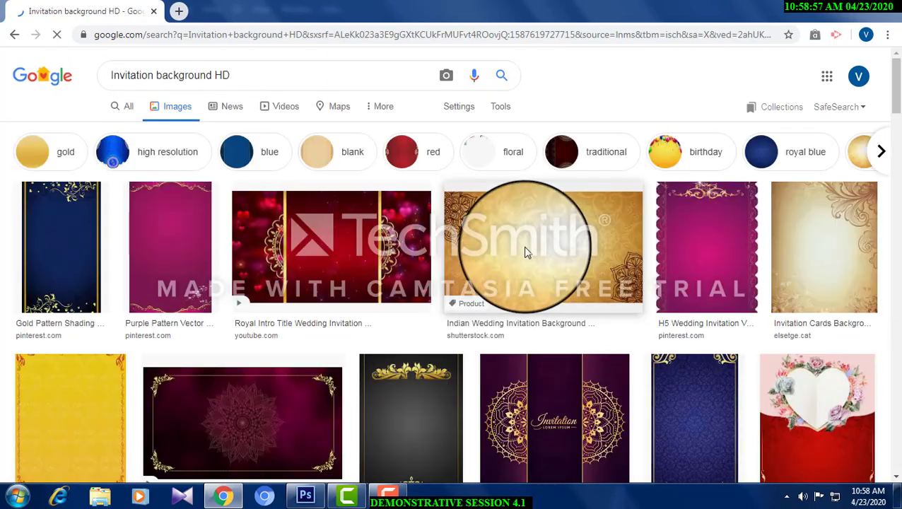
# Look through the image results for a suitable invitation card background.
pyautogui.scroll(-2, 569, 279)
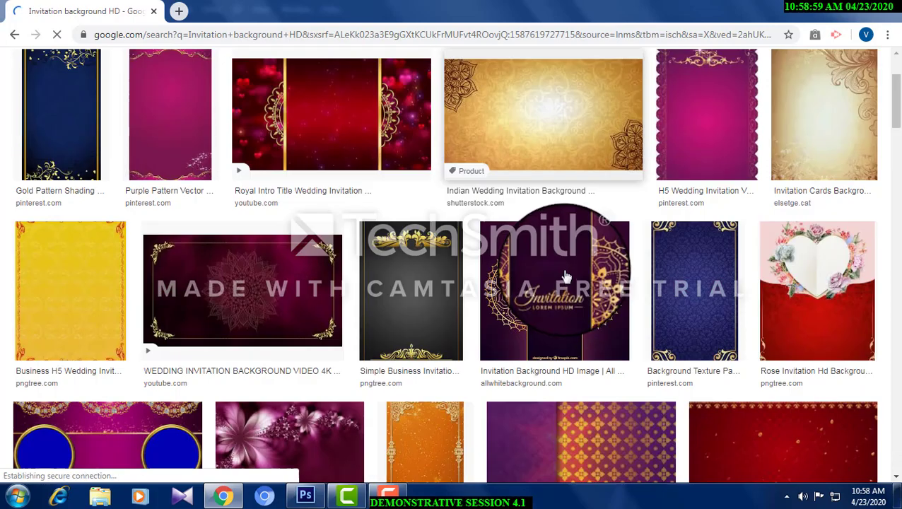
pyautogui.scroll(-5, 565, 277)
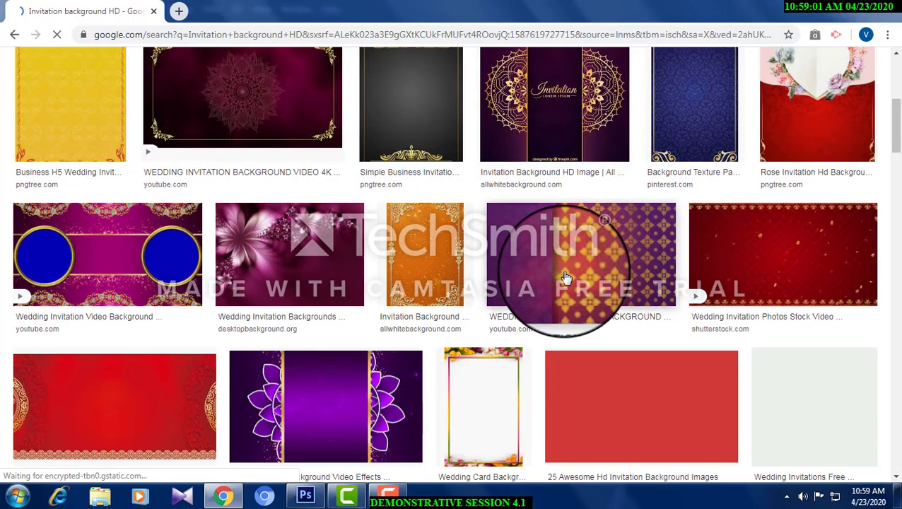
pyautogui.scroll(-3, 565, 277)
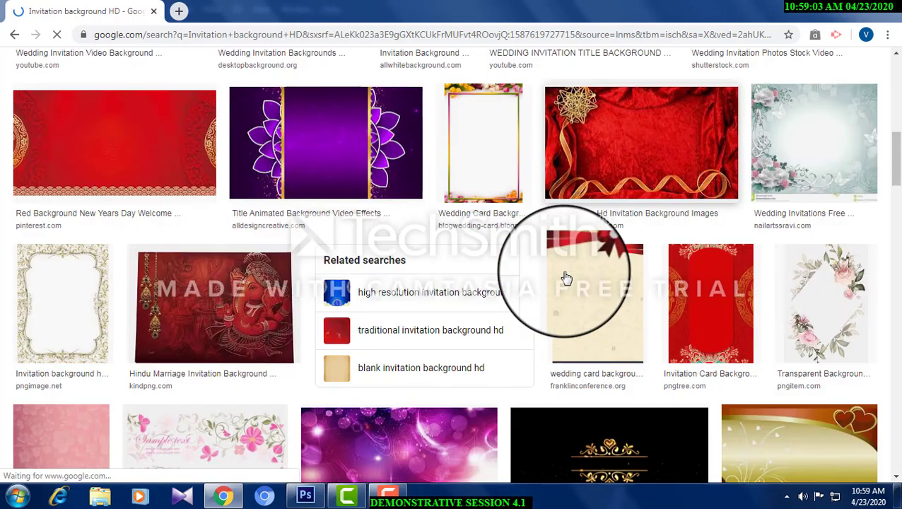
pyautogui.scroll(-1, 570, 269)
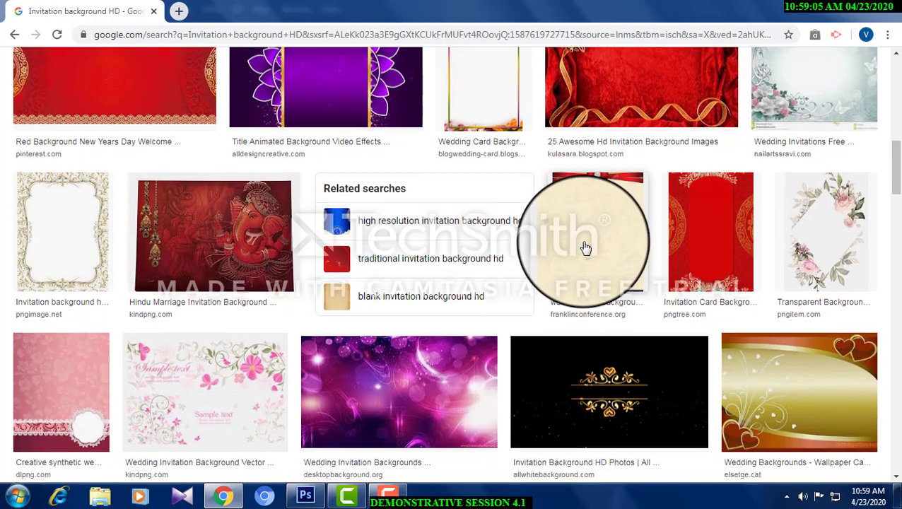
pyautogui.scroll(-2, 588, 226)
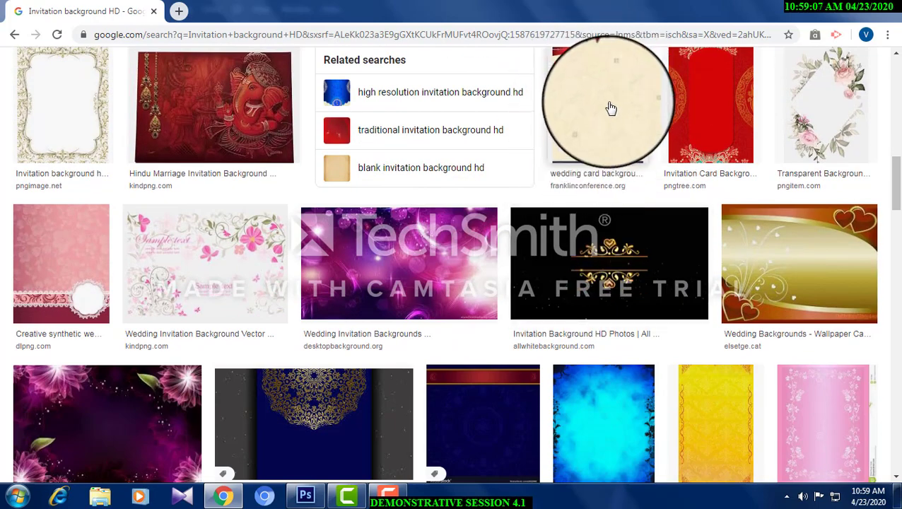
pyautogui.scroll(1, 611, 109)
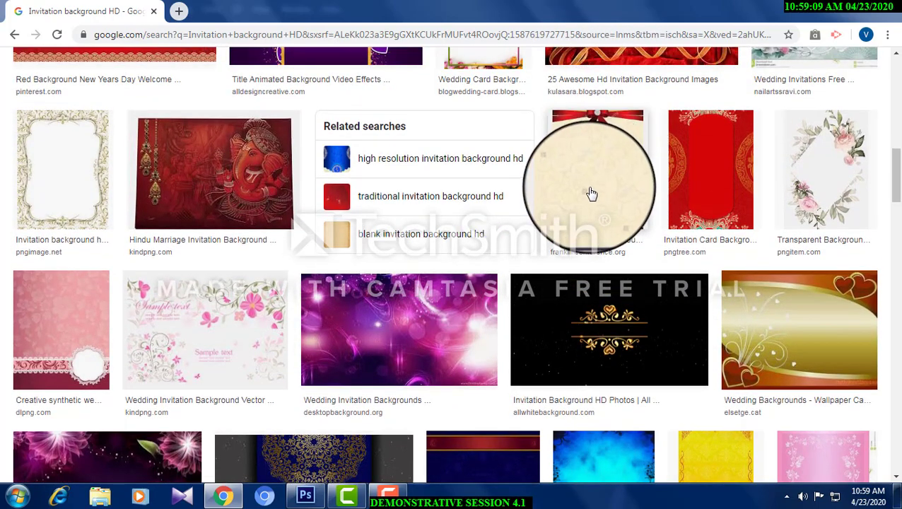
pyautogui.scroll(5, 592, 193)
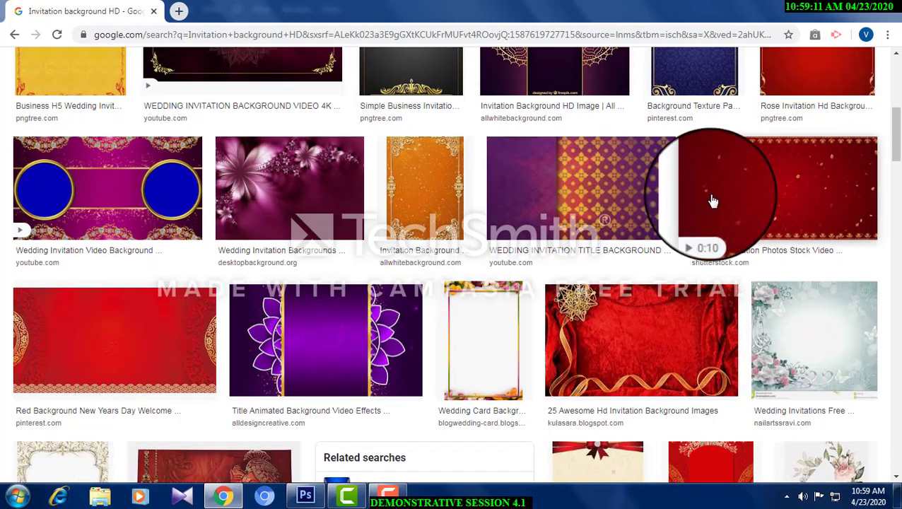
pyautogui.scroll(5, 712, 202)
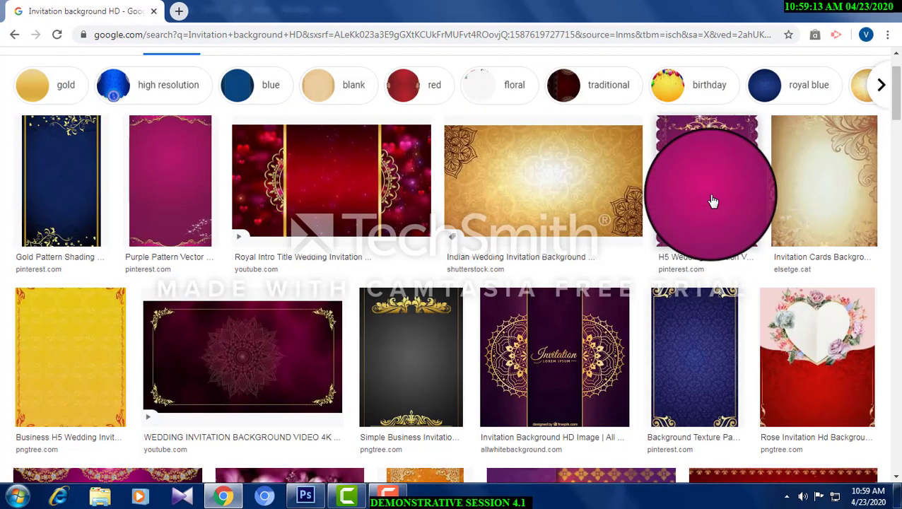
pyautogui.scroll(-8, 629, 212)
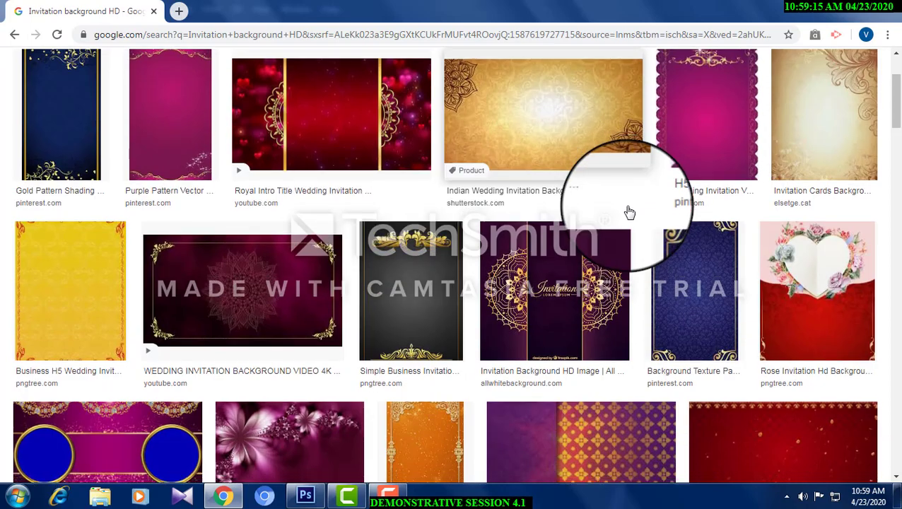
pyautogui.scroll(-6, 629, 212)
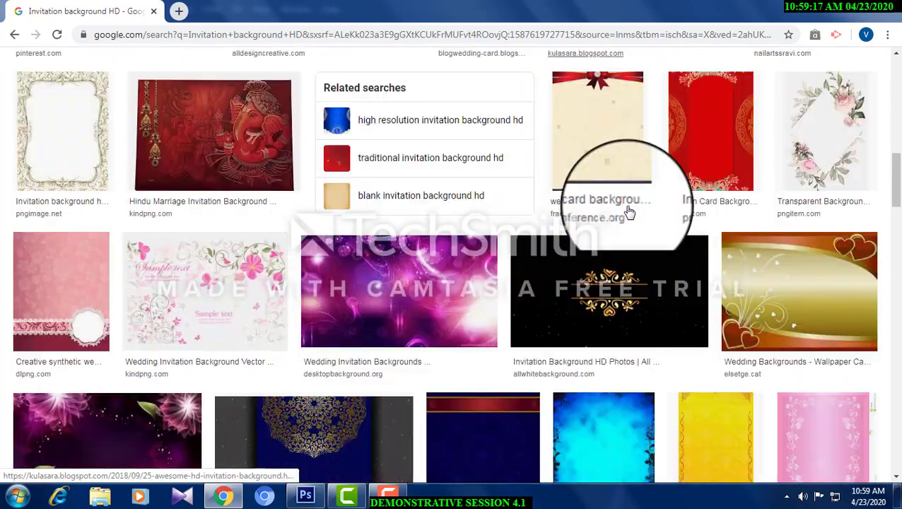
pyautogui.scroll(-4, 629, 212)
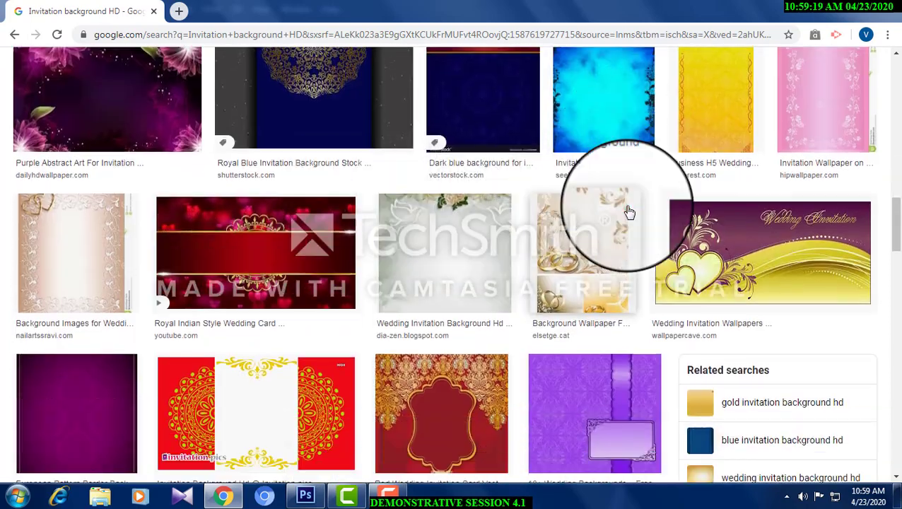
pyautogui.scroll(12, 629, 212)
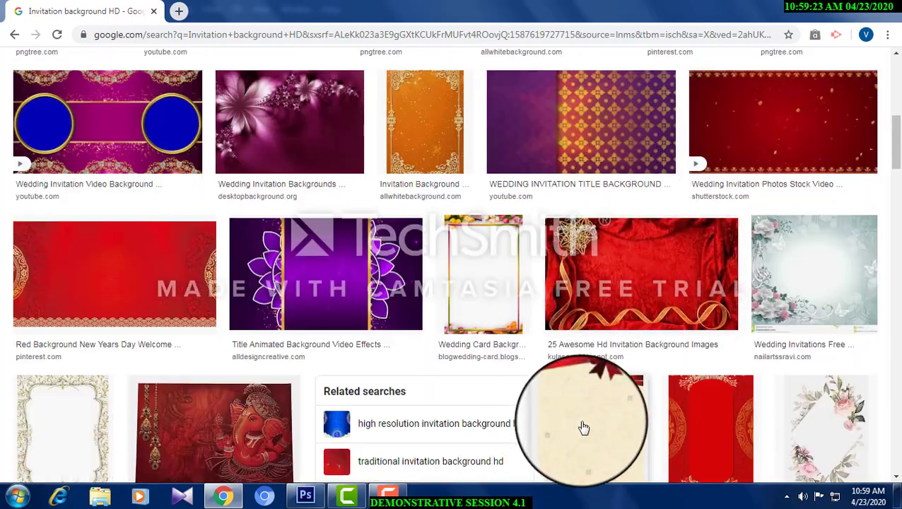
# Copy the cream wedding card background with the red ribbon bow and paste it into the blank Untitled-1 document in Photoshop.
pyautogui.click(580, 426)
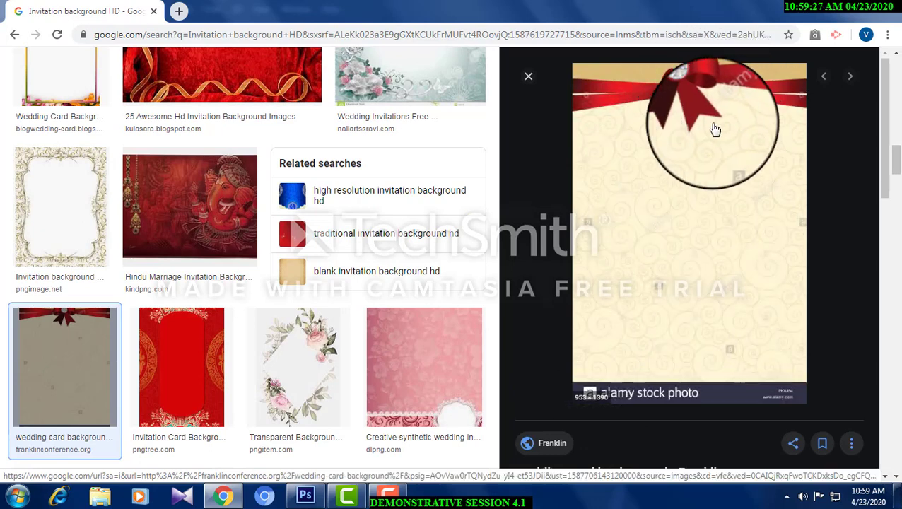
pyautogui.rightClick(649, 174)
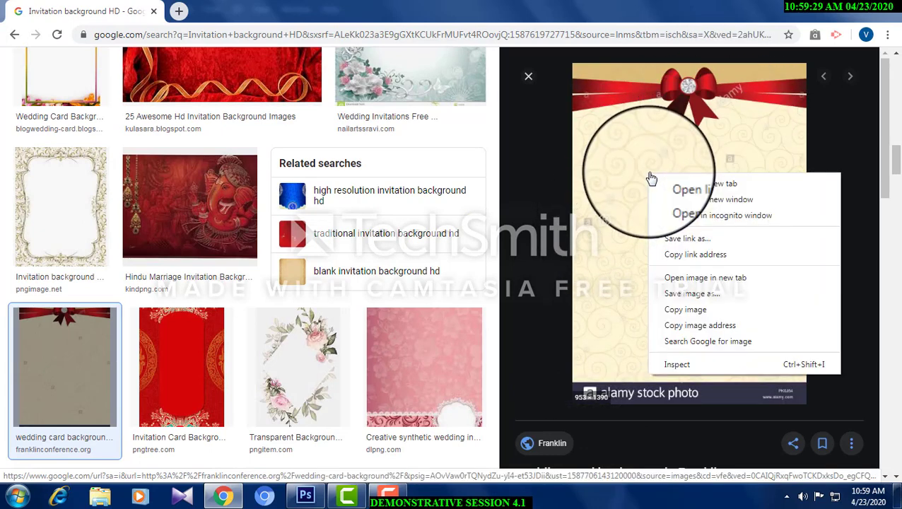
pyautogui.click(695, 319)
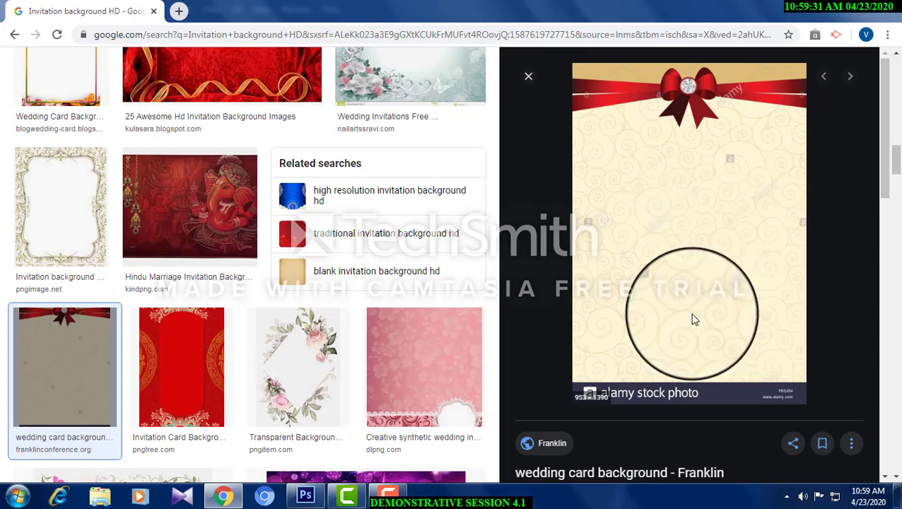
pyautogui.click(305, 497)
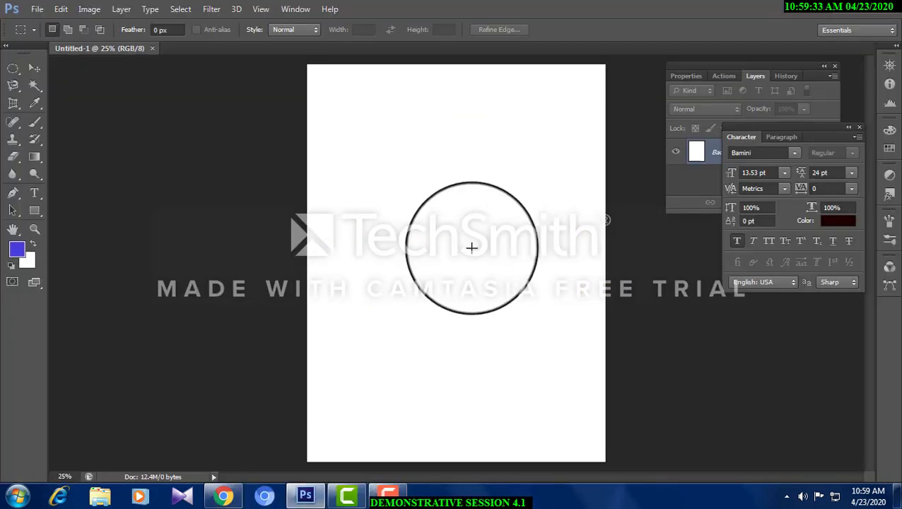
pyautogui.hotkey('ctrl', 'v')
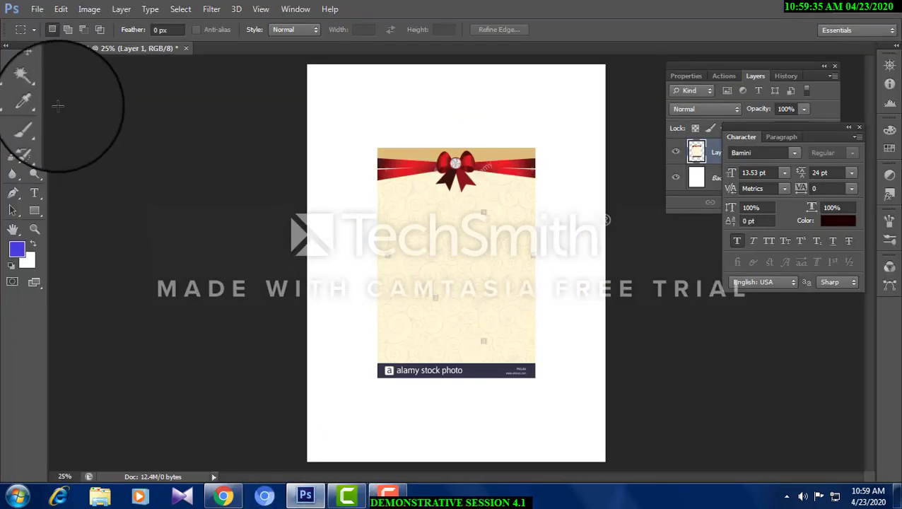
# Align the pasted background with the page's upper-left corner and scale it to about 189% so it covers the whole page.
pyautogui.click(35, 67)
pyautogui.moveTo(433, 194); pyautogui.dragTo(363, 111)
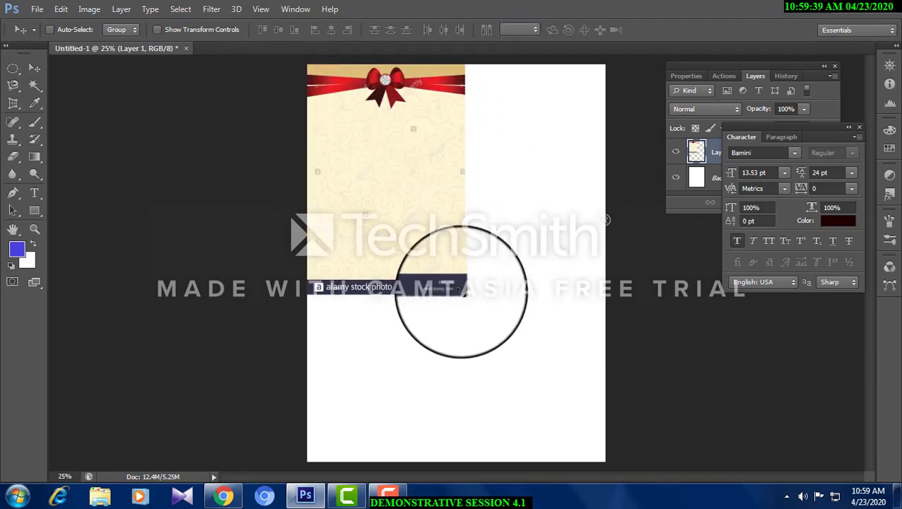
pyautogui.hotkey('ctrl', 't')
pyautogui.moveTo(465, 293); pyautogui.dragTo(626, 486)
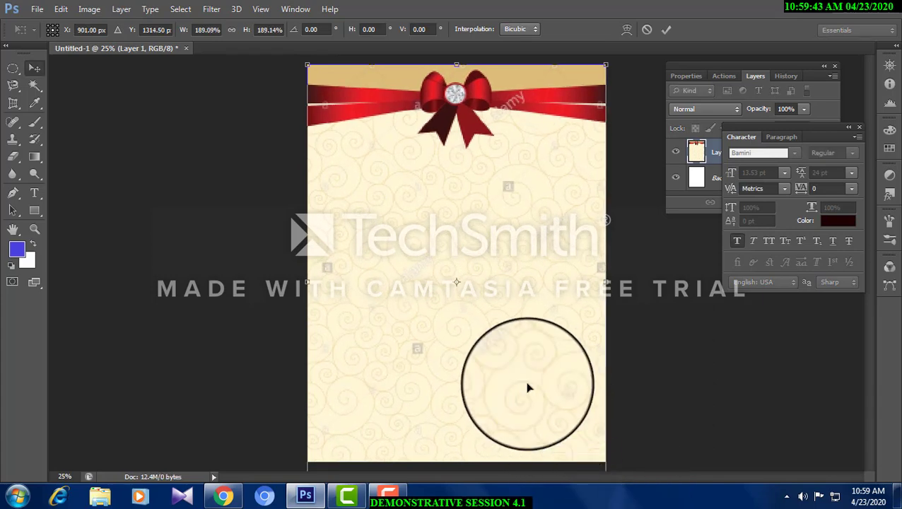
pyautogui.press('Return')
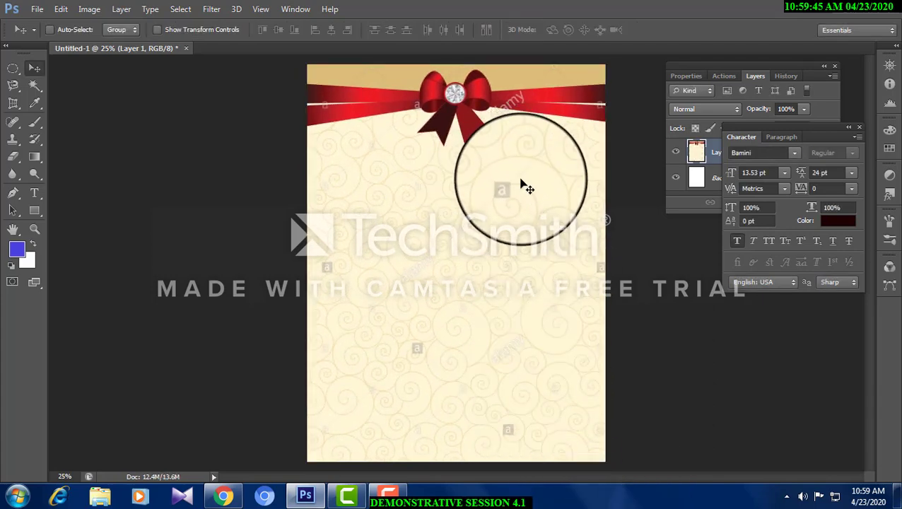
# Remove the square watermark marks from the cream area with the Healing Brush at 94 px, sampling from clean pattern, except the right-edge mark.
pyautogui.click(12, 121)
pyautogui.click(52, 138)
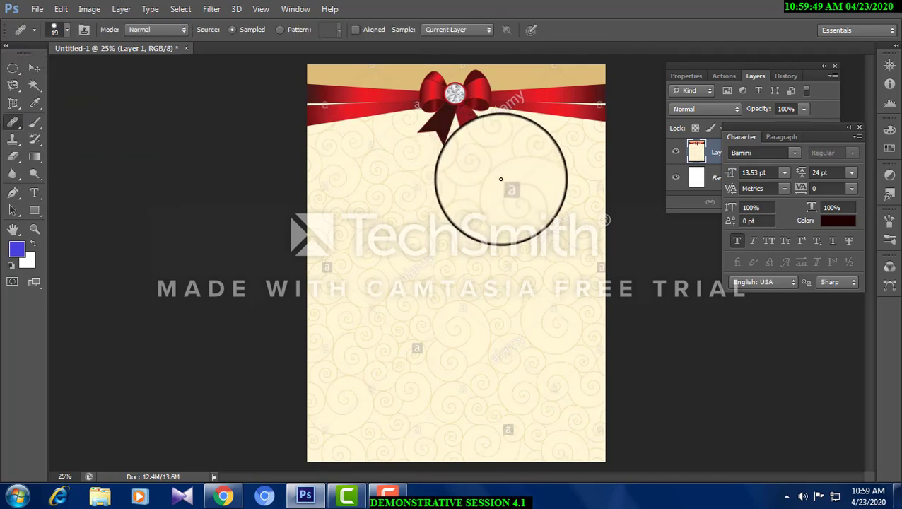
pyautogui.click(67, 34)
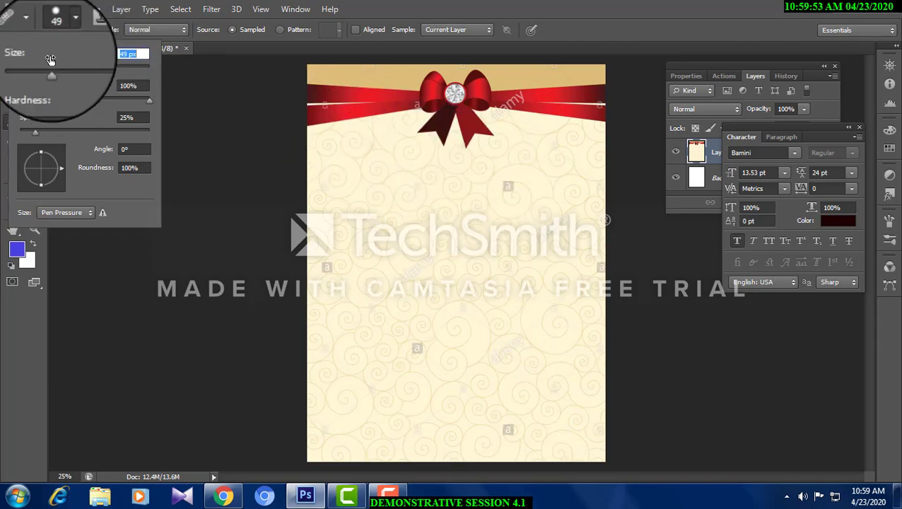
pyautogui.moveTo(48, 68); pyautogui.dragTo(80, 68)
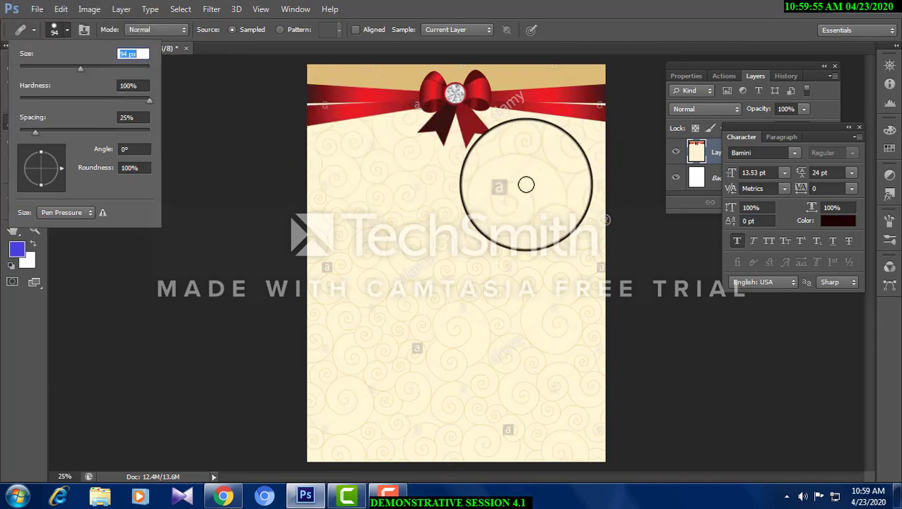
pyautogui.click(526, 185)
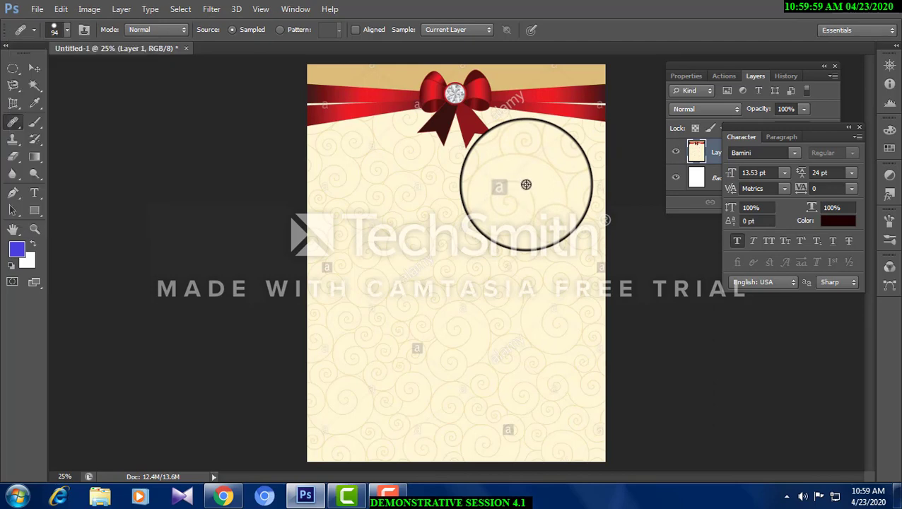
pyautogui.click(325, 265)
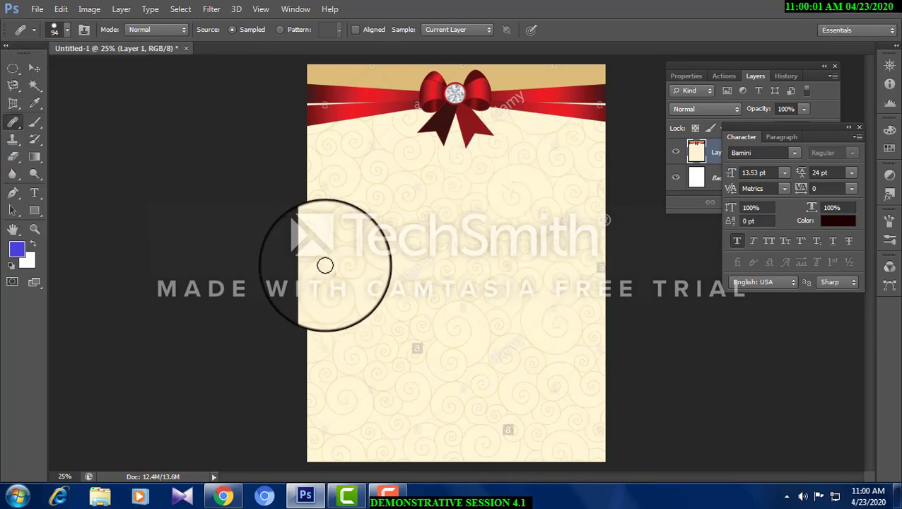
pyautogui.click(417, 348)
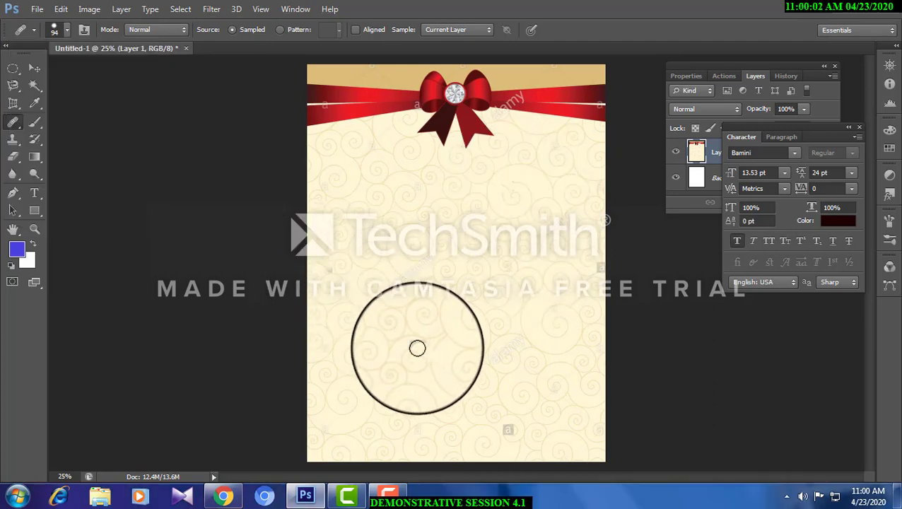
pyautogui.click(506, 429)
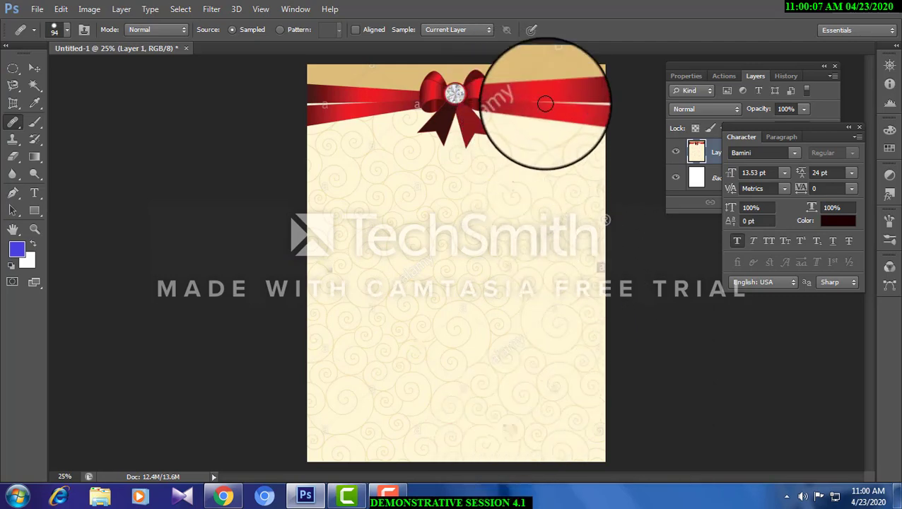
# Heal the watermark lettering beside the bow's right ribbon, undoing the first stroke over the ribbon, and switch to the Move tool.
pyautogui.click(514, 94)
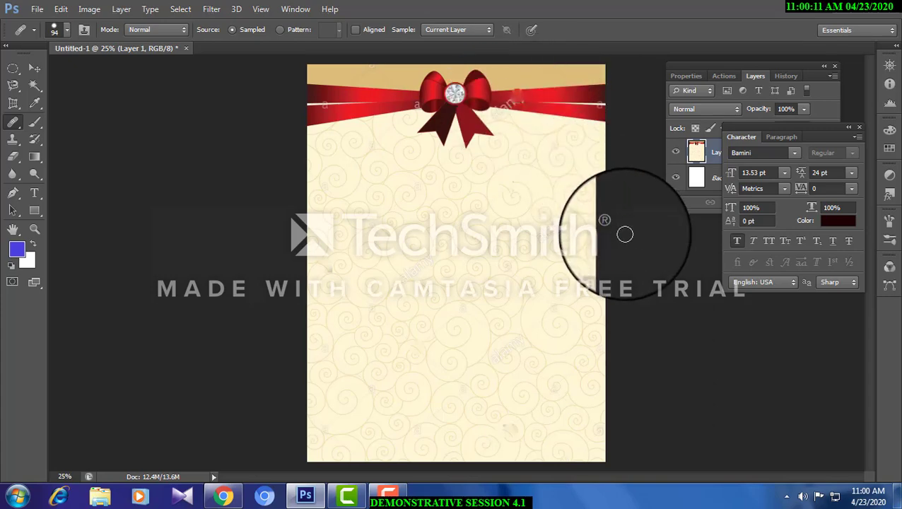
pyautogui.click(600, 211)
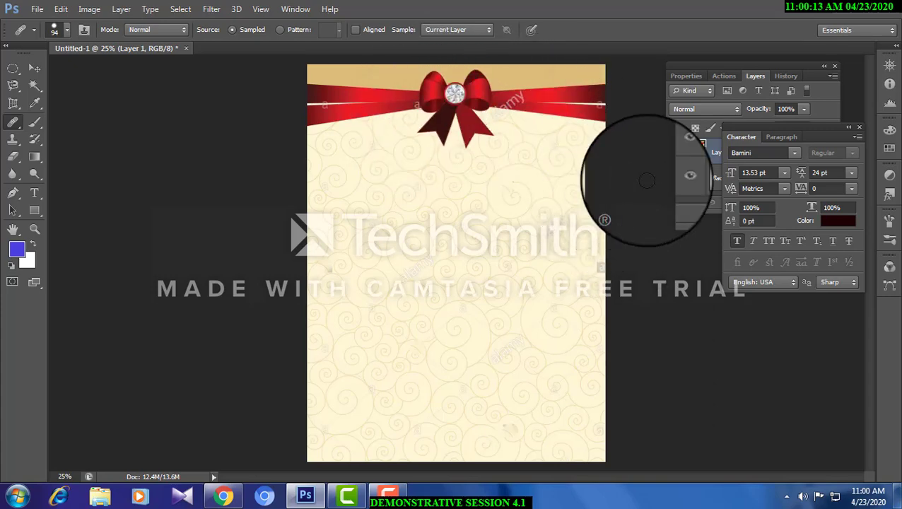
pyautogui.click(522, 121)
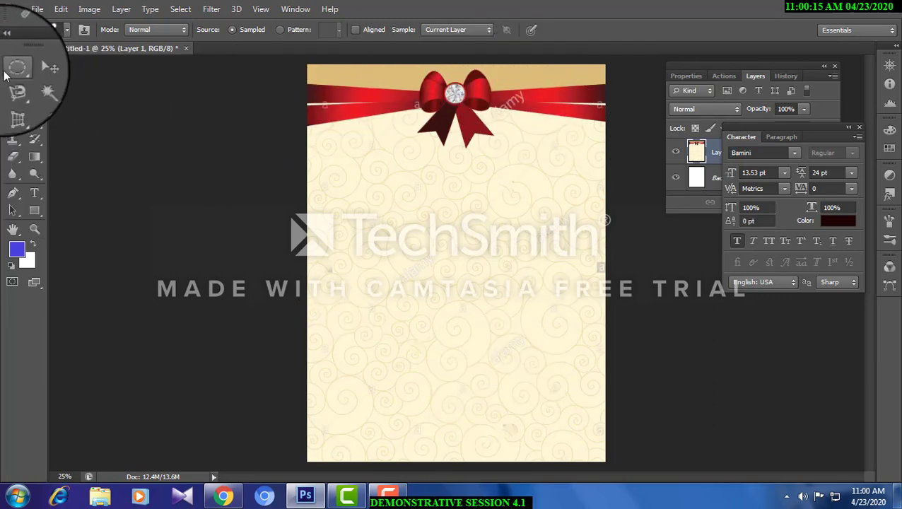
pyautogui.click(35, 67)
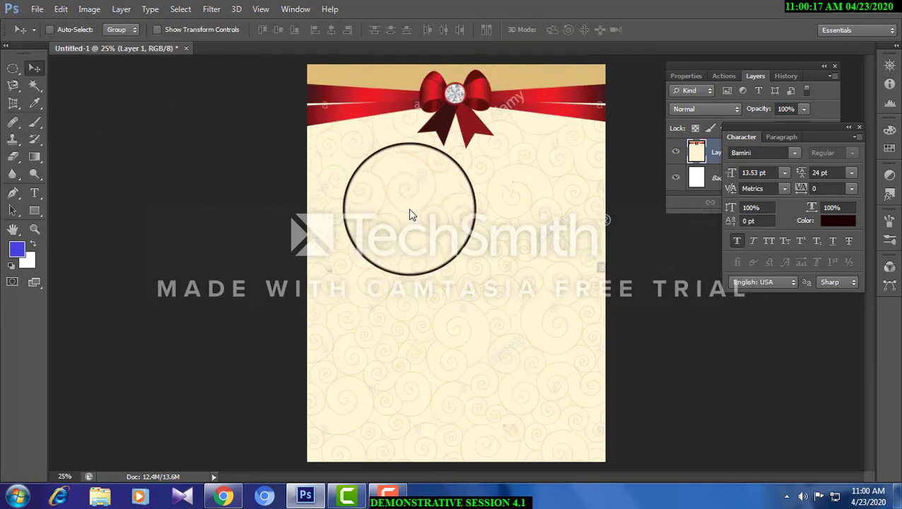
# Rotate the background layer 180° so the red ribbon bow sits along the page's lower edge.
pyautogui.rightClick(403, 205)
pyautogui.click(409, 221)
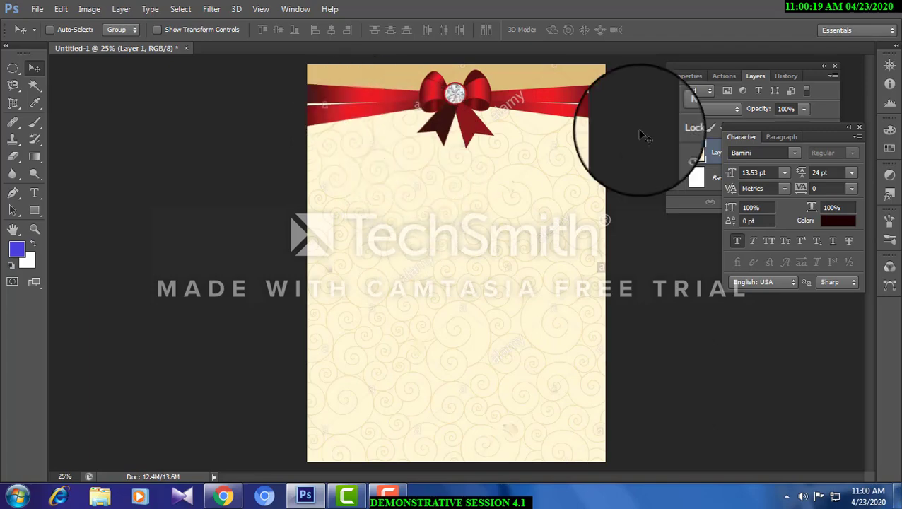
pyautogui.hotkey('ctrl', 't')
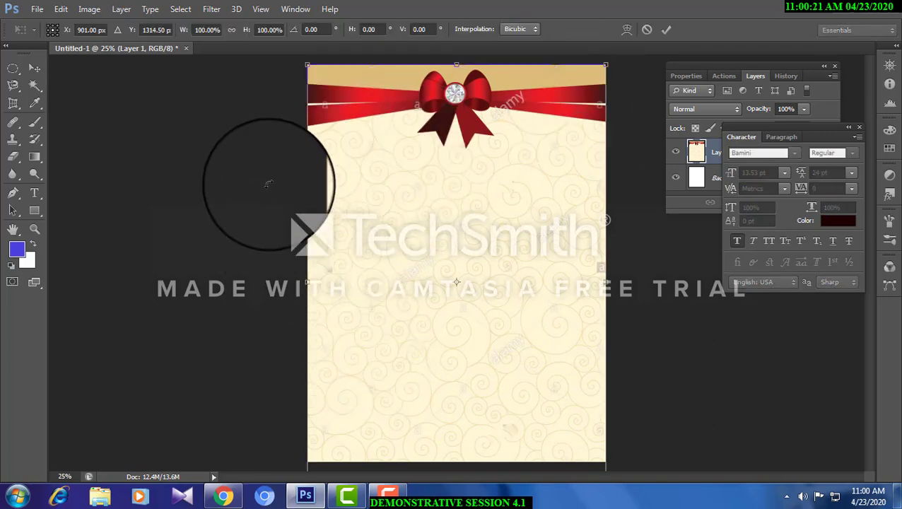
pyautogui.moveTo(266, 191); pyautogui.dragTo(518, 307)
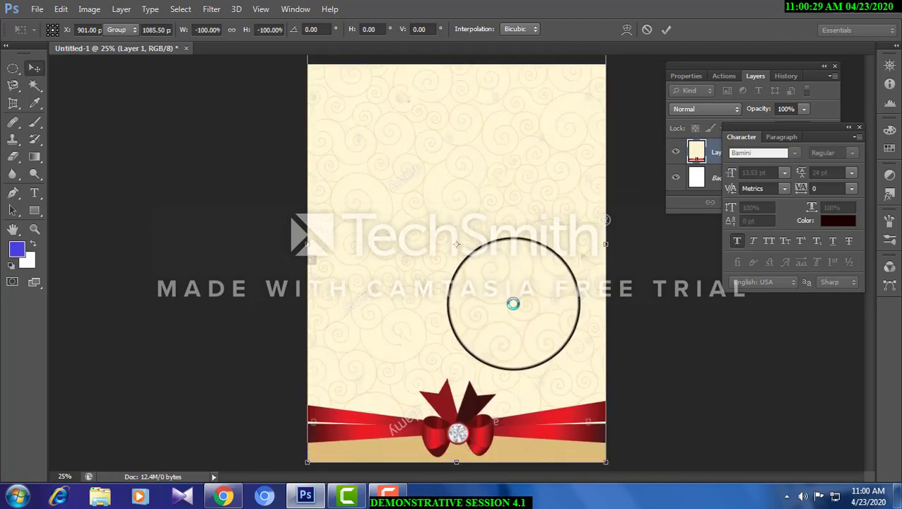
pyautogui.press('Return')
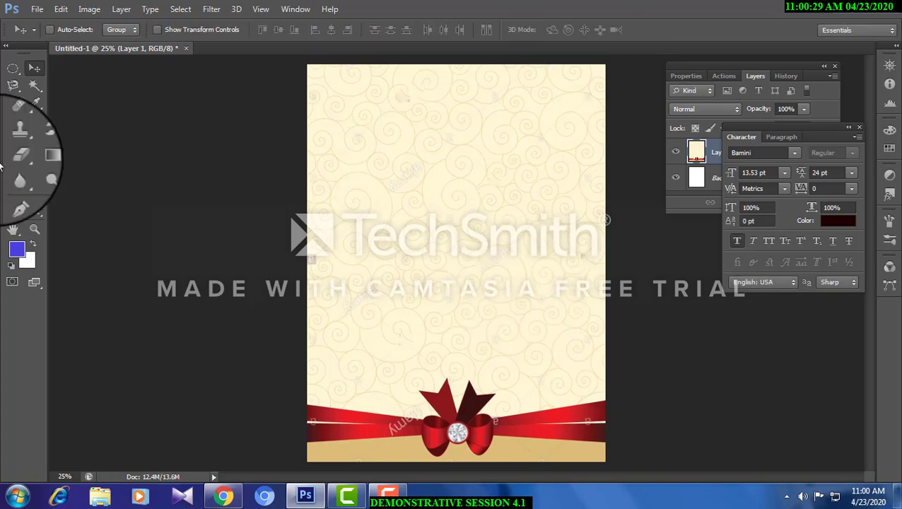
# Switch to the Chrome image search and search for "St. Joseph's college trichy logo".
pyautogui.click(228, 499)
pyautogui.scroll(10, 165, 201)
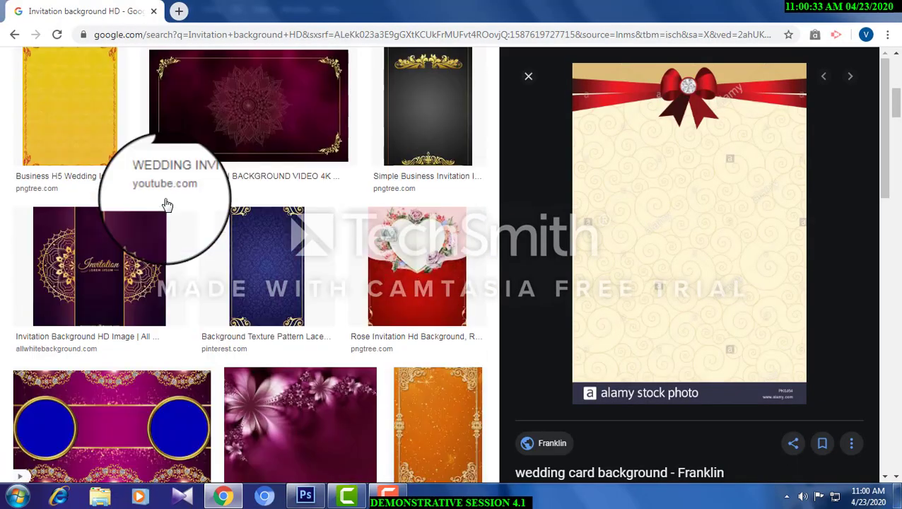
pyautogui.scroll(1, 166, 205)
pyautogui.moveTo(237, 75); pyautogui.dragTo(69, 73)
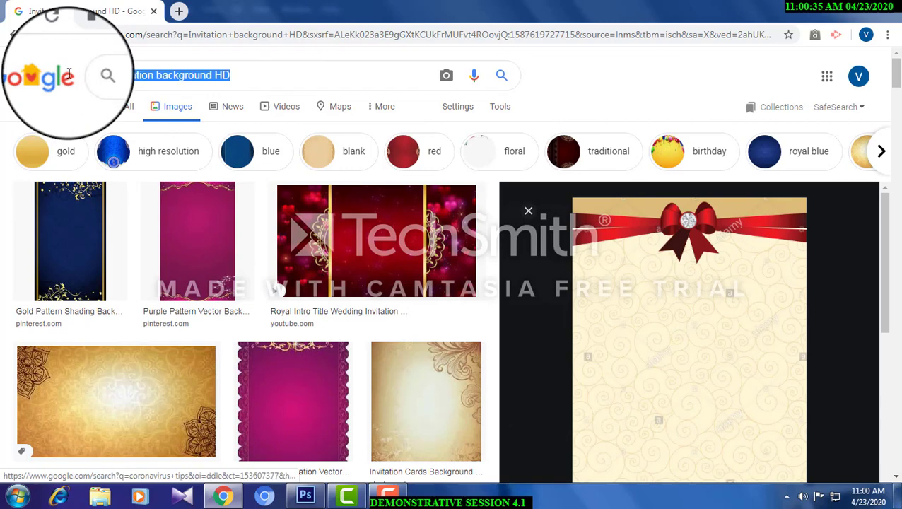
pyautogui.write('st.')
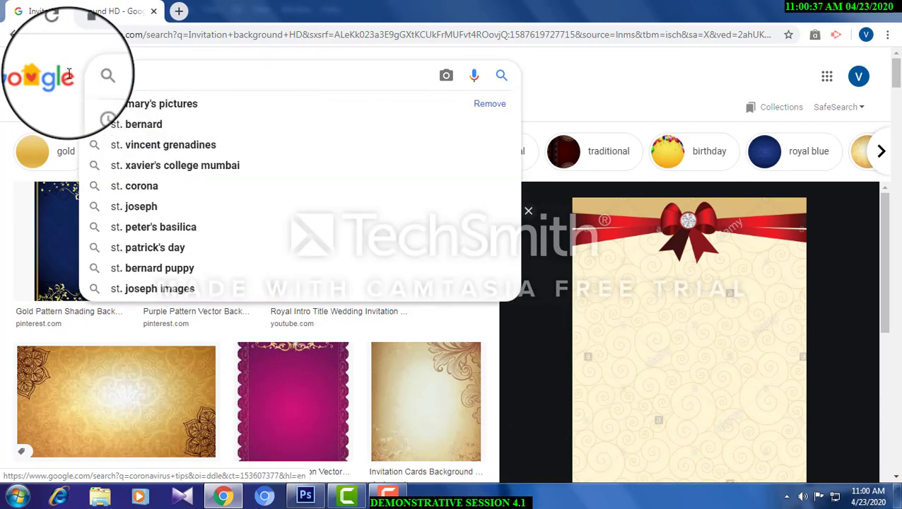
pyautogui.write(" joseph's co")
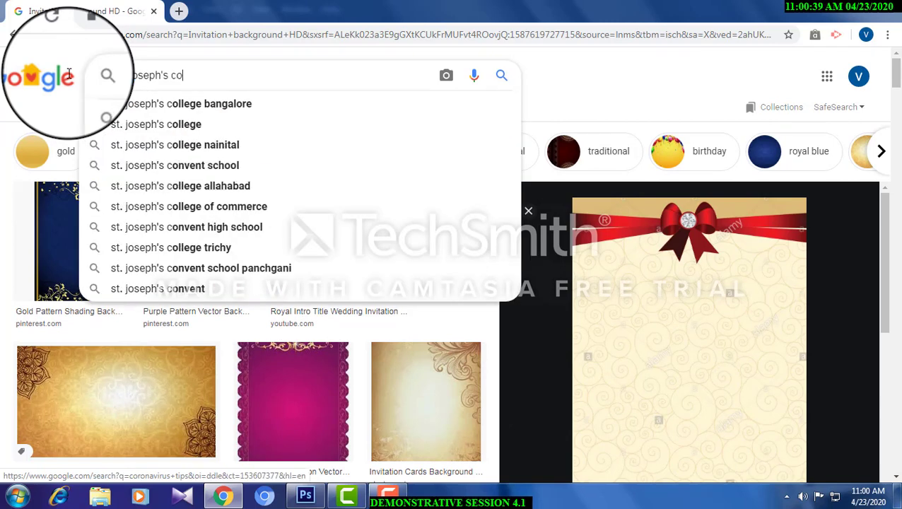
pyautogui.write('llege trichy logo')
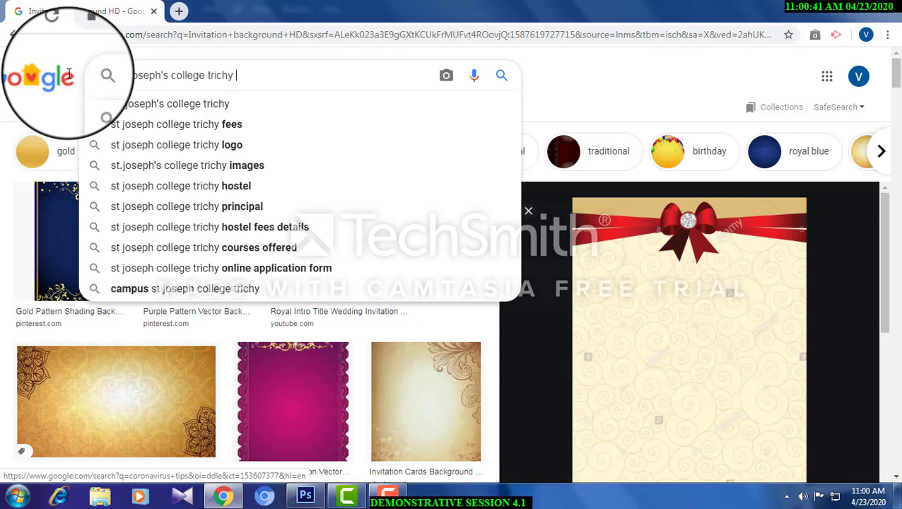
pyautogui.press('Return')
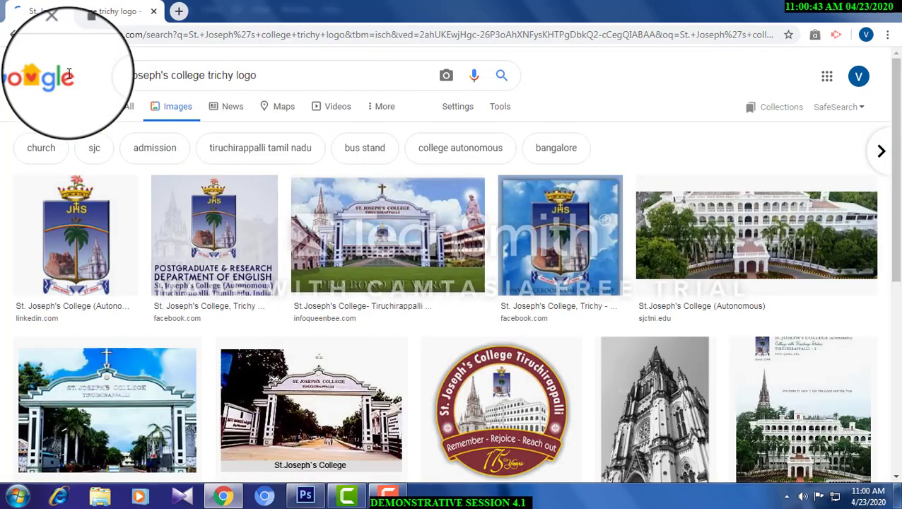
# Copy the college crest from the first image result and switch back to Photoshop.
pyautogui.click(82, 258)
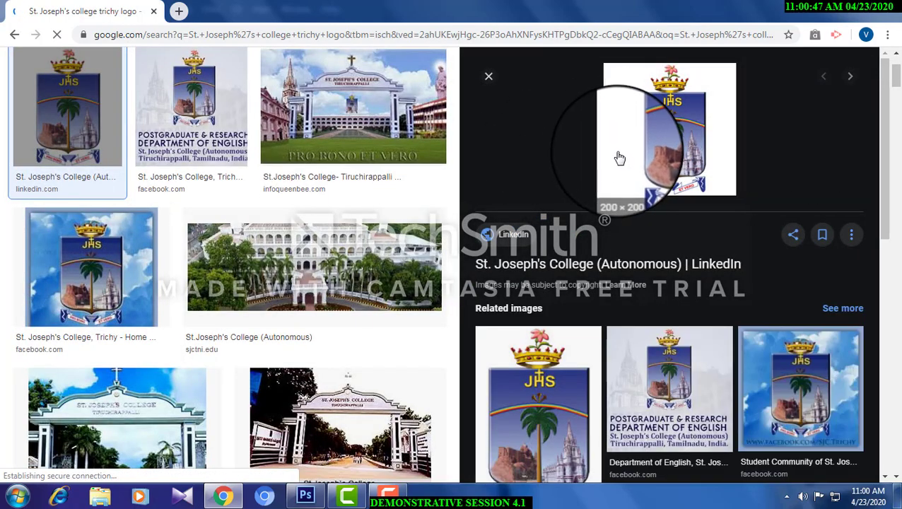
pyautogui.rightClick(621, 155)
pyautogui.click(683, 283)
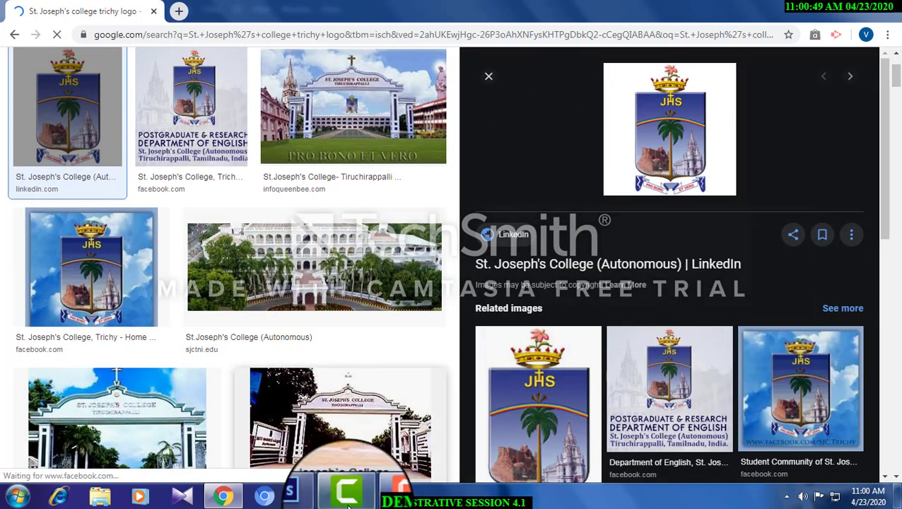
pyautogui.click(306, 496)
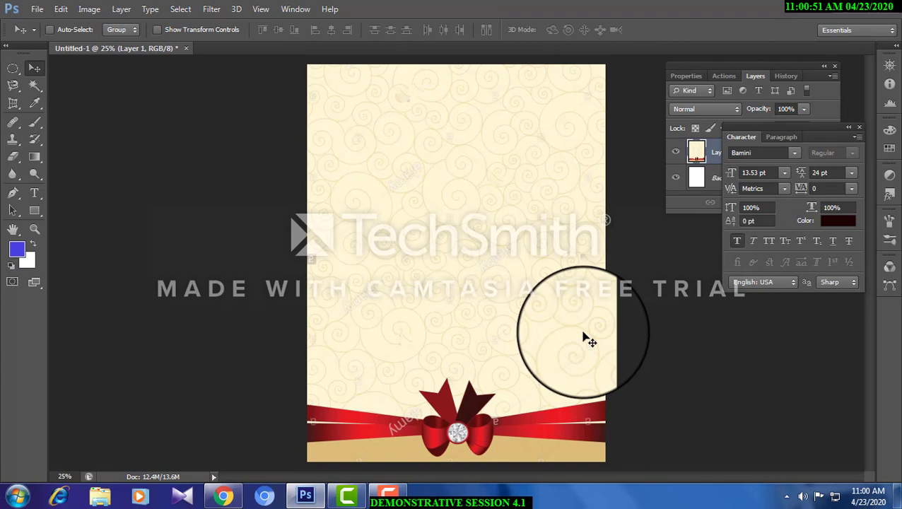
# Paste the college crest onto the card and enlarge it near the middle of the page.
pyautogui.hotkey('ctrl', 't')
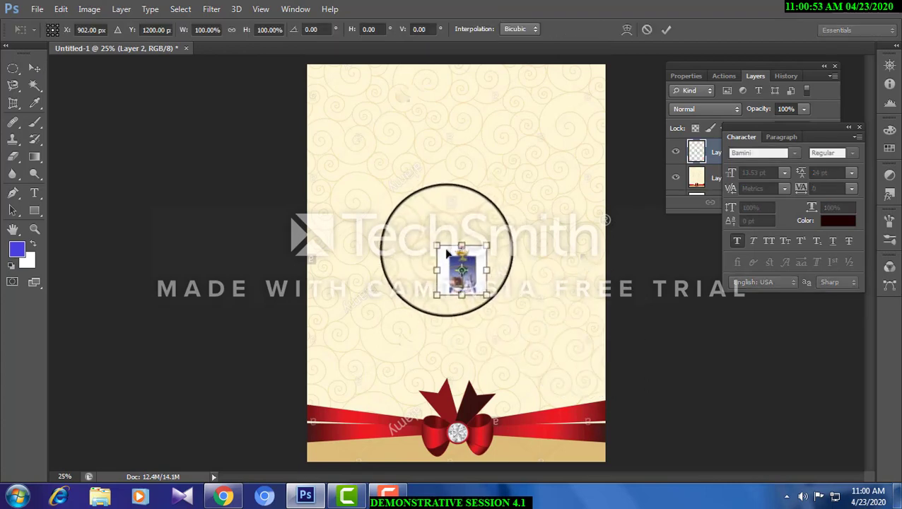
pyautogui.moveTo(437, 237); pyautogui.dragTo(386, 185)
pyautogui.press('Return')
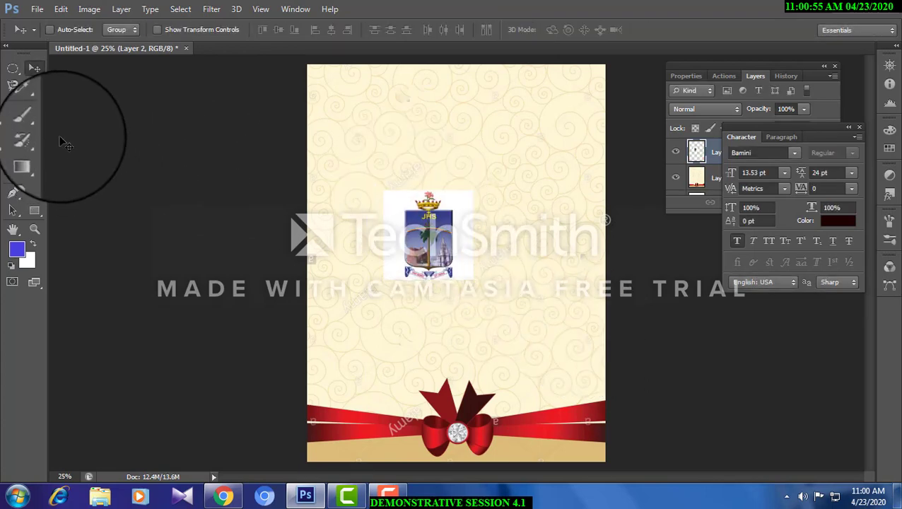
# Delete the white background around the crest with the Magic Wand at tolerance 32, and clear the selection.
pyautogui.click(34, 85)
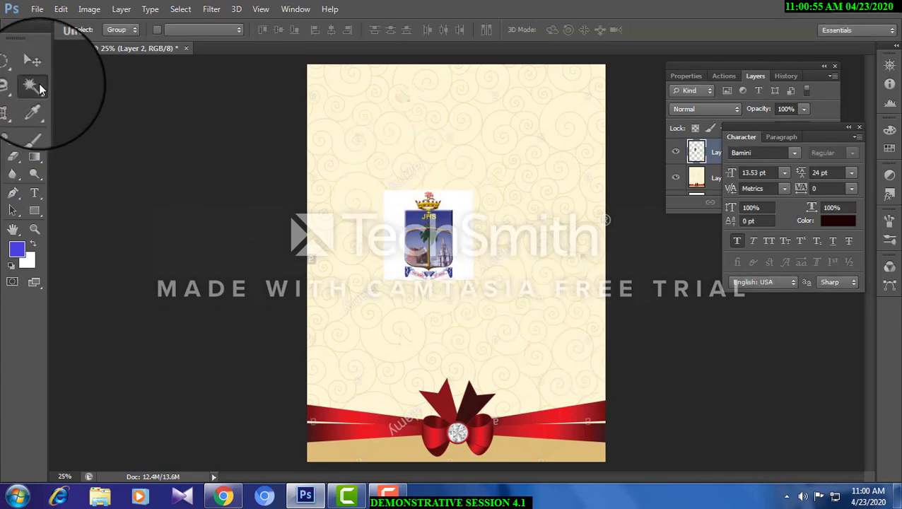
pyautogui.click(394, 211)
pyautogui.press('Delete')
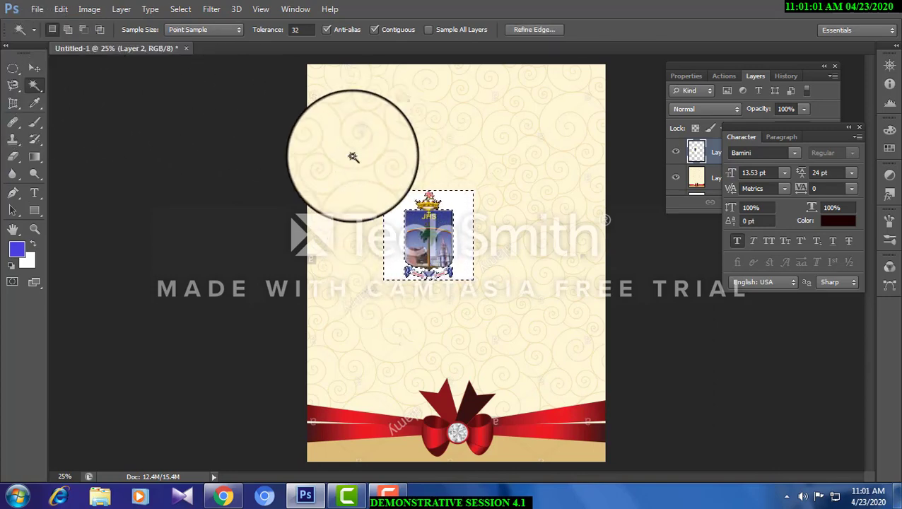
pyautogui.hotkey('ctrl', 'd')
pyautogui.click(10, 69)
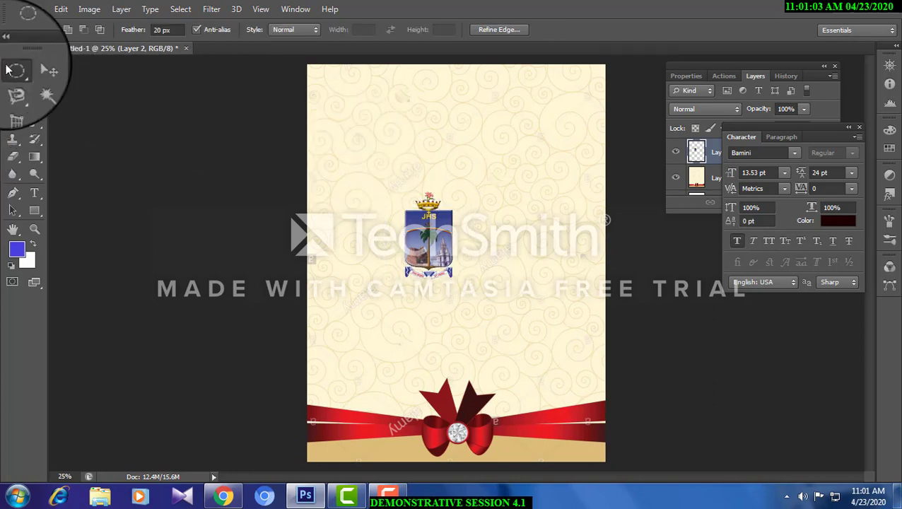
# Move the crest to the top centre of the card and scale it down to leave room for text below.
pyautogui.click(34, 68)
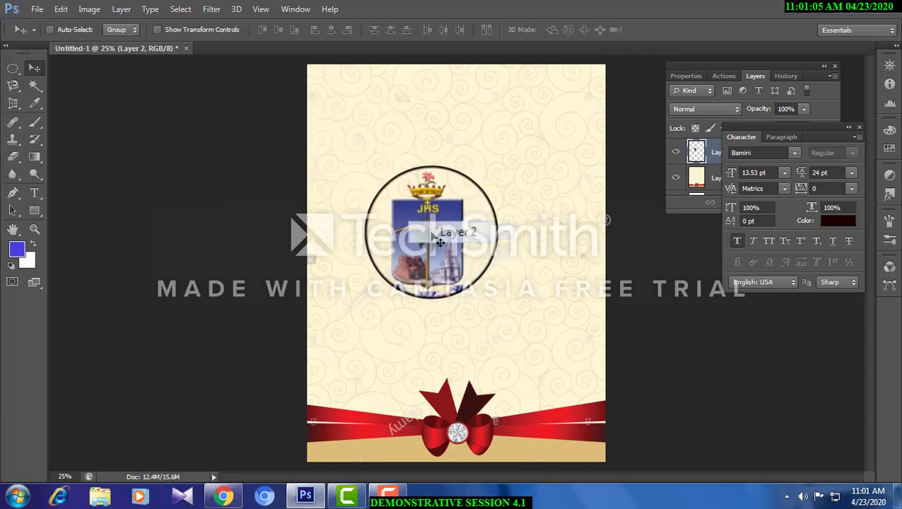
pyautogui.moveTo(440, 243); pyautogui.dragTo(461, 111)
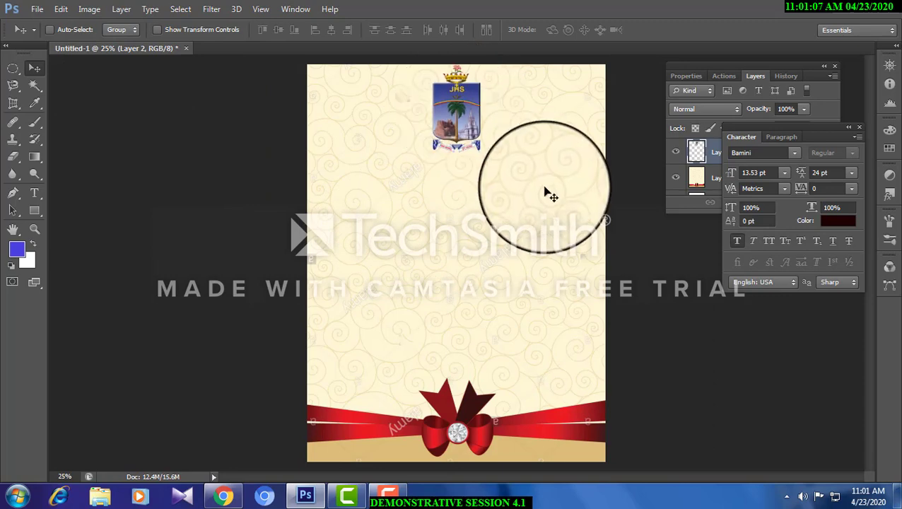
pyautogui.hotkey('ctrl', 't')
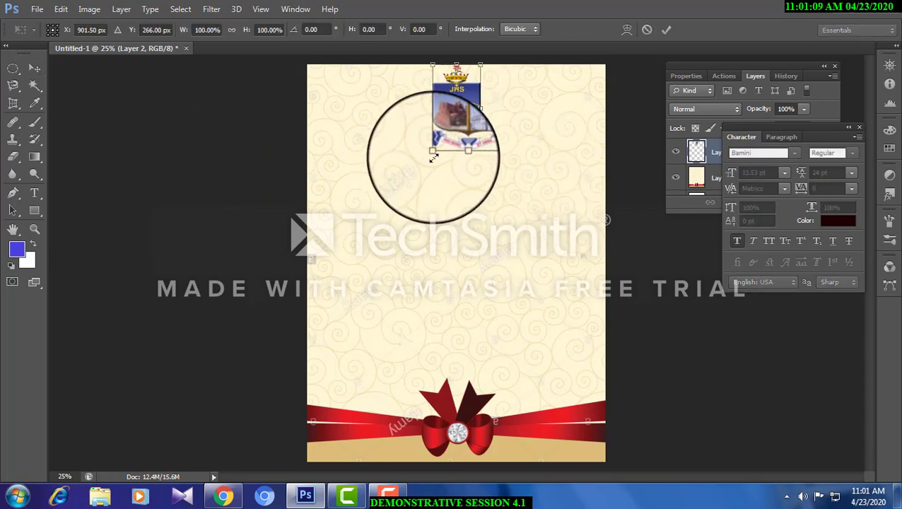
pyautogui.moveTo(431, 150); pyautogui.dragTo(459, 127)
pyautogui.press('Return')
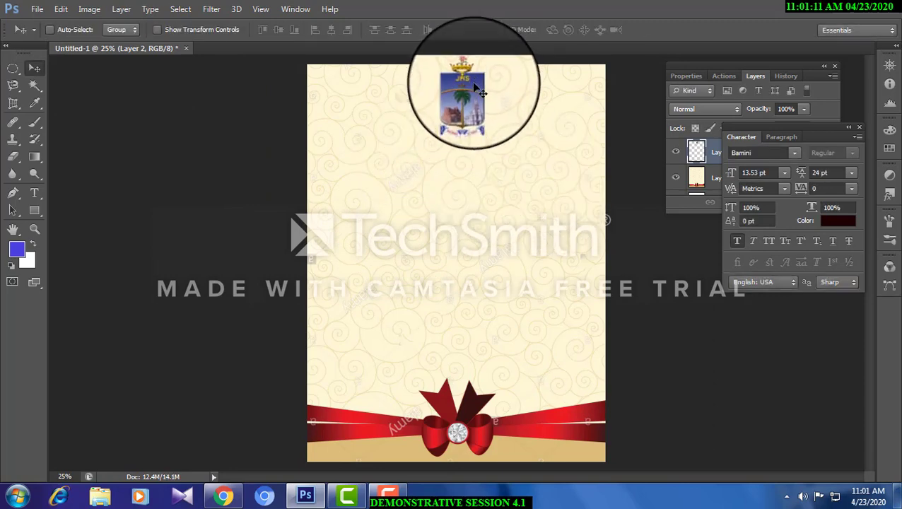
pyautogui.moveTo(474, 82); pyautogui.dragTo(475, 94)
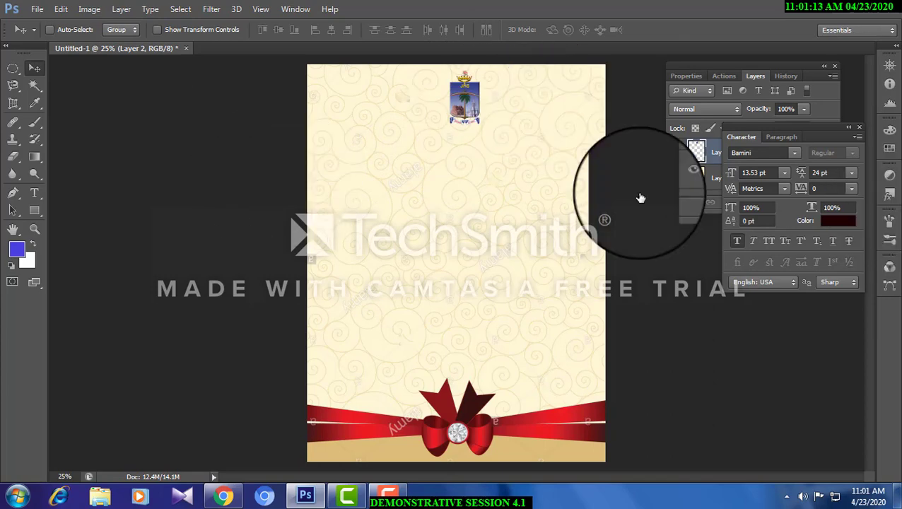
# Add a centred full-width heading below the crest in bold Bookman Old Style: "St. Josesph's College (Autonomous)" above the college's city and postal code.
pyautogui.click(34, 192)
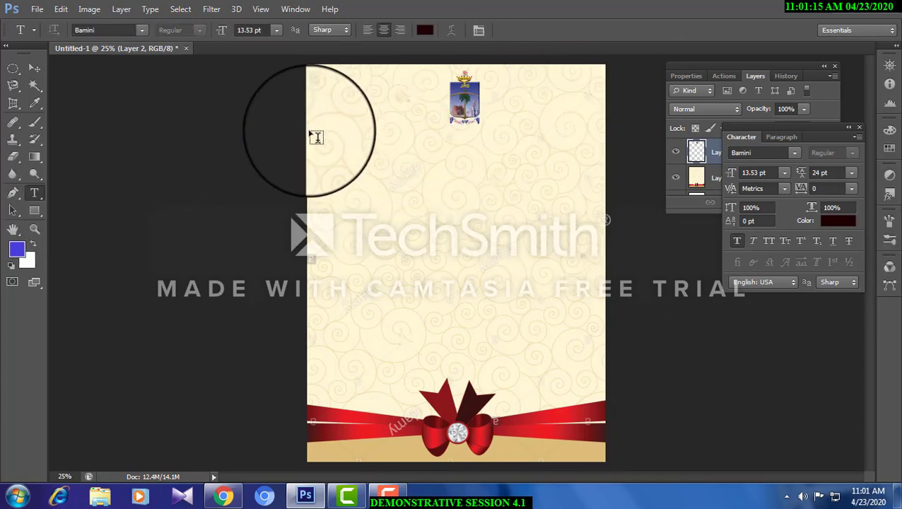
pyautogui.moveTo(308, 131); pyautogui.dragTo(606, 174)
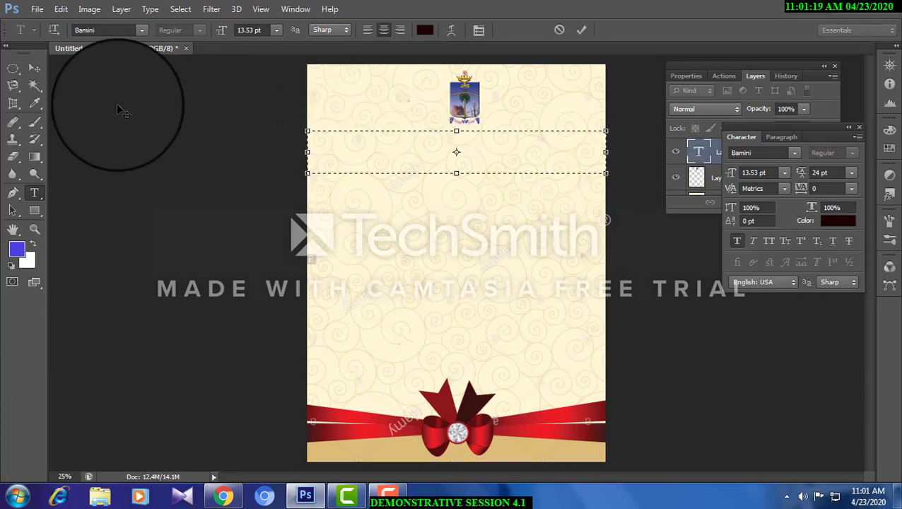
pyautogui.click(142, 30)
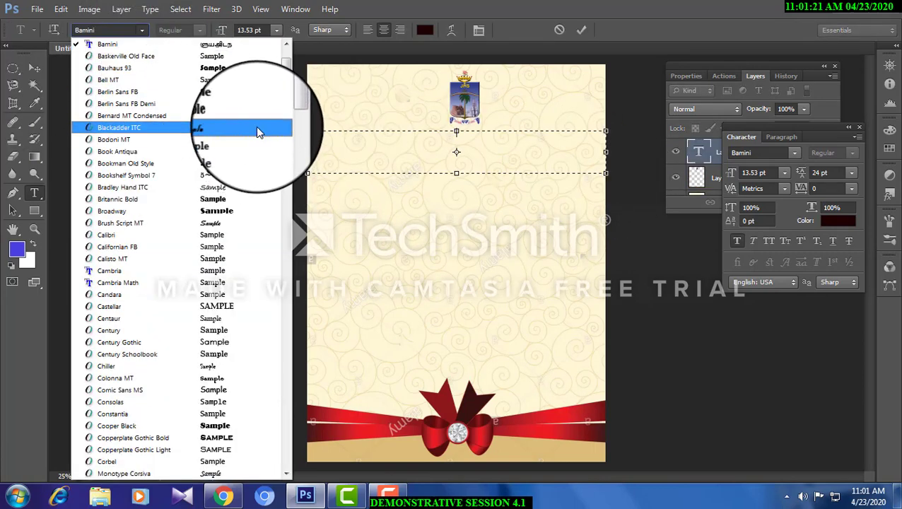
pyautogui.click(274, 111)
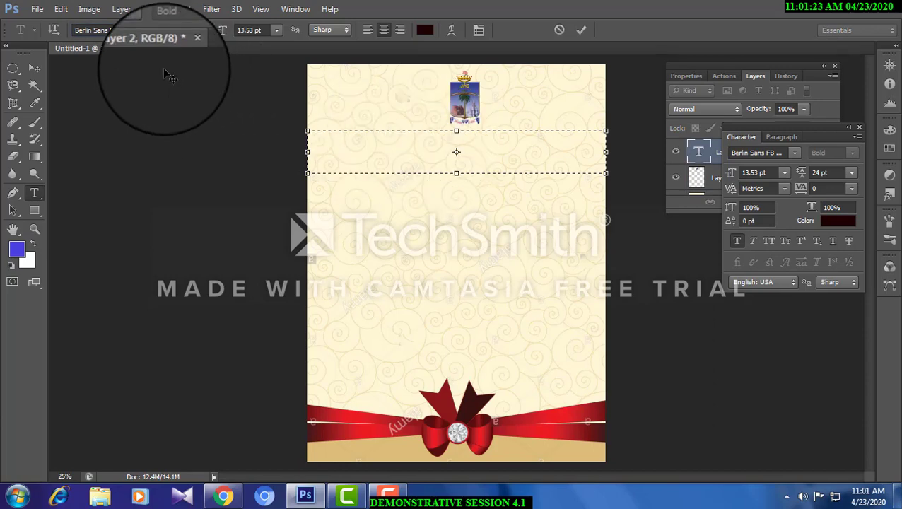
pyautogui.click(142, 32)
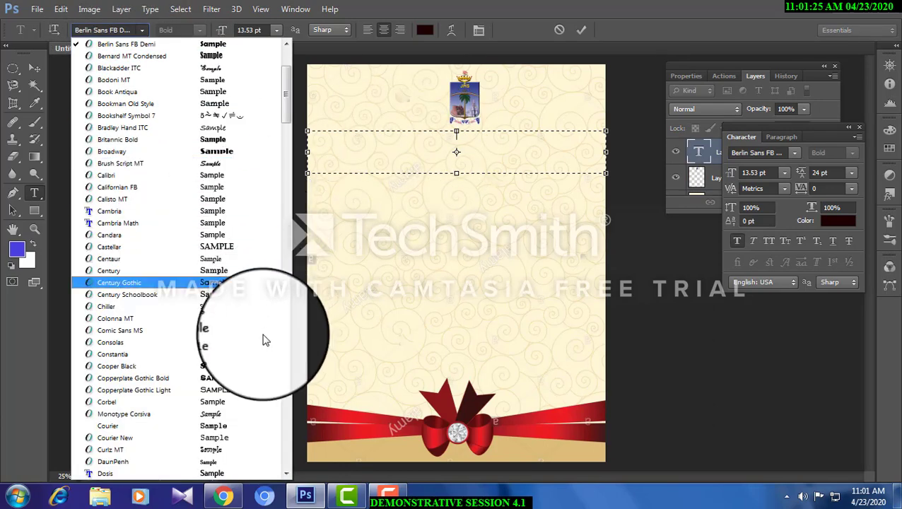
pyautogui.click(108, 29)
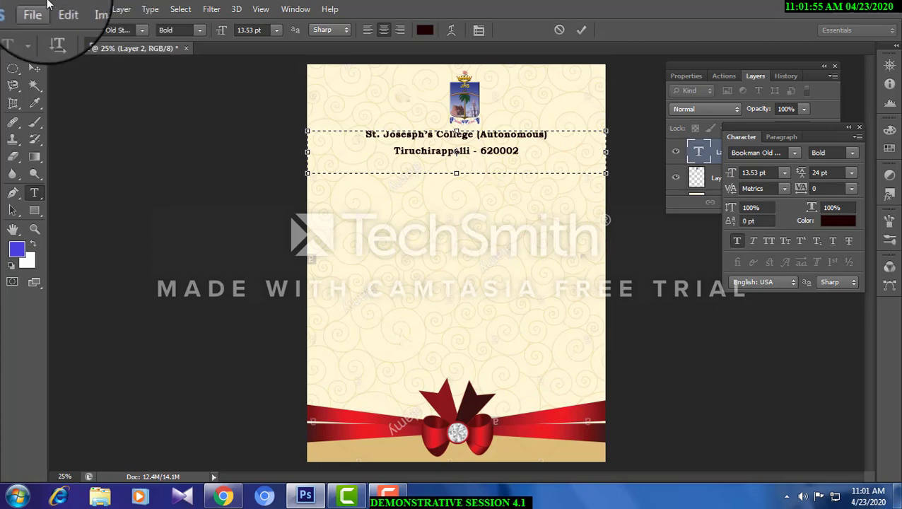
pyautogui.click(34, 68)
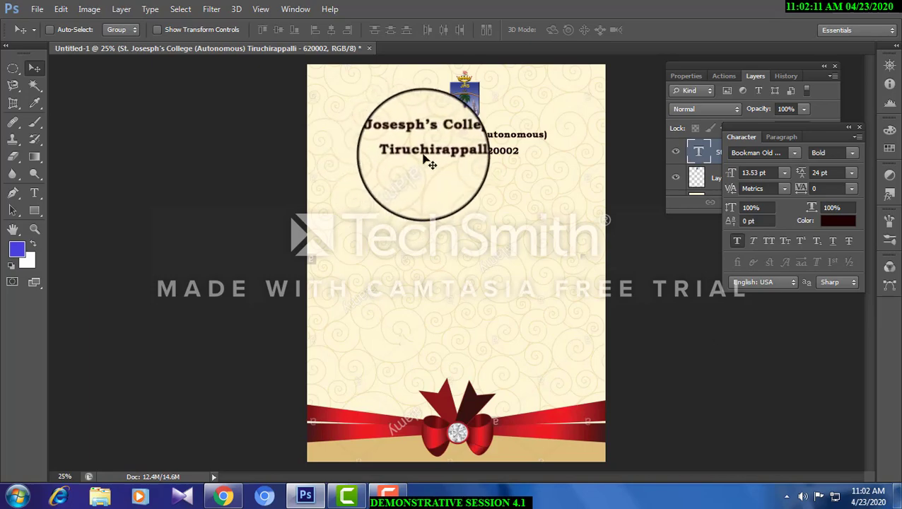
# Apply a Color Overlay layer style to the college heading text in dark red 7f0606.
pyautogui.click(123, 9)
pyautogui.moveTo(165, 81)
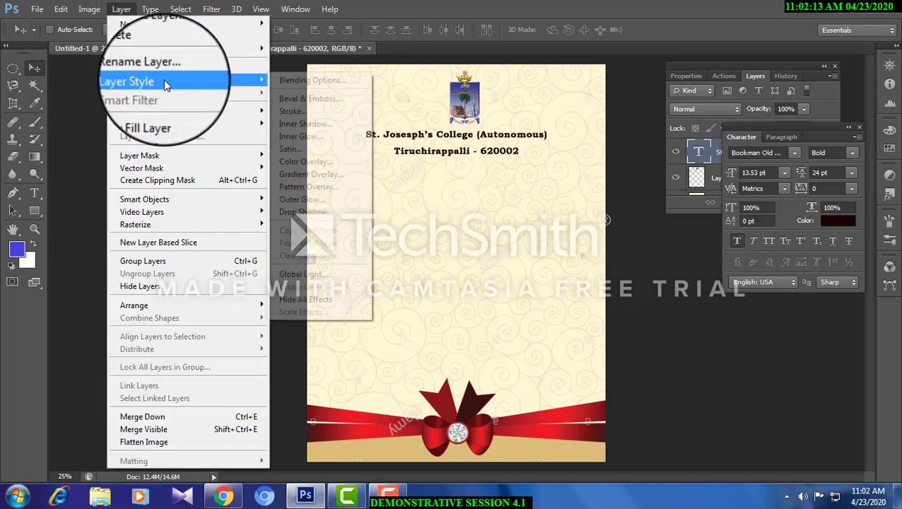
pyautogui.click(326, 162)
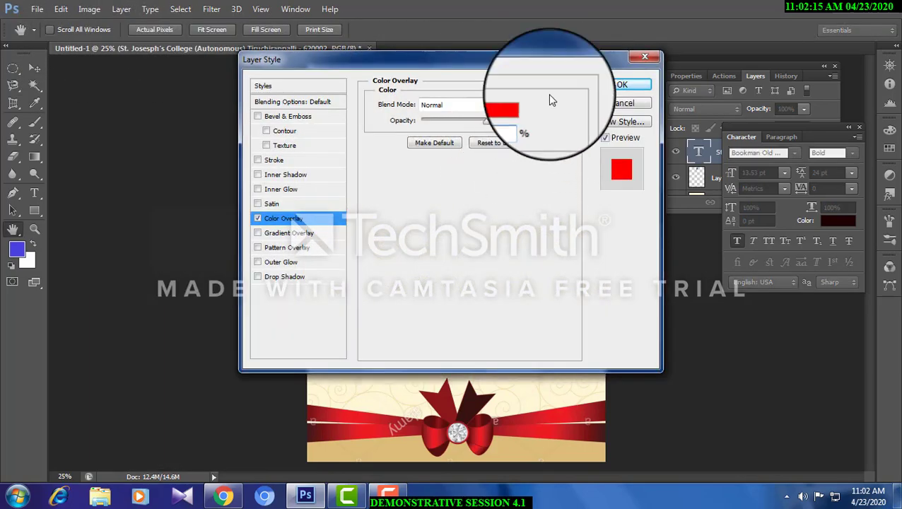
pyautogui.click(577, 259)
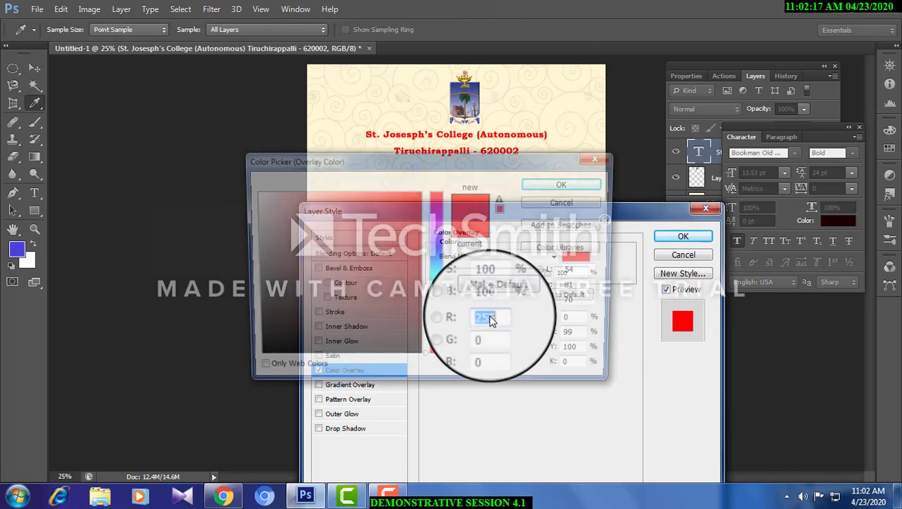
pyautogui.click(419, 292)
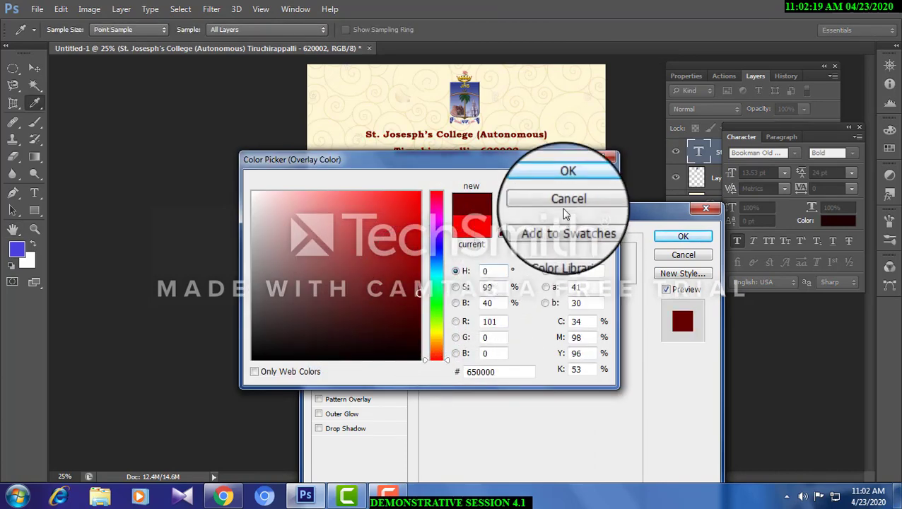
pyautogui.click(565, 183)
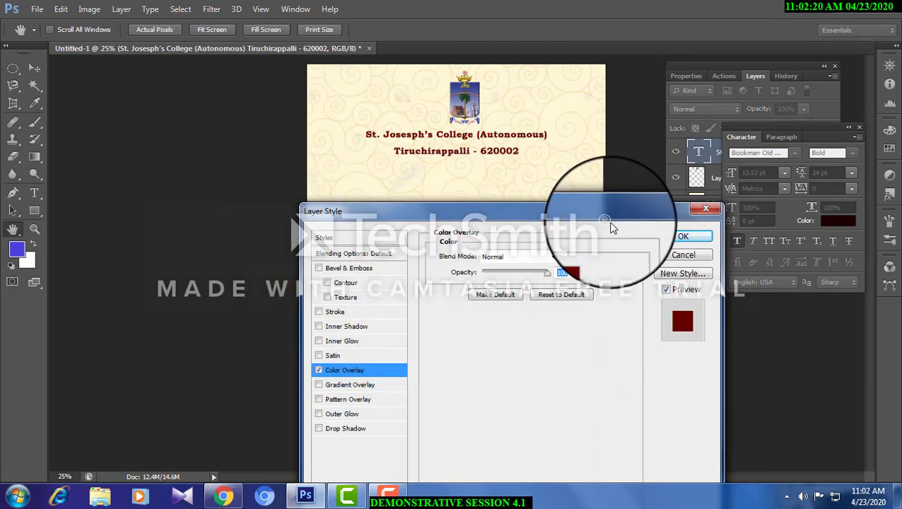
pyautogui.click(569, 273)
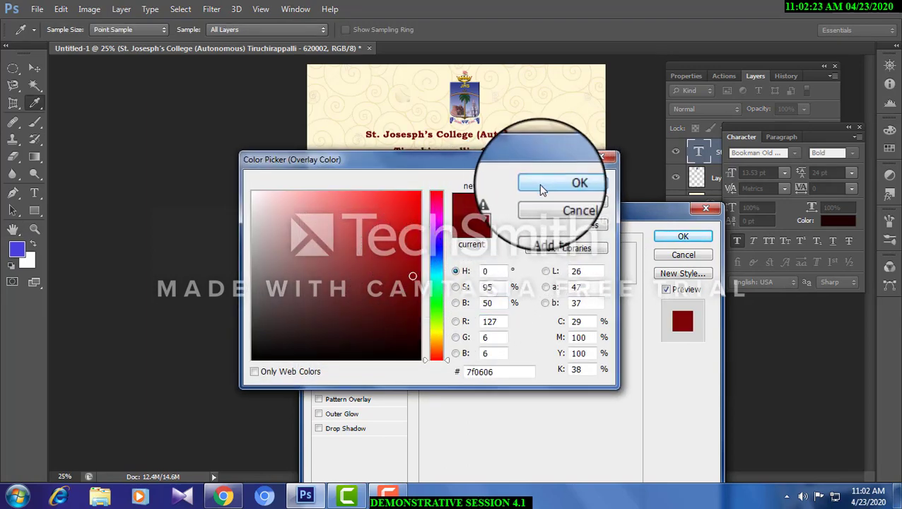
pyautogui.click(566, 183)
pyautogui.click(683, 236)
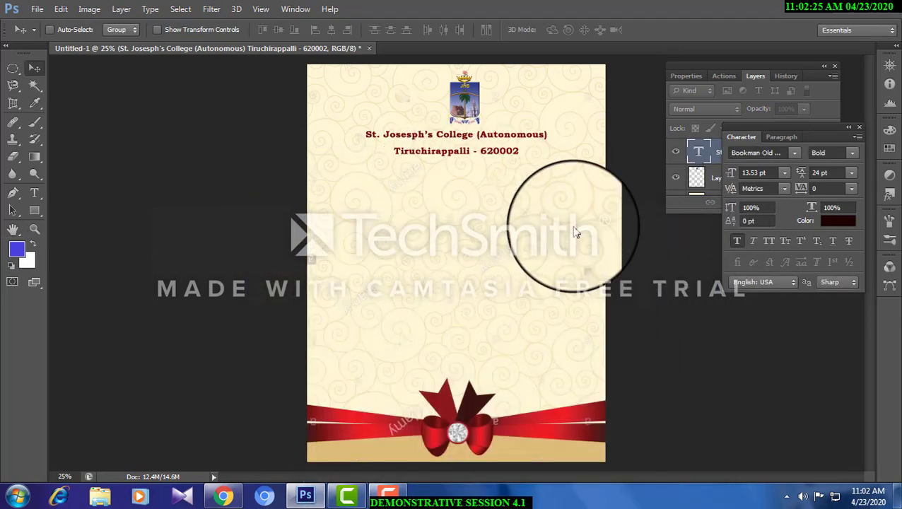
# Add a full-width centred text line "cordially invites you to the" below the heading in Colonna MT at 15.53 pt.
pyautogui.click(34, 193)
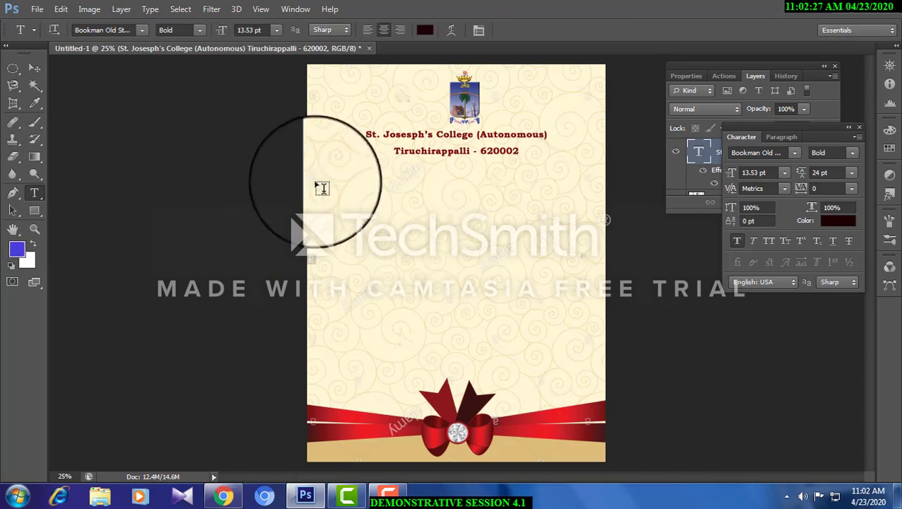
pyautogui.moveTo(315, 179); pyautogui.dragTo(606, 237)
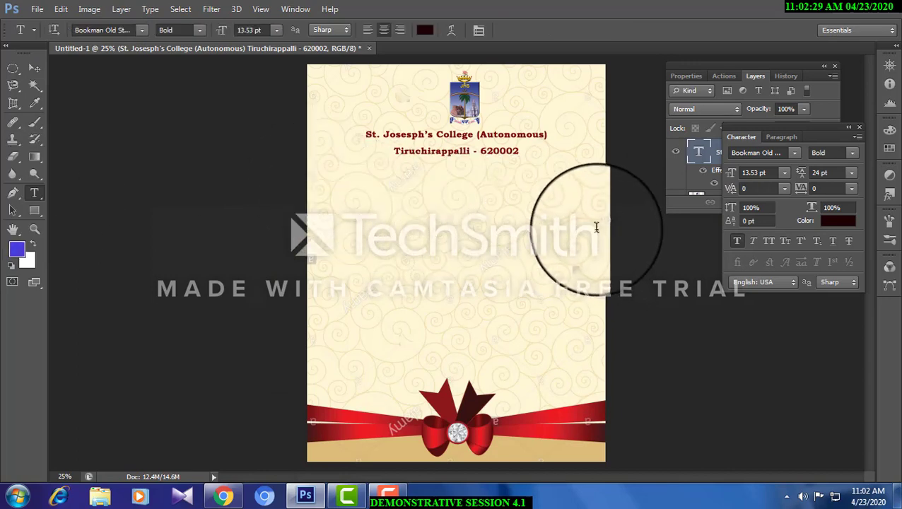
pyautogui.click(142, 30)
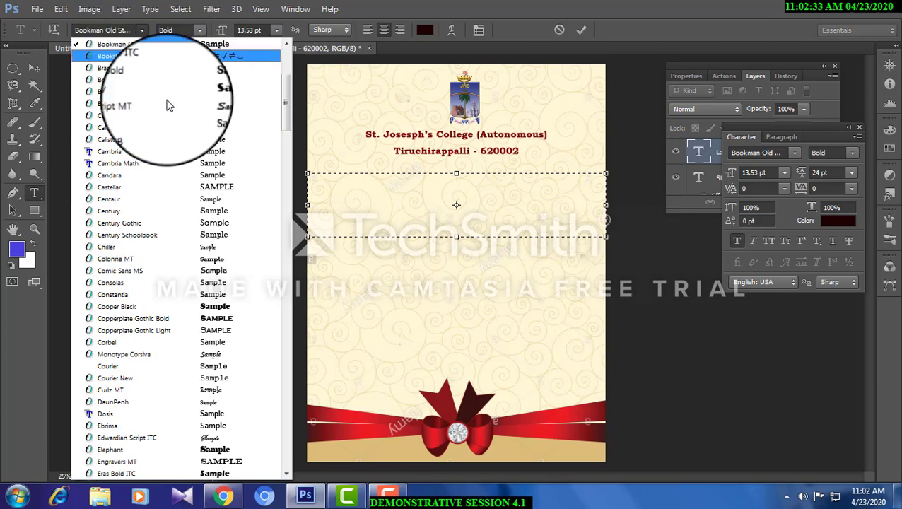
pyautogui.click(223, 262)
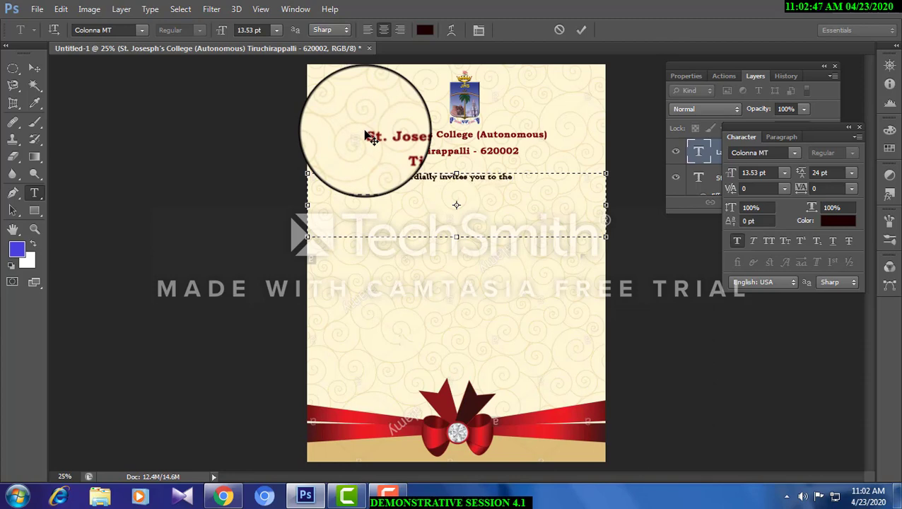
pyautogui.moveTo(394, 179); pyautogui.dragTo(514, 176)
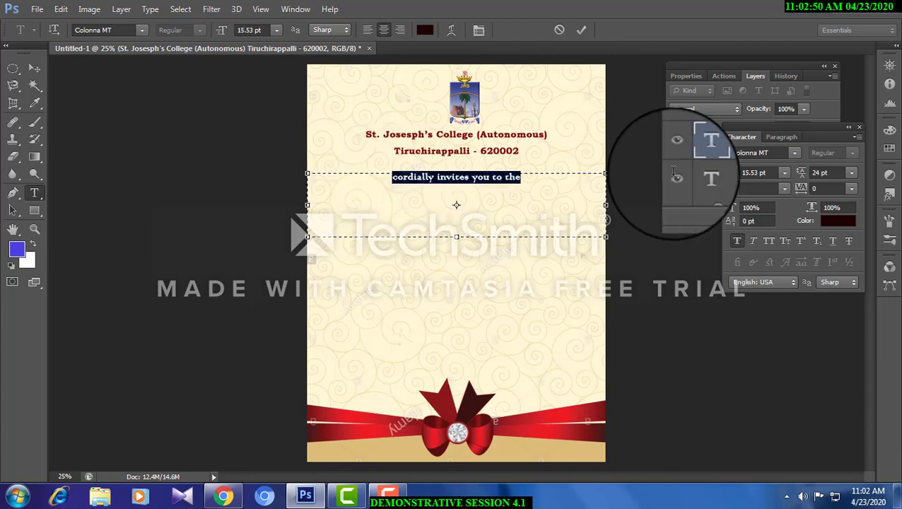
pyautogui.click(33, 68)
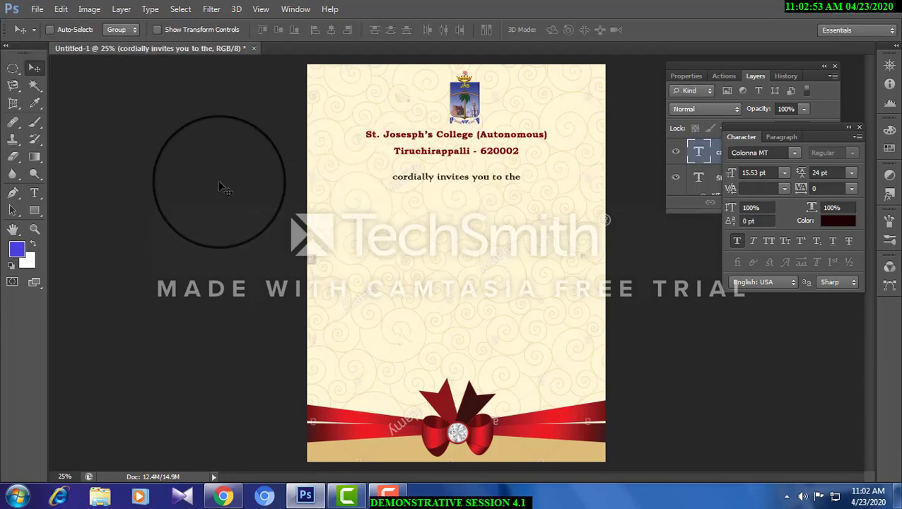
# Add a full-width centred text line "175th COLLEGE DAY" below the invitation line and enlarge it to 33.53 pt.
pyautogui.click(36, 196)
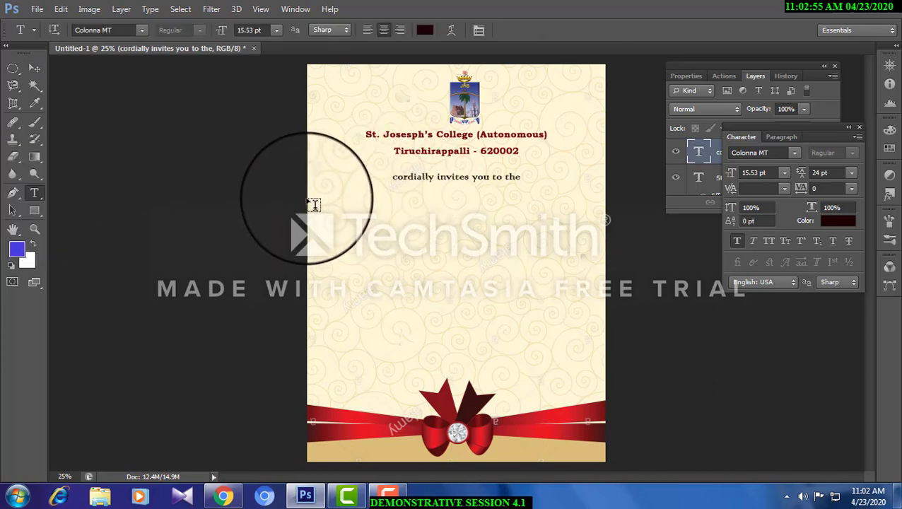
pyautogui.moveTo(311, 199); pyautogui.dragTo(604, 237)
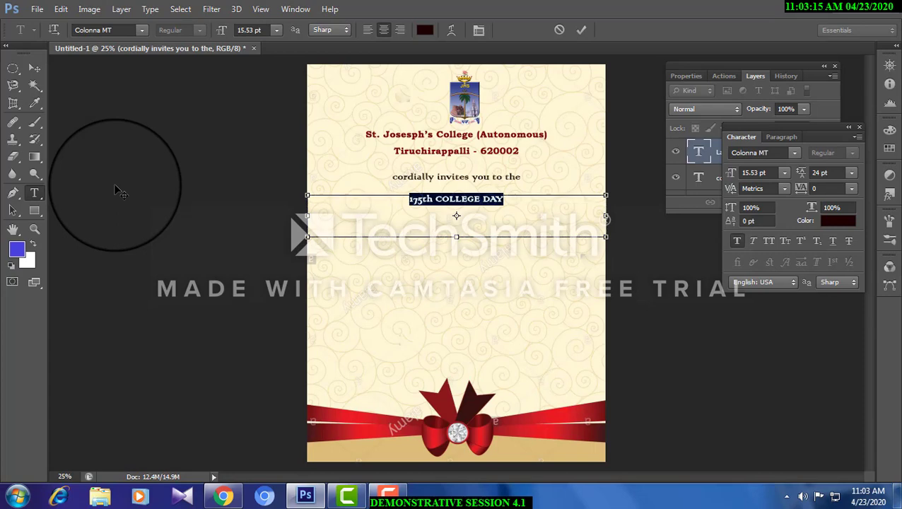
pyautogui.hotkey('ctrl', 'shift', '.')
pyautogui.hotkey('ctrl', 'shift', '.')
pyautogui.hotkey('ctrl', 'shift', '.')
pyautogui.hotkey('ctrl', 'shift', '.')
pyautogui.hotkey('ctrl', 'shift', '.')
pyautogui.hotkey('ctrl', 'shift', '.')
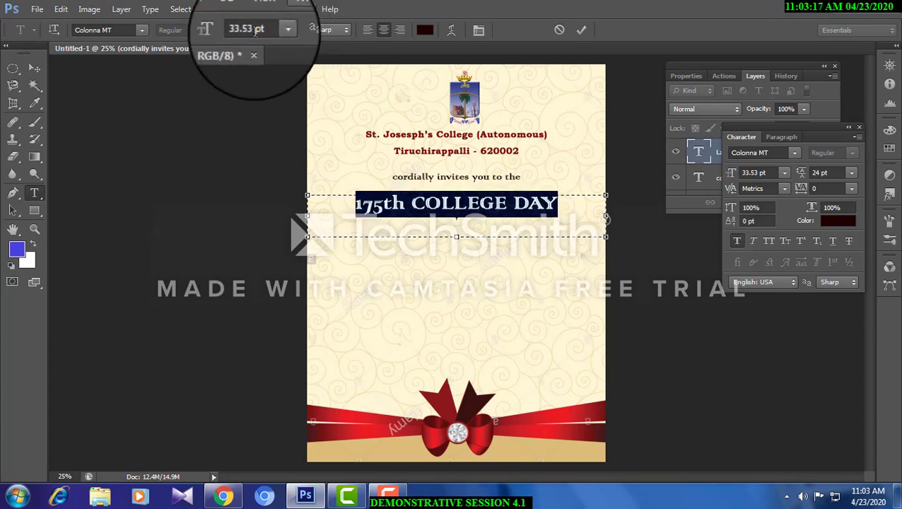
# Change the "175th COLLEGE DAY" text to Copperplate Gothic Bold and reduce its size to 25.53 pt.
pyautogui.click(143, 34)
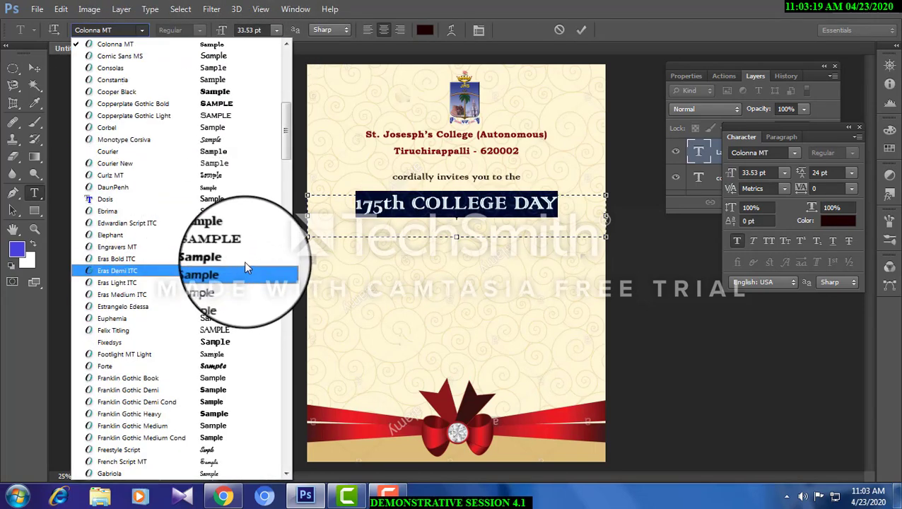
pyautogui.click(244, 261)
pyautogui.click(142, 31)
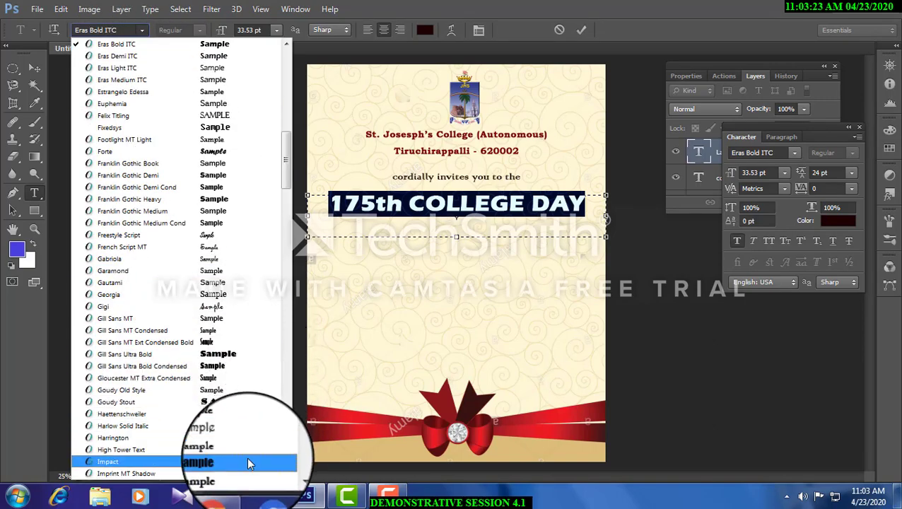
pyautogui.scroll(3, 219, 141)
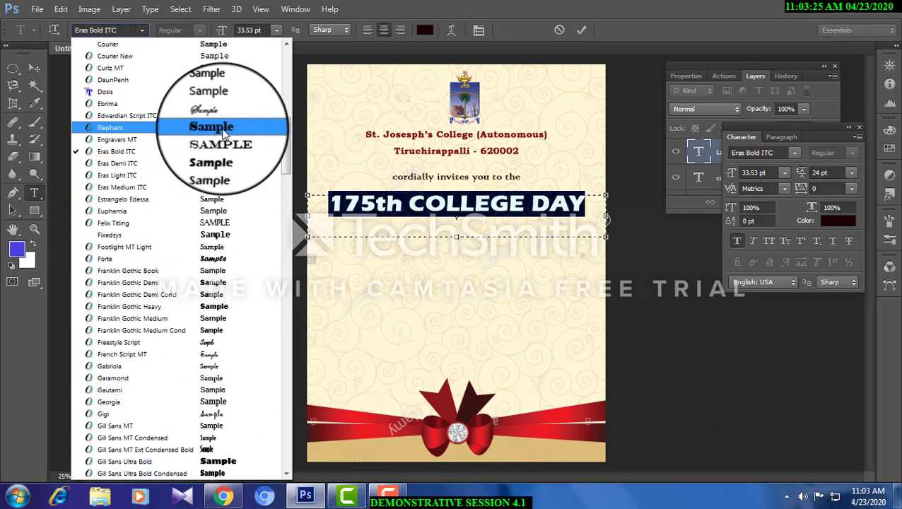
pyautogui.scroll(3, 223, 130)
pyautogui.click(227, 112)
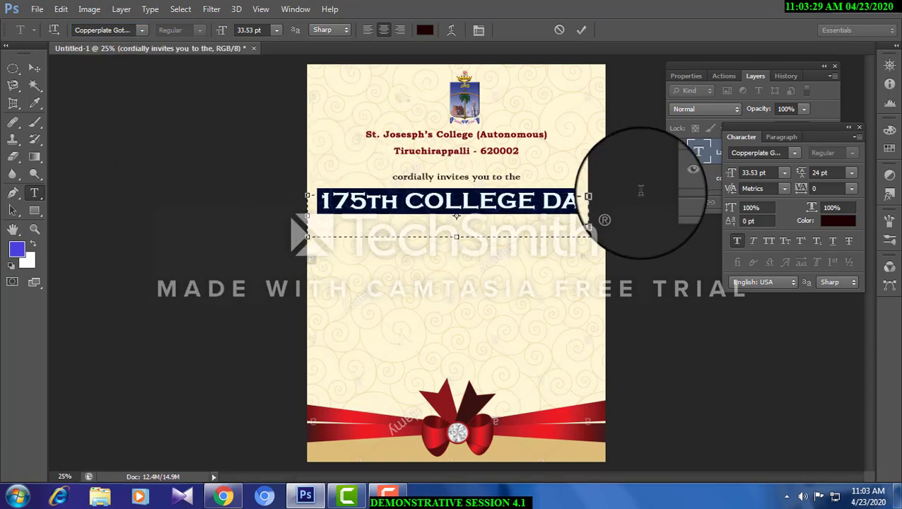
pyautogui.hotkey('ctrl', 'shift', ',')
pyautogui.hotkey('ctrl', 'shift', ',')
pyautogui.hotkey('ctrl', 'shift', ',')
pyautogui.hotkey('ctrl', 'shift', ',')
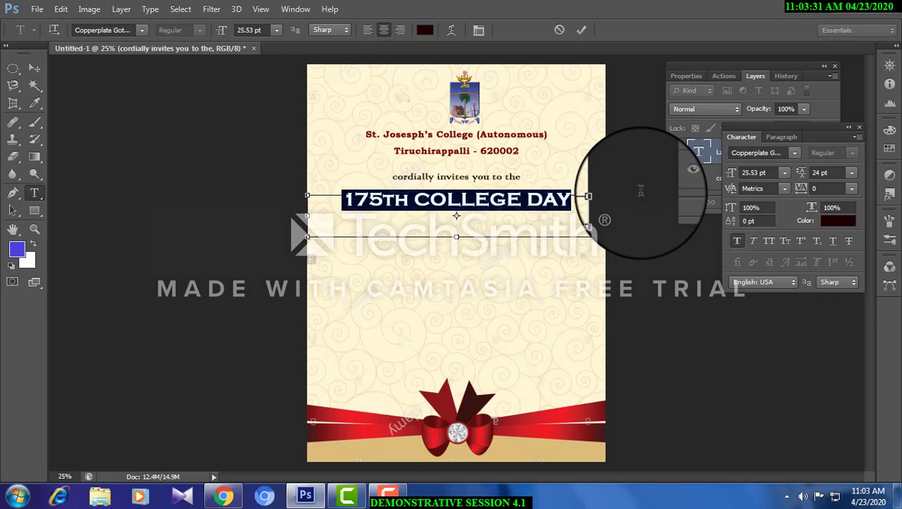
pyautogui.click(35, 68)
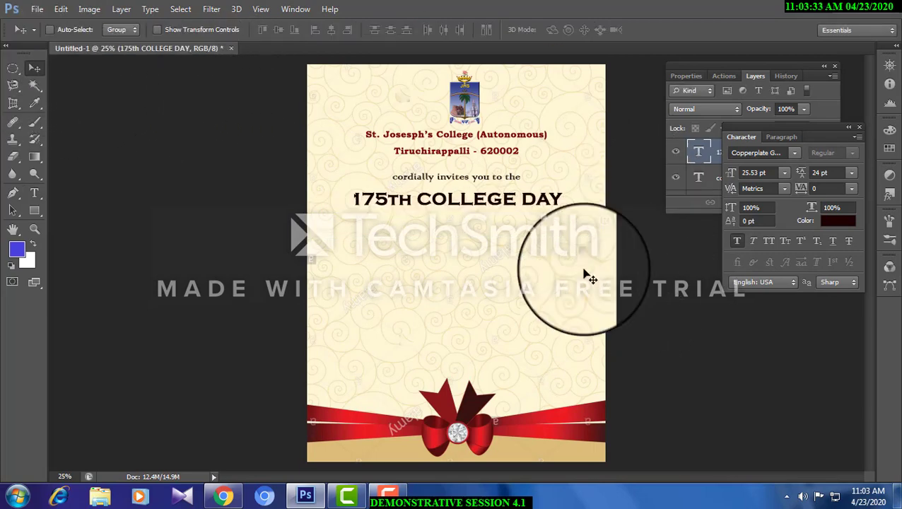
# Stretch the "175th COLLEGE DAY" text slightly taller with Free Transform and move it down a little.
pyautogui.hotkey('ctrl', 't')
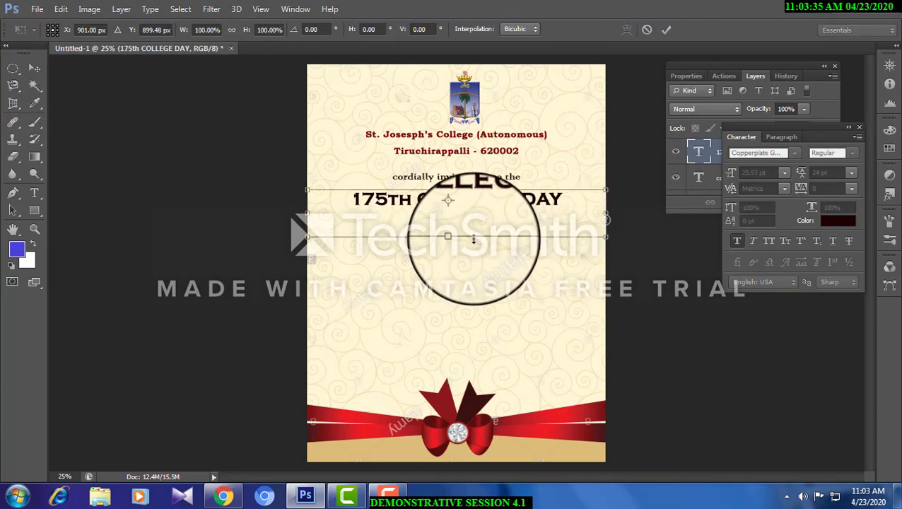
pyautogui.moveTo(473, 239); pyautogui.dragTo(474, 246)
pyautogui.press('Return')
pyautogui.moveTo(479, 206); pyautogui.dragTo(479, 212)
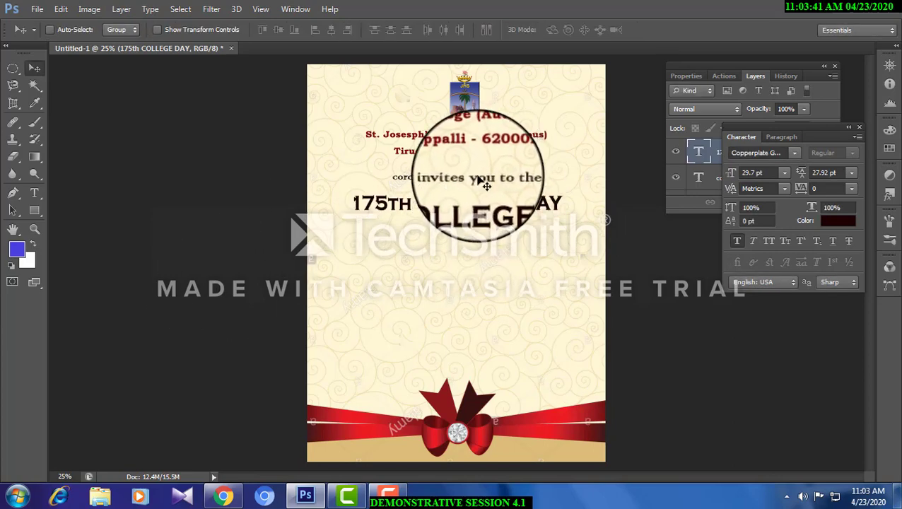
# Add a full-width centred line "Date: 25-4-2020, Saturday Time : 10.00 a.m." in Dosis SemiBold below the "175th COLLEGE DAY" title.
pyautogui.click(34, 192)
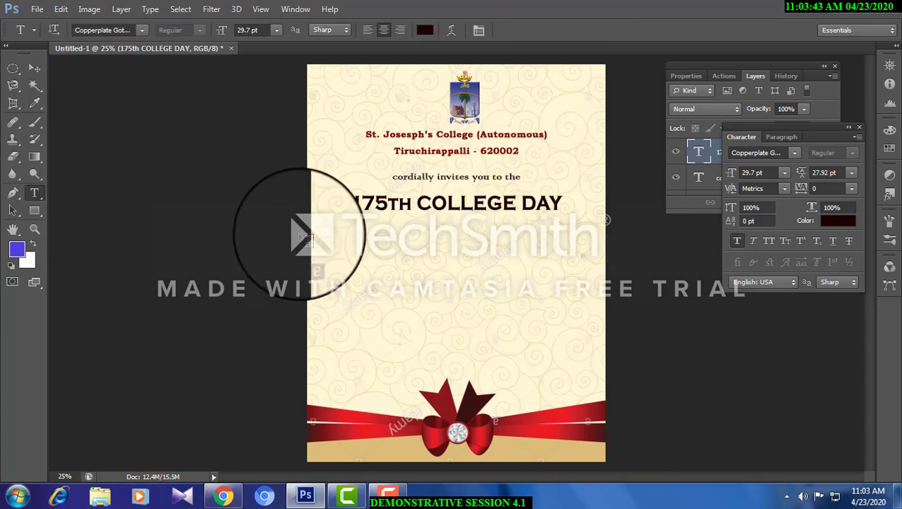
pyautogui.moveTo(320, 235); pyautogui.dragTo(605, 265)
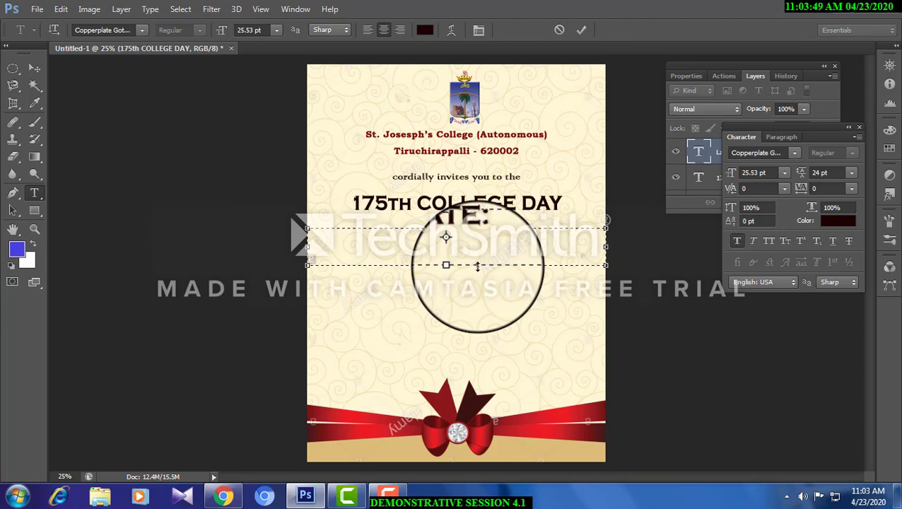
pyautogui.hotkey('ctrl', 'a')
pyautogui.click(143, 30)
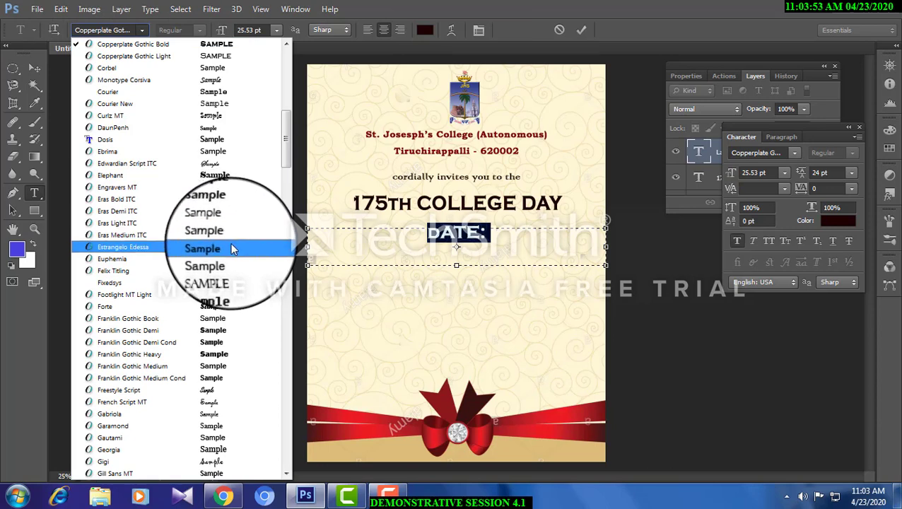
pyautogui.click(230, 139)
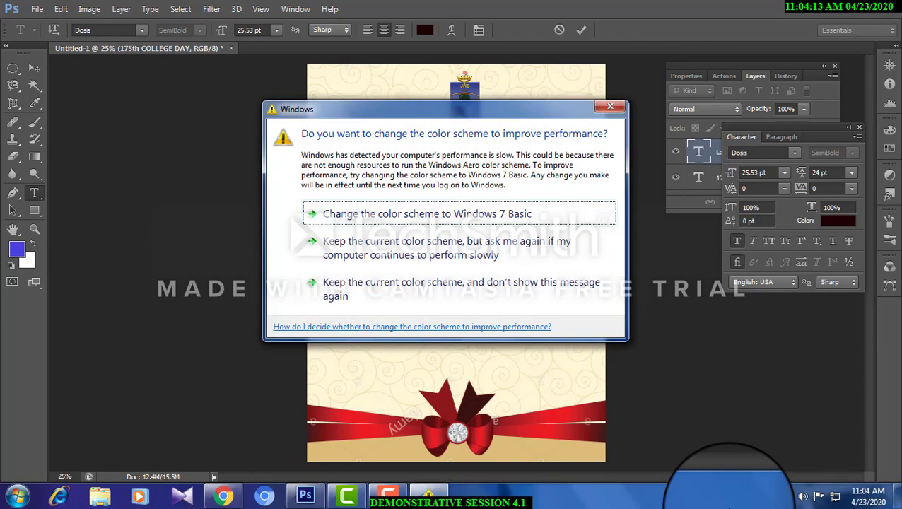
pyautogui.click(610, 106)
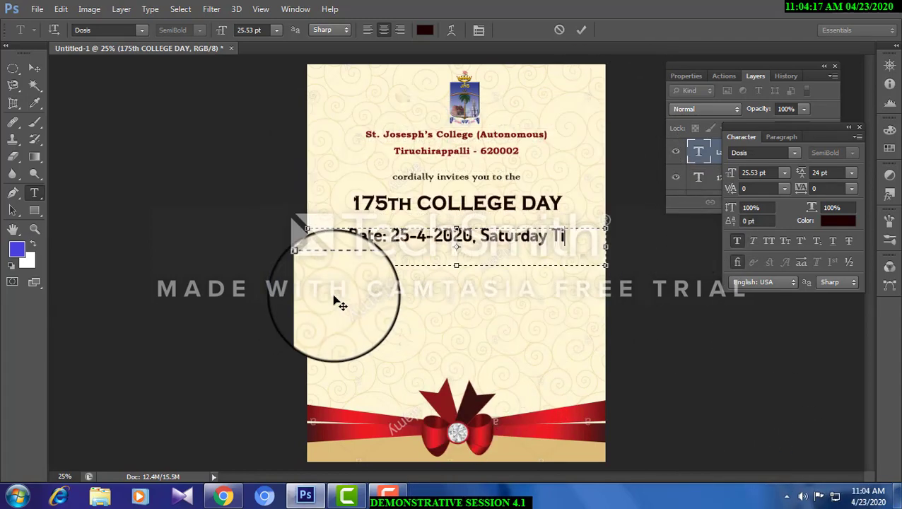
pyautogui.write('me : 10')
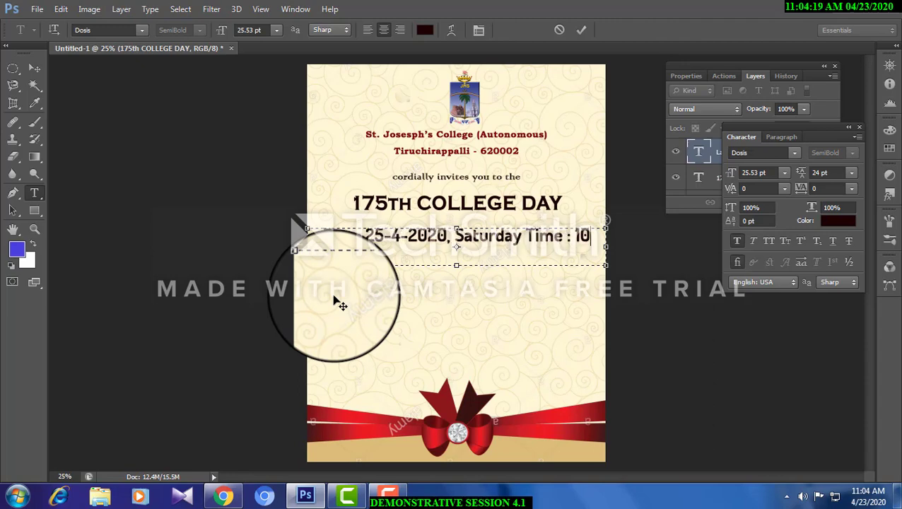
pyautogui.write('.00')
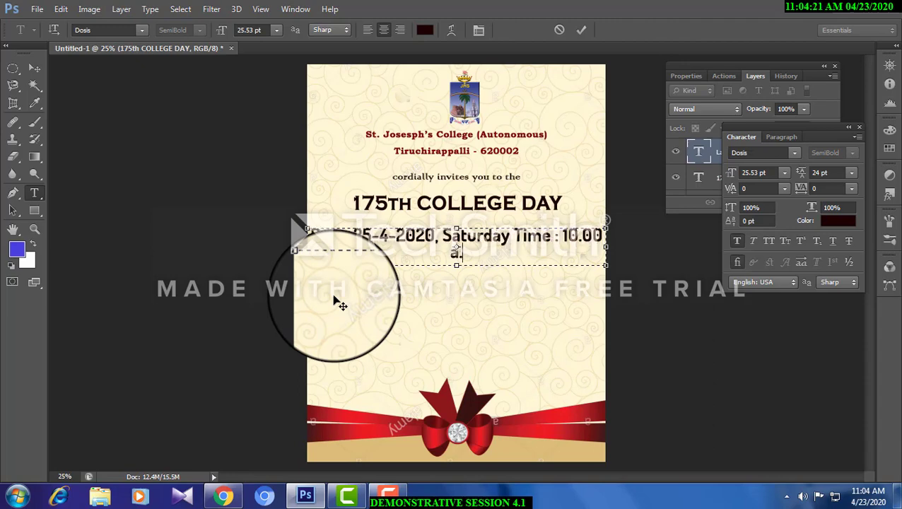
# Reduce the whole date and time text to 13.53 pt so it fits on one line.
pyautogui.hotkey('ctrl', 'a')
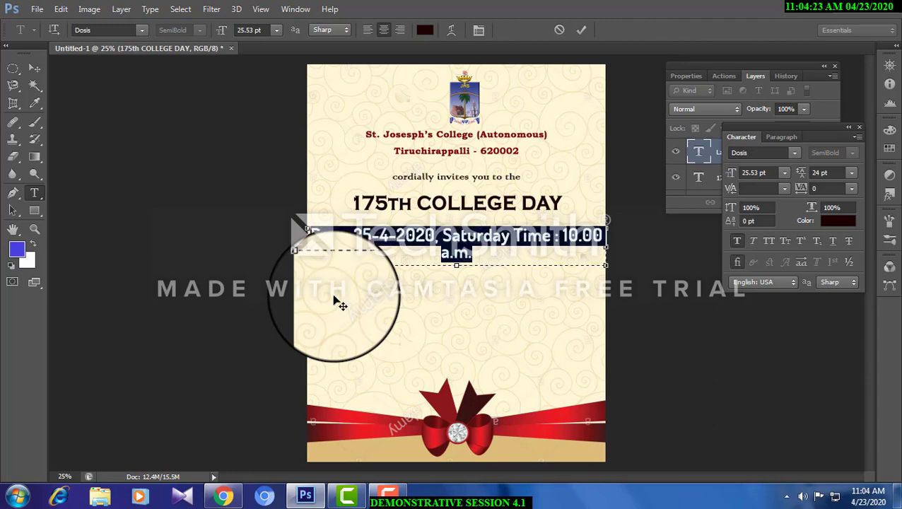
pyautogui.hotkey('ctrl', 'shift', ',')
pyautogui.hotkey('ctrl', 'shift', ',')
pyautogui.hotkey('ctrl', 'shift', ',')
pyautogui.hotkey('ctrl', 'shift', ',')
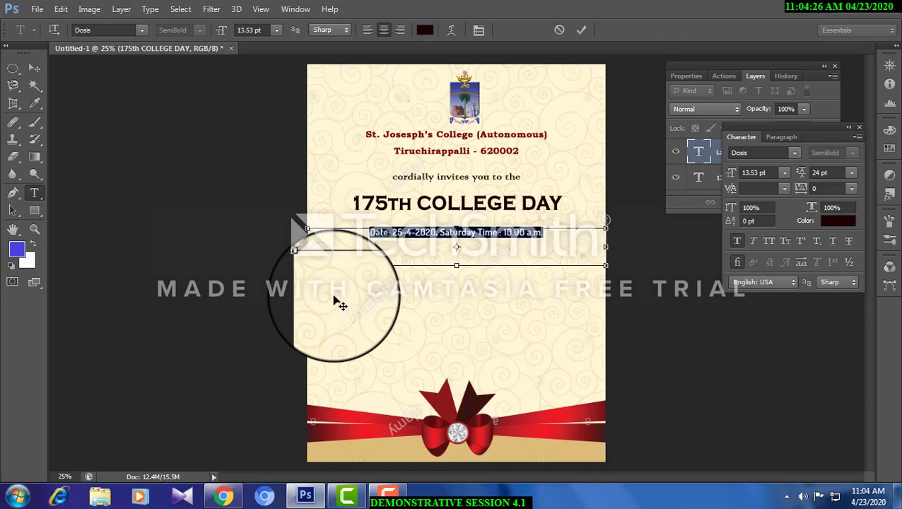
pyautogui.click(34, 68)
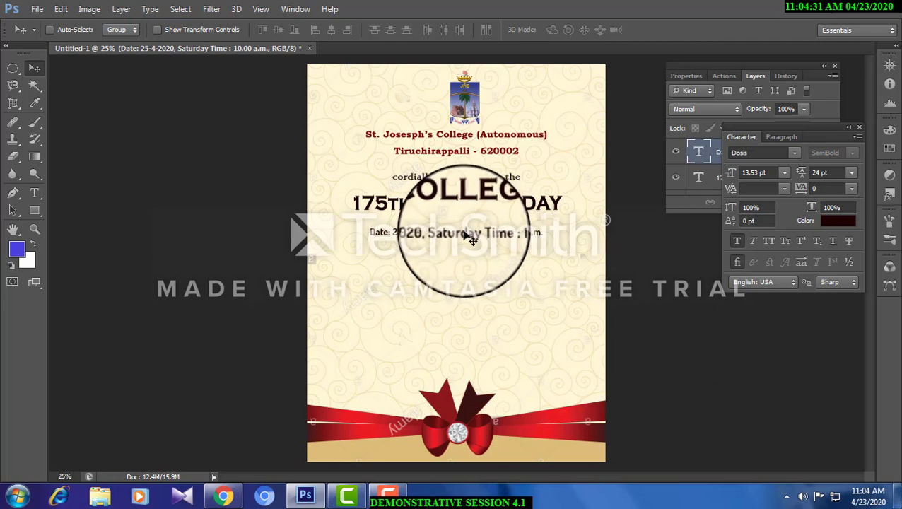
# Duplicate the date and time text layer and place the copy directly below the original line.
pyautogui.click(123, 10)
pyautogui.click(174, 34)
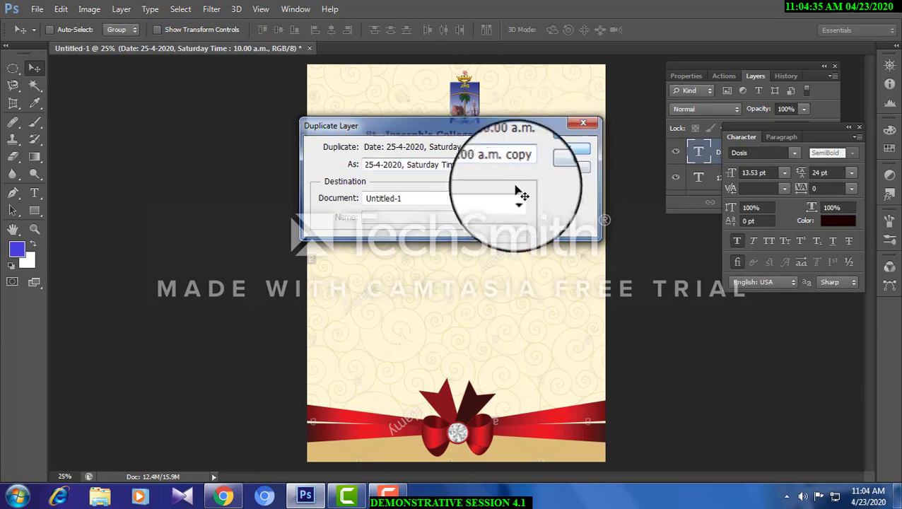
pyautogui.press('Return')
pyautogui.moveTo(478, 228); pyautogui.dragTo(479, 245)
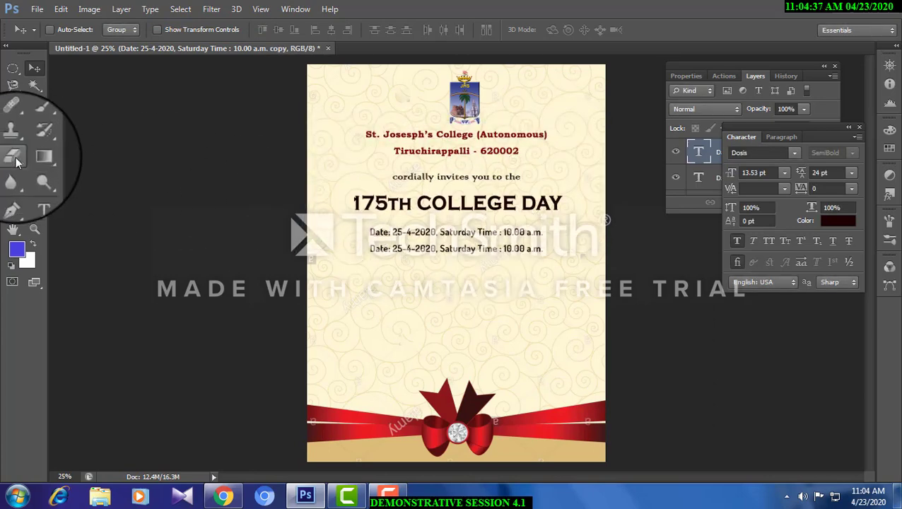
# Replace the text of the duplicated date line with "Venue : Lawley Hall".
pyautogui.click(36, 193)
pyautogui.moveTo(371, 250); pyautogui.dragTo(717, 262)
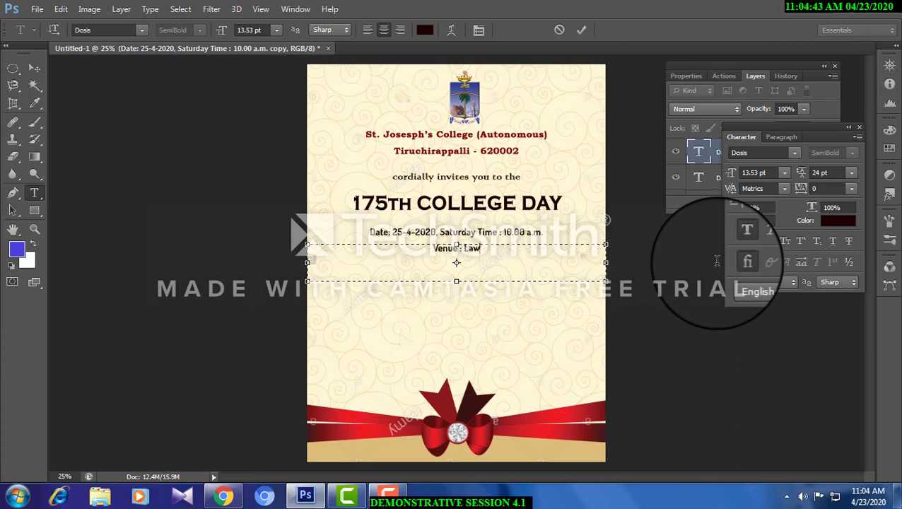
pyautogui.write('Venue : Lawley Hal')
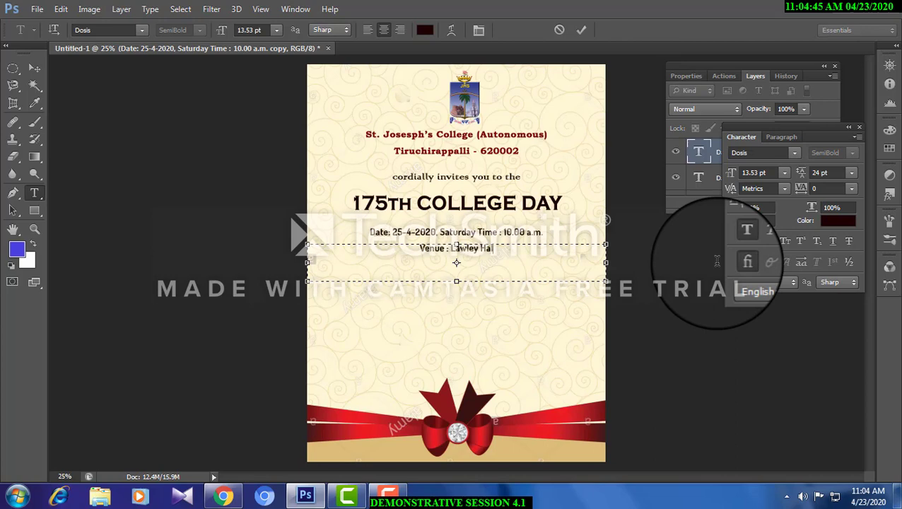
pyautogui.write('l')
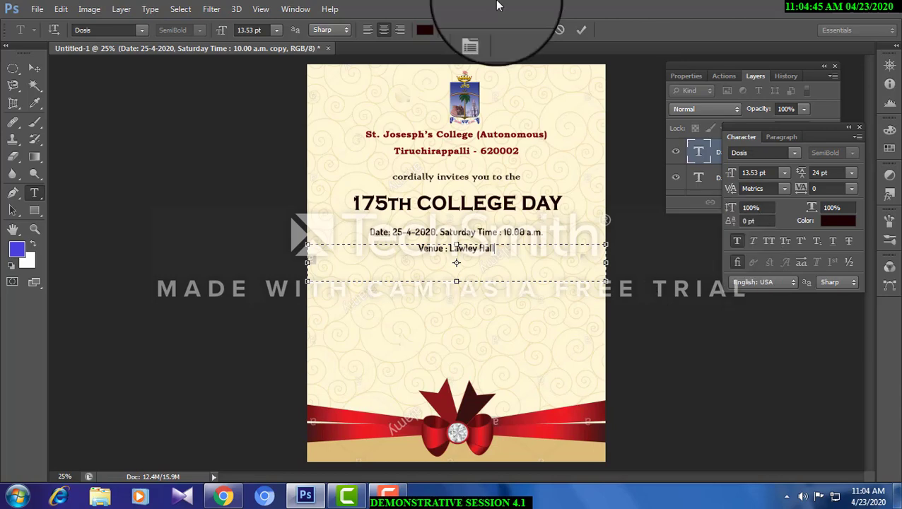
pyautogui.click(36, 69)
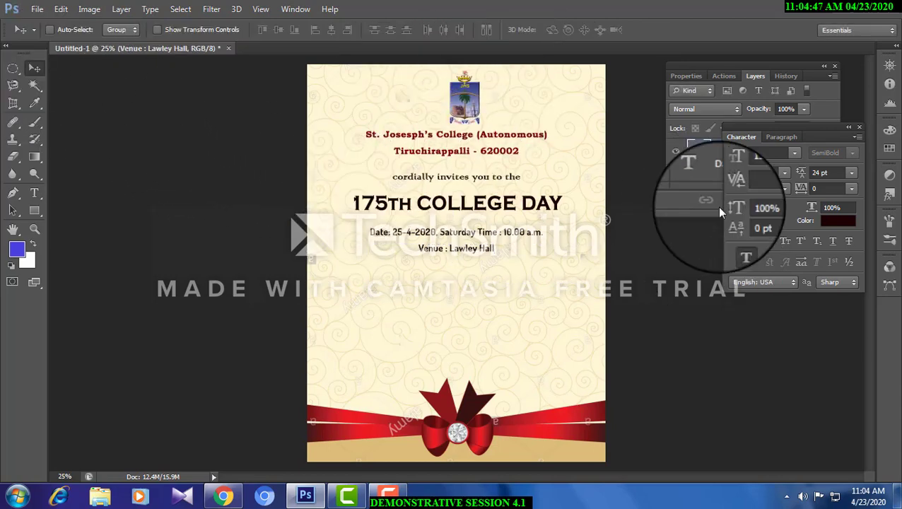
# Apply a Gradient Overlay to the "175th COLLEGE DAY" title using the Violet, Orange preset.
pyautogui.rightClick(498, 207)
pyautogui.click(530, 206)
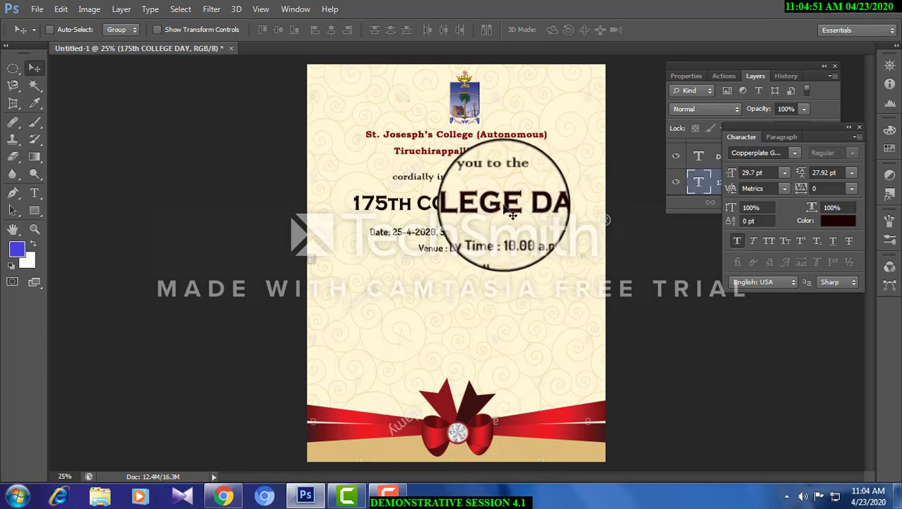
pyautogui.click(121, 8)
pyautogui.moveTo(217, 92)
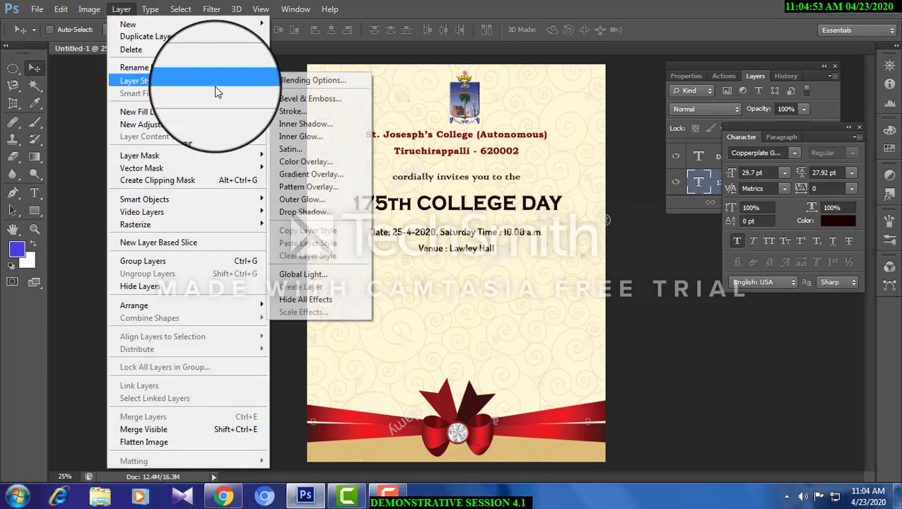
pyautogui.click(325, 174)
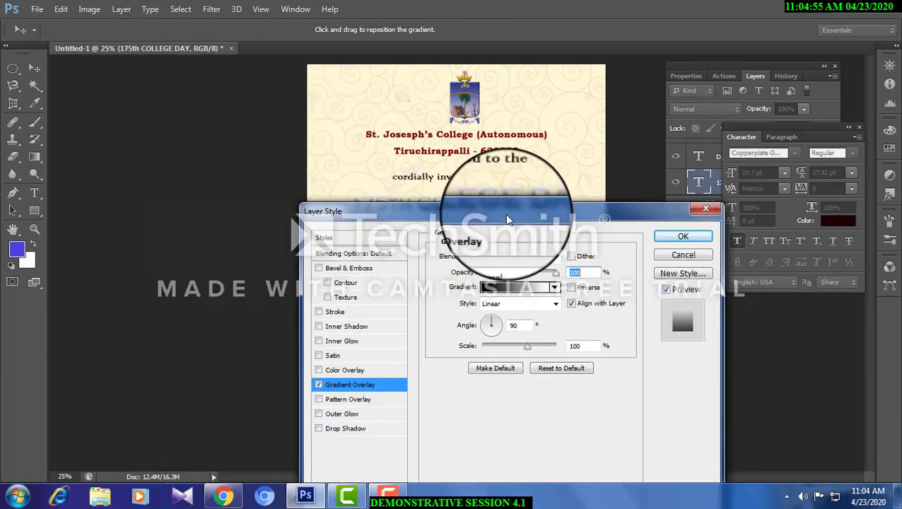
pyautogui.moveTo(505, 213); pyautogui.dragTo(518, 289)
pyautogui.click(541, 360)
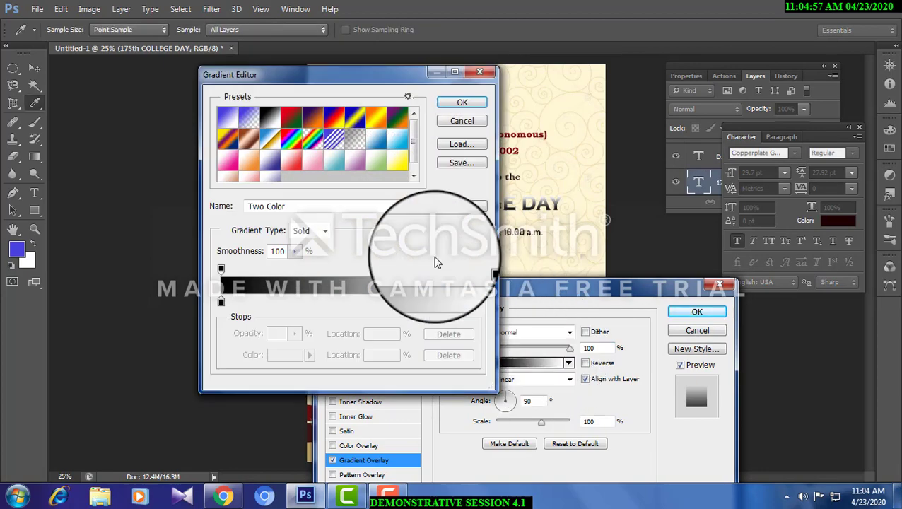
pyautogui.click(311, 116)
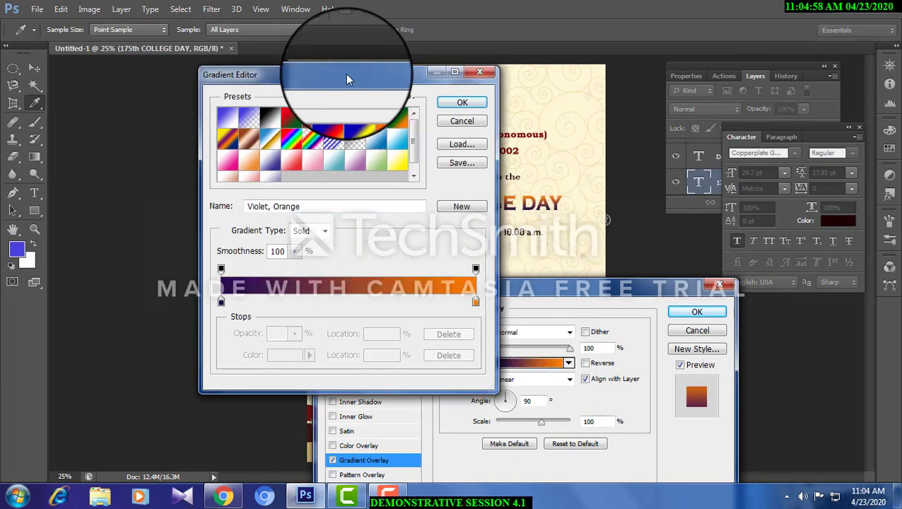
pyautogui.click(461, 103)
pyautogui.moveTo(586, 291); pyautogui.dragTo(458, 289)
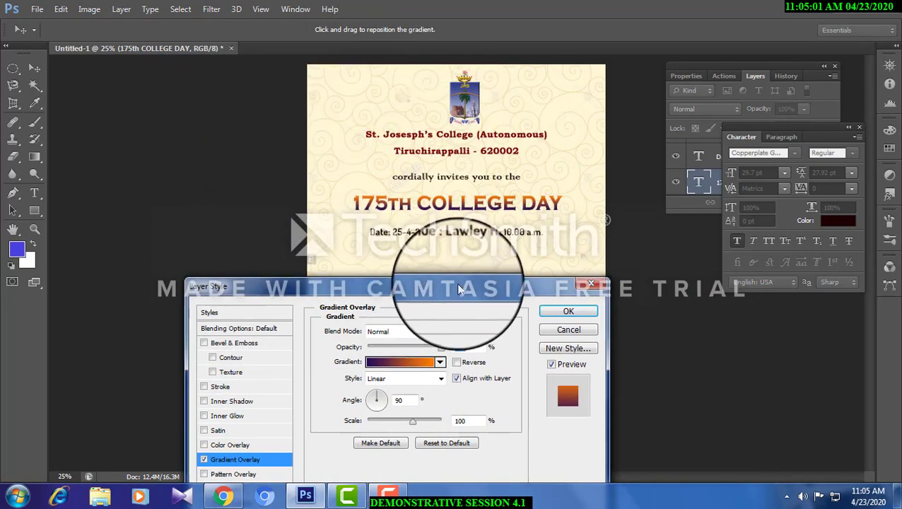
pyautogui.click(568, 311)
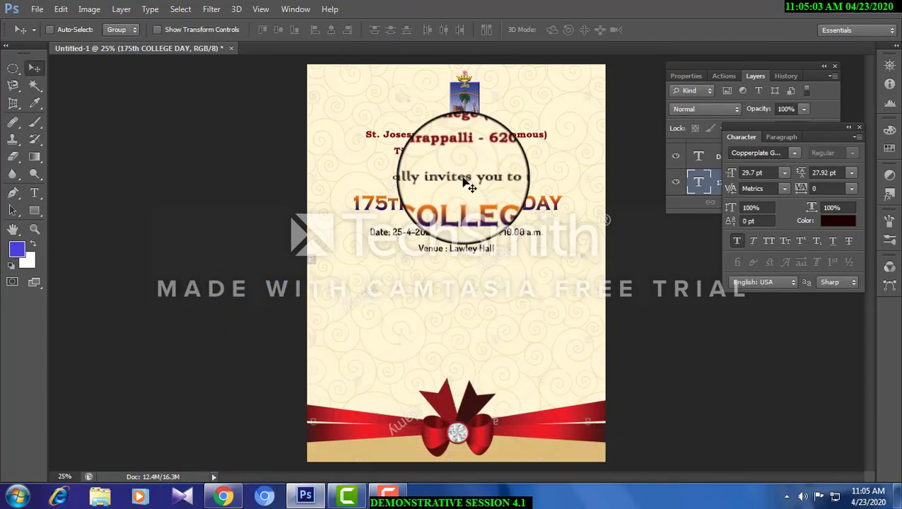
# Apply a dark blue Color Overlay (030352) to the "cordially invites you to the" text.
pyautogui.click(121, 8)
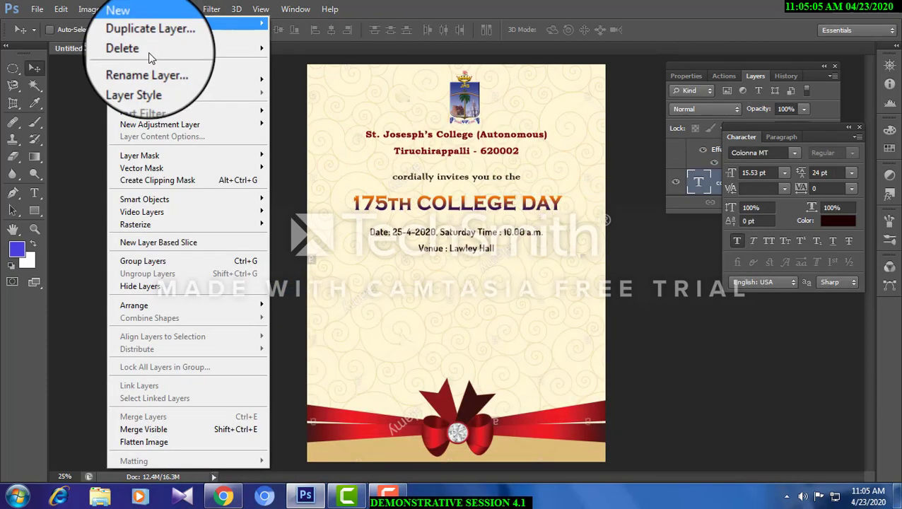
pyautogui.moveTo(212, 79)
pyautogui.click(332, 159)
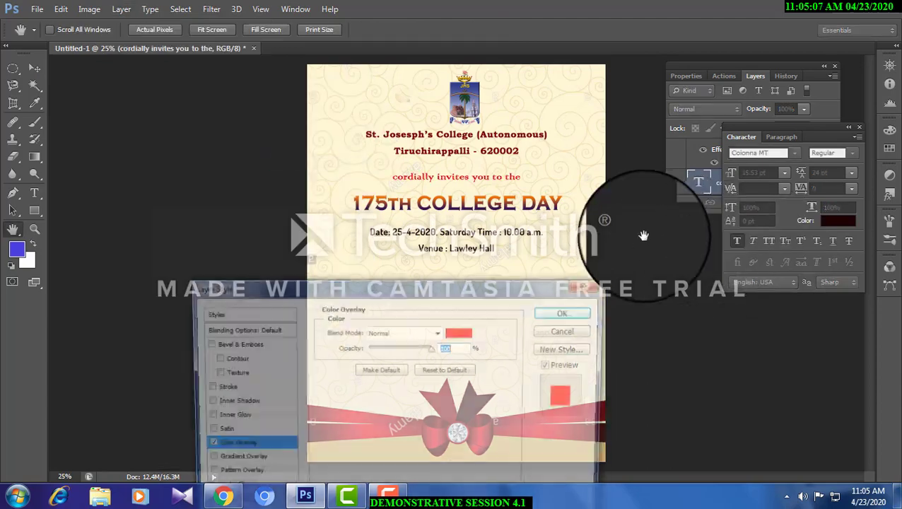
pyautogui.click(458, 332)
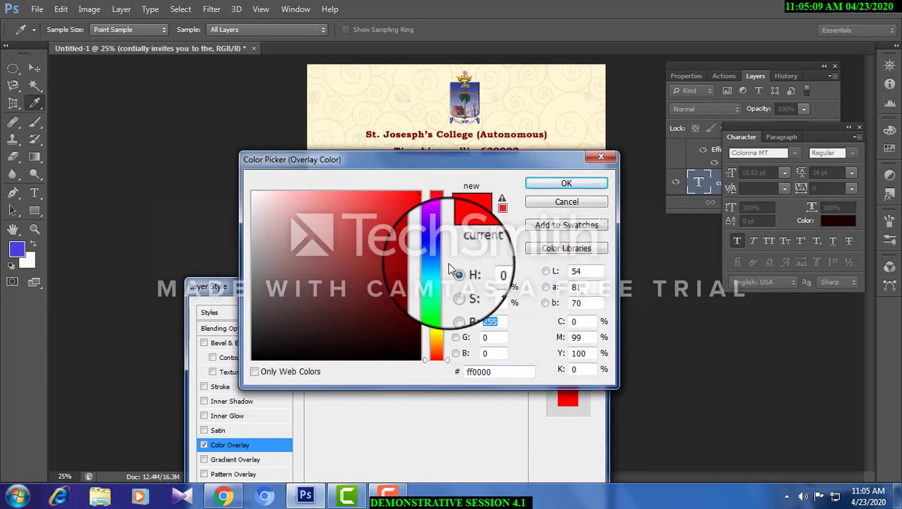
pyautogui.click(436, 247)
pyautogui.click(415, 306)
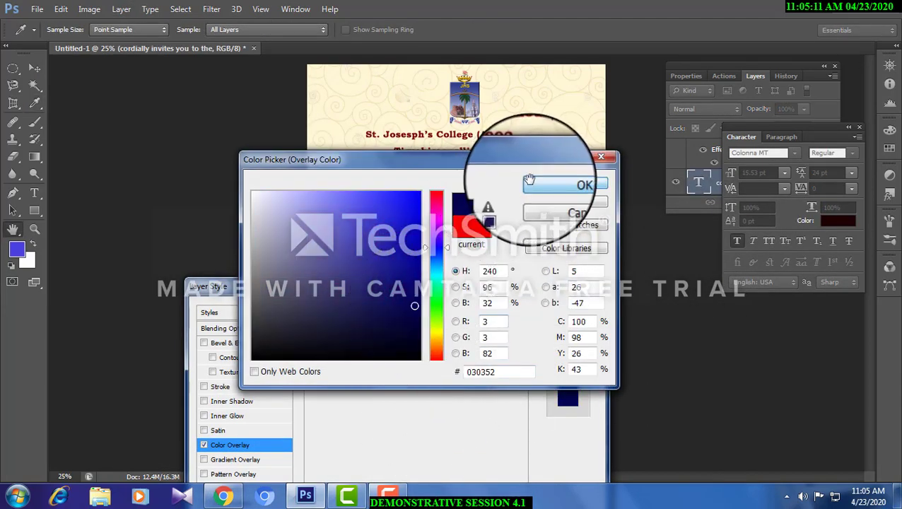
pyautogui.click(528, 181)
pyautogui.click(569, 309)
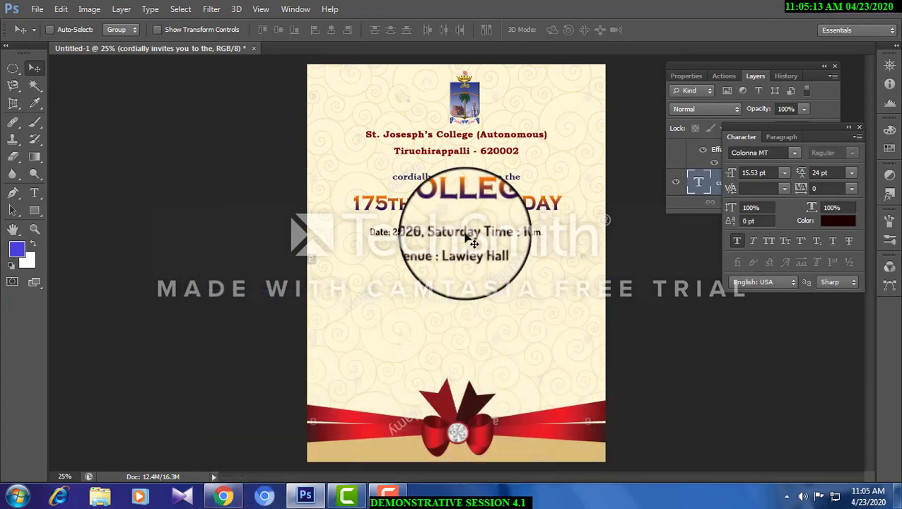
# Apply a dark navy blue Color Overlay to the date and time line.
pyautogui.rightClick(468, 239)
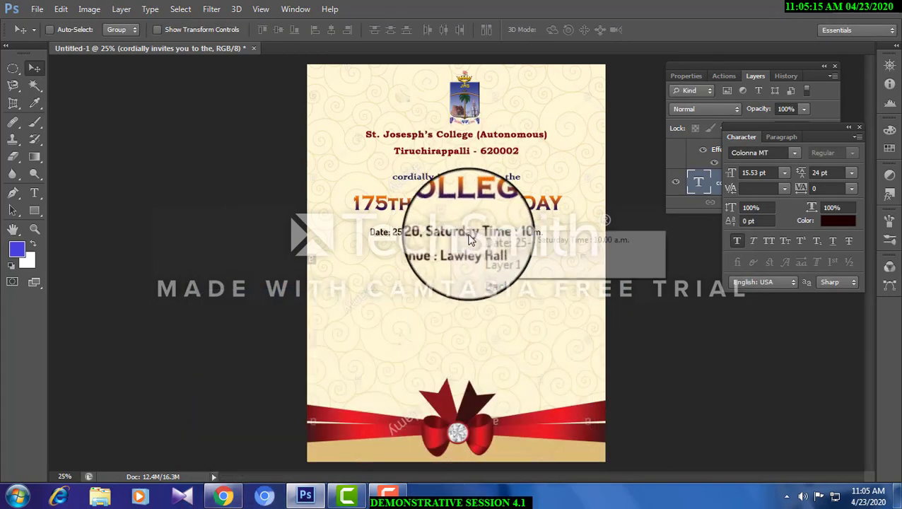
pyautogui.click(495, 243)
pyautogui.click(121, 8)
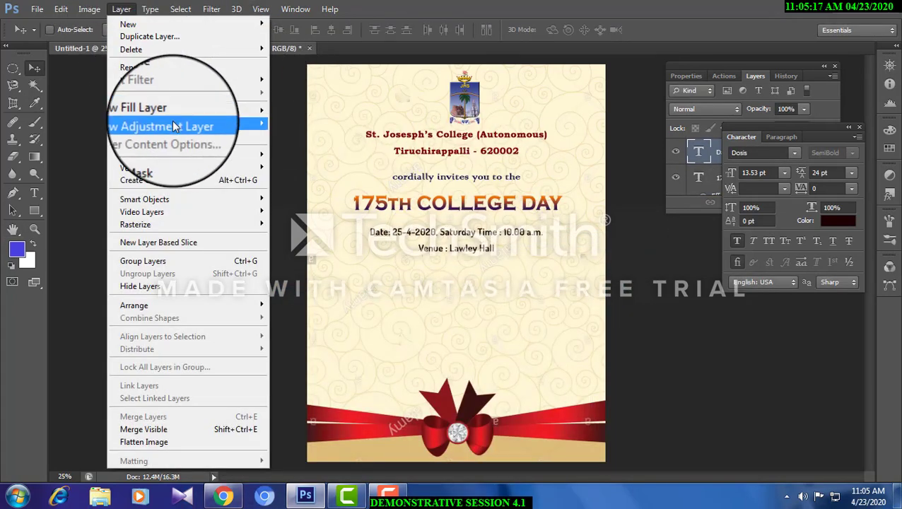
pyautogui.moveTo(169, 79)
pyautogui.click(336, 161)
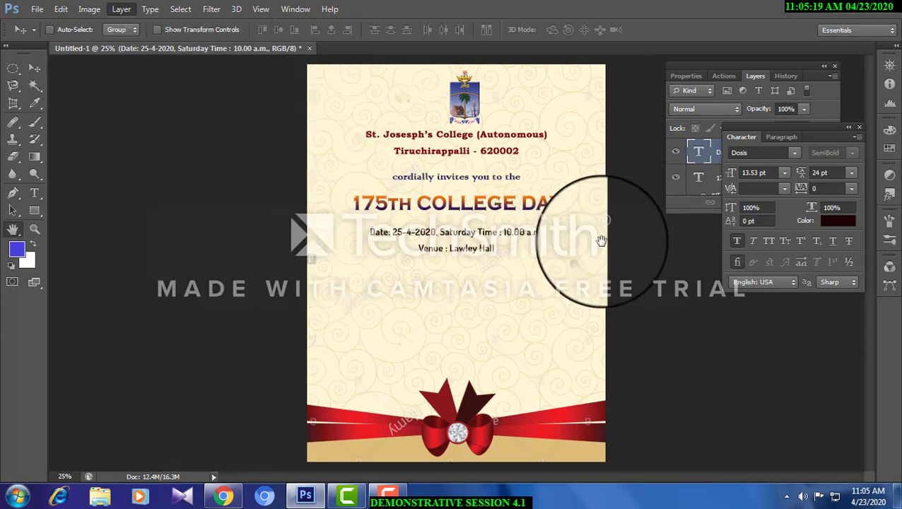
pyautogui.click(467, 328)
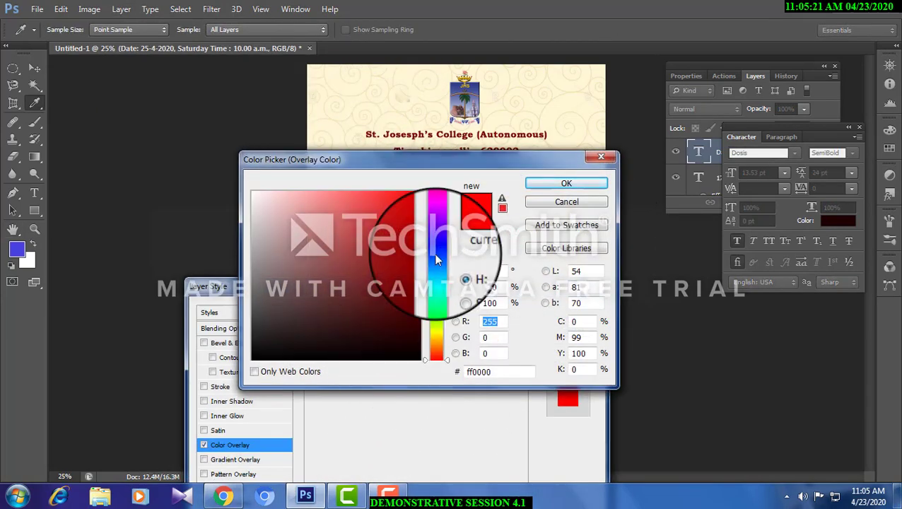
pyautogui.click(436, 260)
pyautogui.click(571, 185)
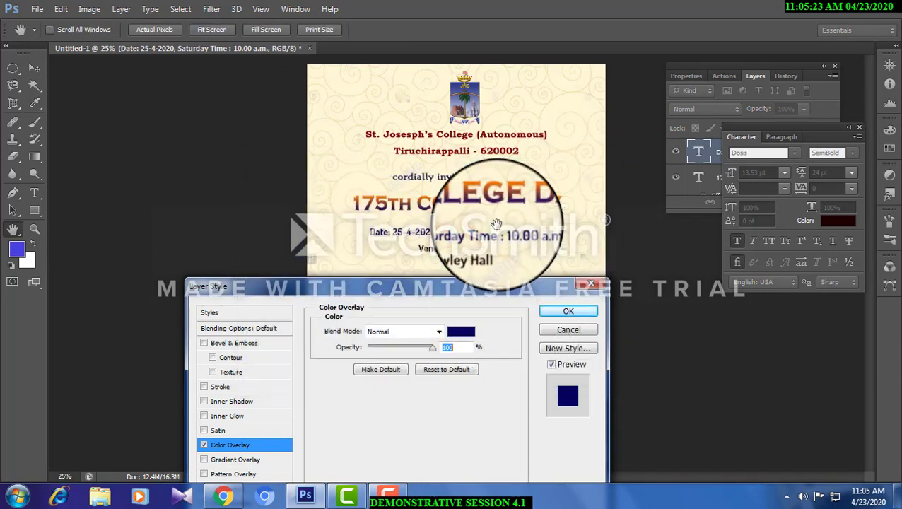
pyautogui.click(586, 316)
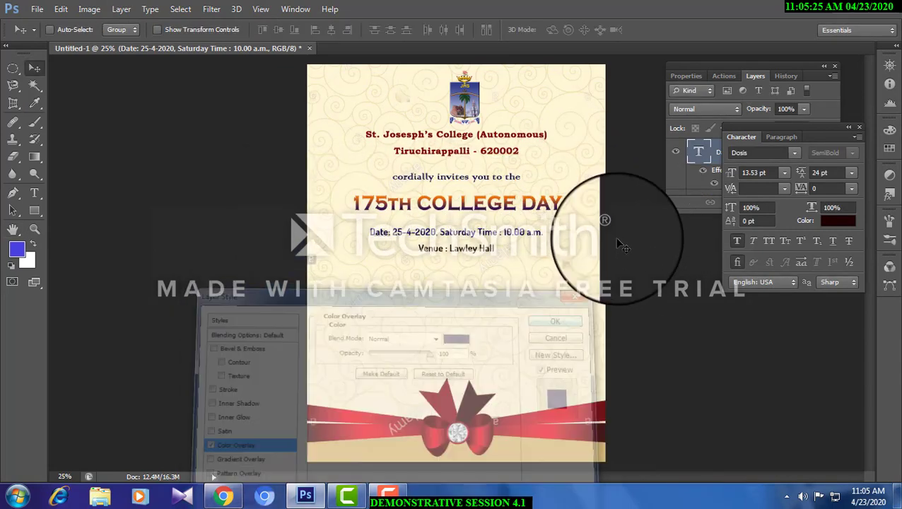
# Copy the layer style of the date and time line and paste it onto the "Venue : Lawley Hall" layer.
pyautogui.rightClick(459, 231)
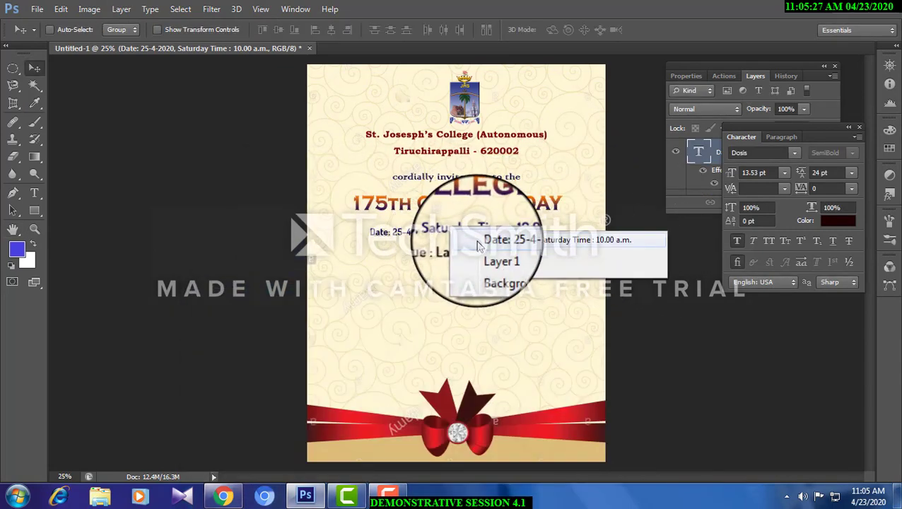
pyautogui.click(478, 240)
pyautogui.moveTo(790, 75); pyautogui.dragTo(725, 65)
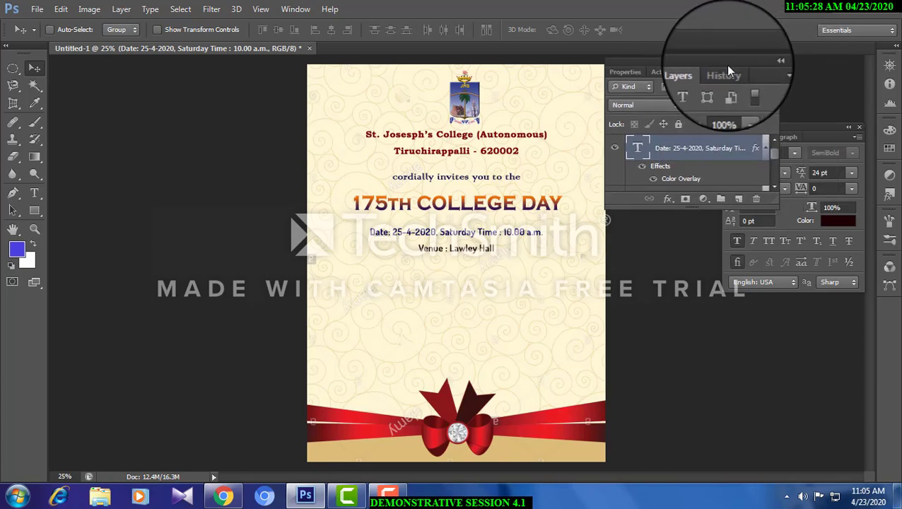
pyautogui.rightClick(718, 149)
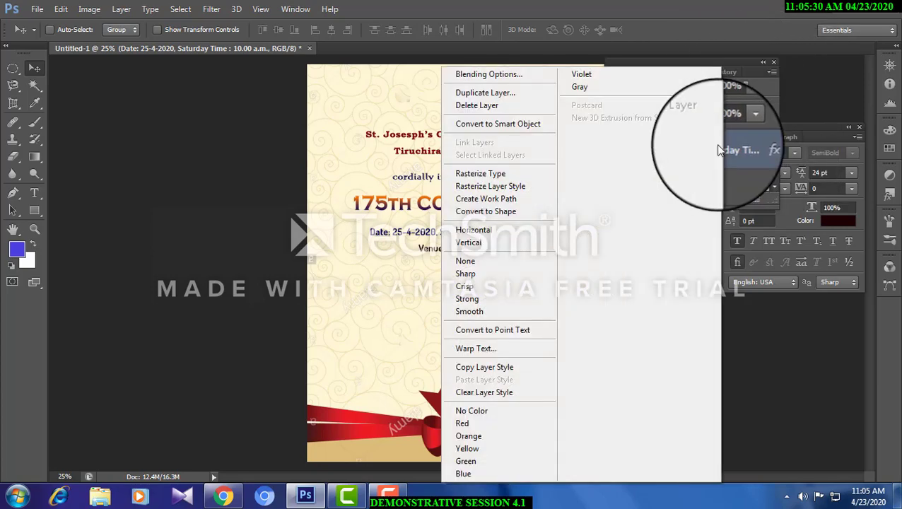
pyautogui.click(488, 368)
pyautogui.rightClick(470, 237)
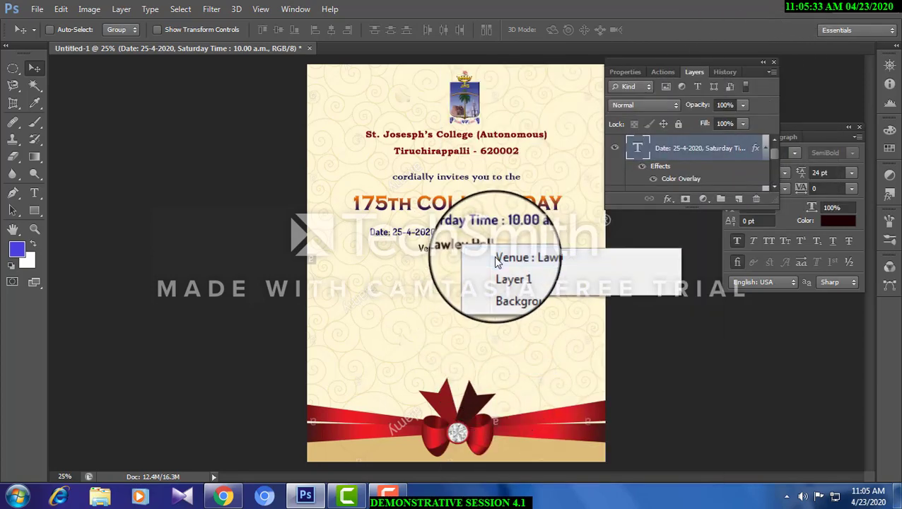
pyautogui.click(495, 253)
pyautogui.rightClick(682, 152)
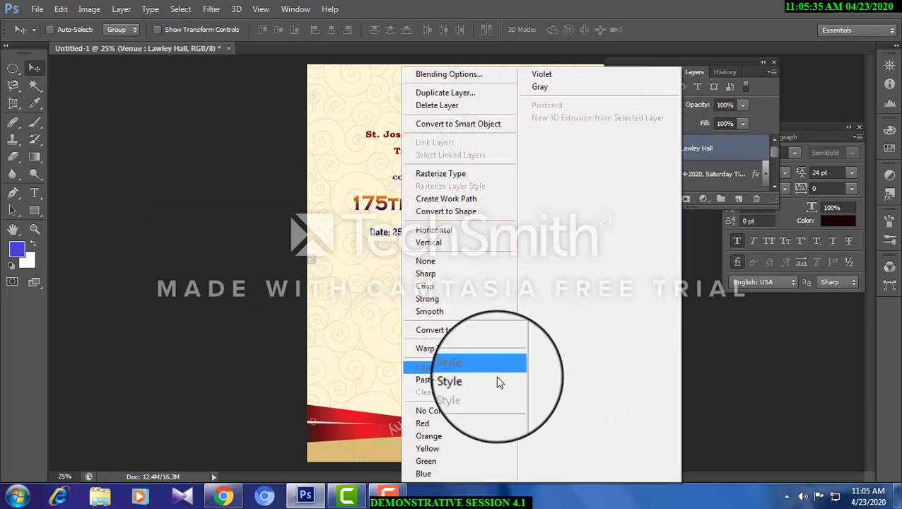
pyautogui.click(498, 364)
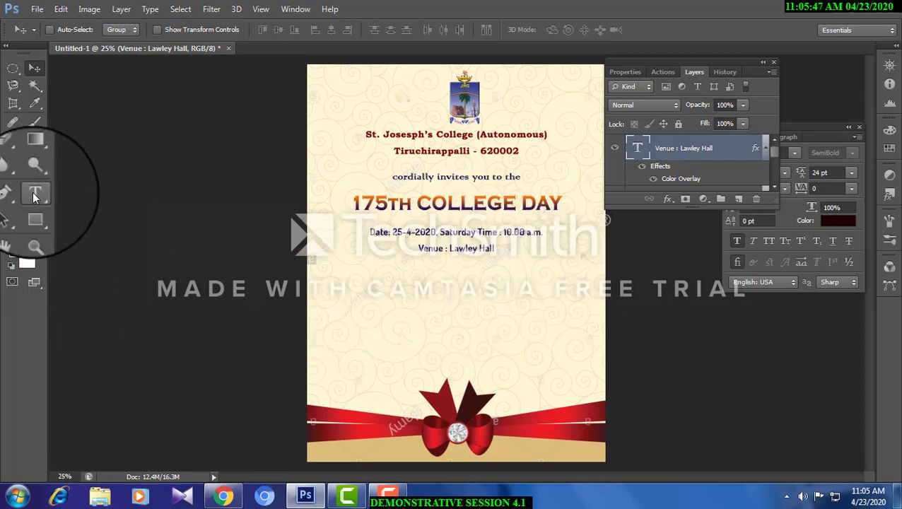
# Place a copy of the venue line a little below the original and change its text to "Chief Guest".
pyautogui.rightClick(453, 243)
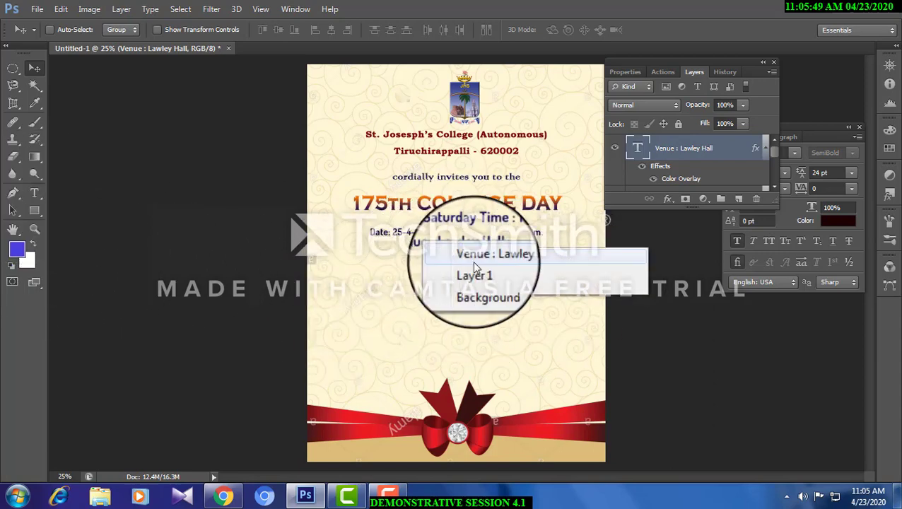
pyautogui.click(463, 248)
pyautogui.moveTo(469, 260); pyautogui.dragTo(643, 275)
pyautogui.click(34, 192)
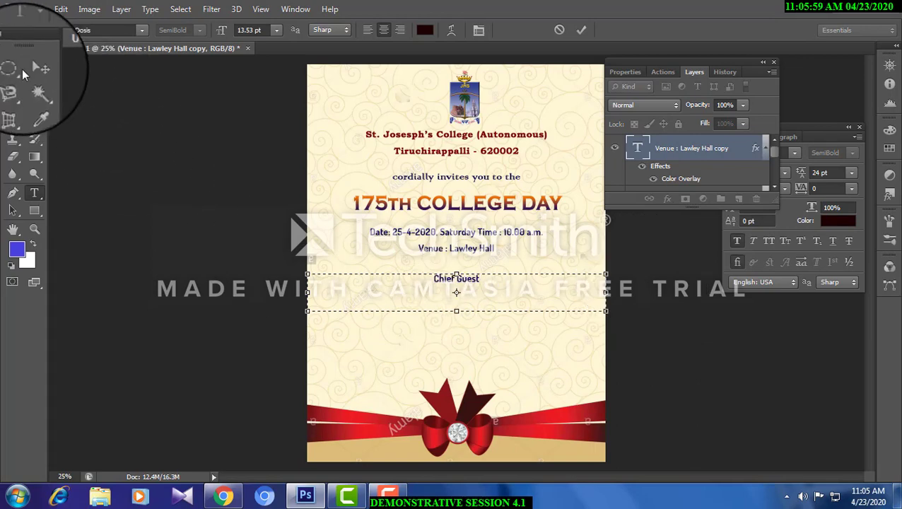
pyautogui.click(36, 69)
# Place a copy of the two-line college name and city heading just below "Chief Guest" and activate the Type tool.
pyautogui.rightClick(464, 204)
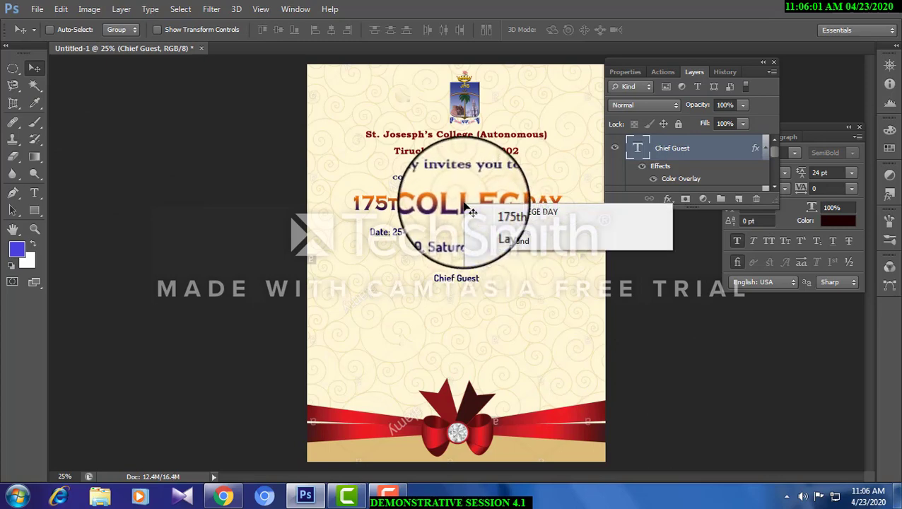
pyautogui.click(463, 164)
pyautogui.rightClick(448, 154)
pyautogui.click(480, 161)
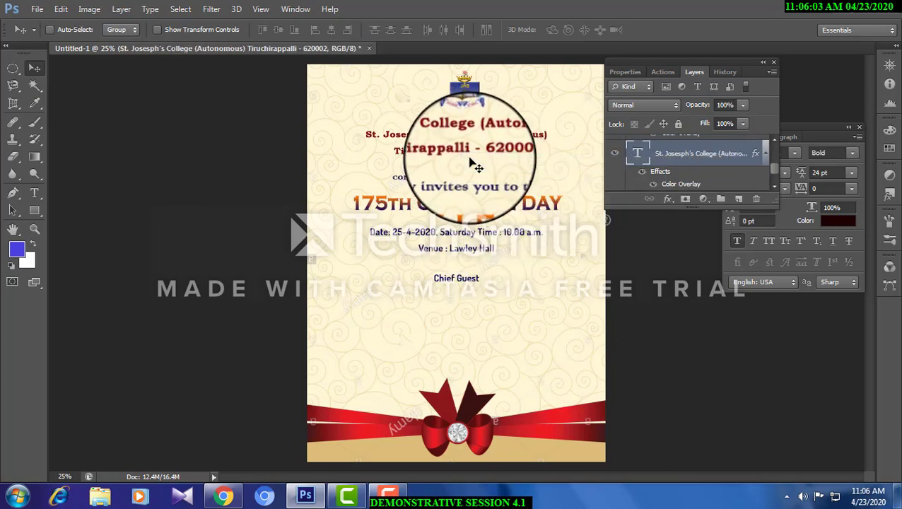
pyautogui.moveTo(470, 198); pyautogui.dragTo(477, 322)
pyautogui.click(34, 192)
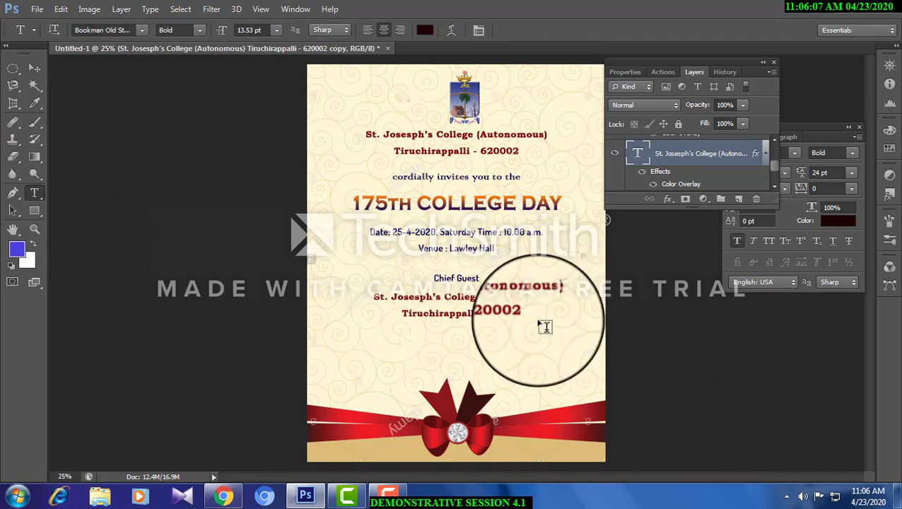
# Replace the copied college heading text below "Chief Guest" with "Dr. K. SIVAN" and slightly narrow its text box.
pyautogui.click(500, 300)
pyautogui.moveTo(323, 301); pyautogui.dragTo(665, 328)
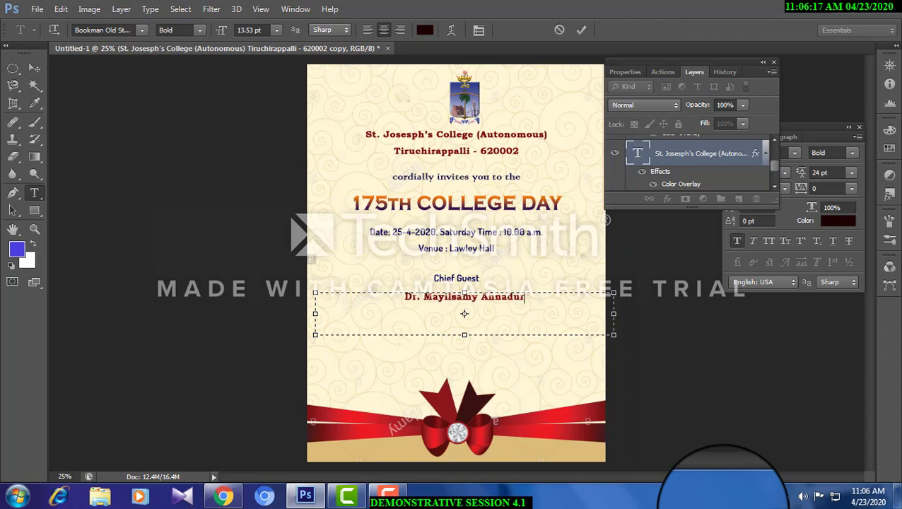
pyautogui.write('i')
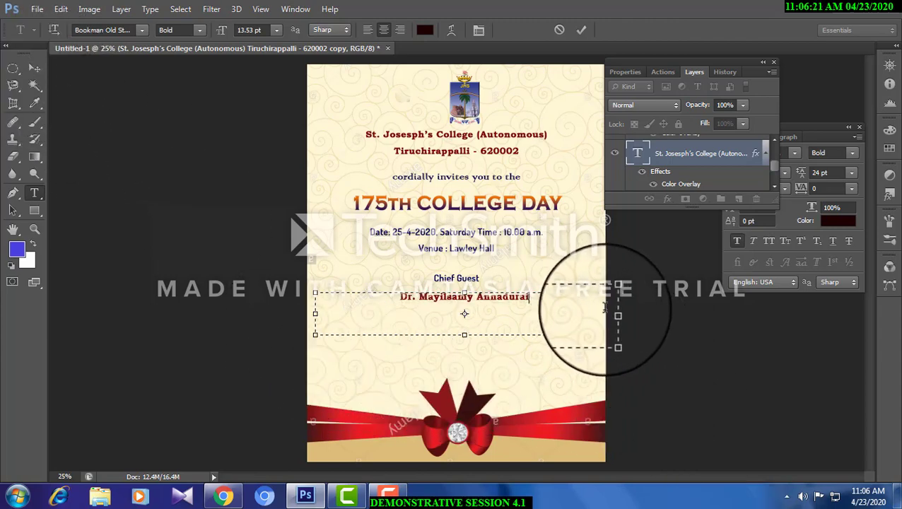
pyautogui.moveTo(613, 314); pyautogui.dragTo(597, 309)
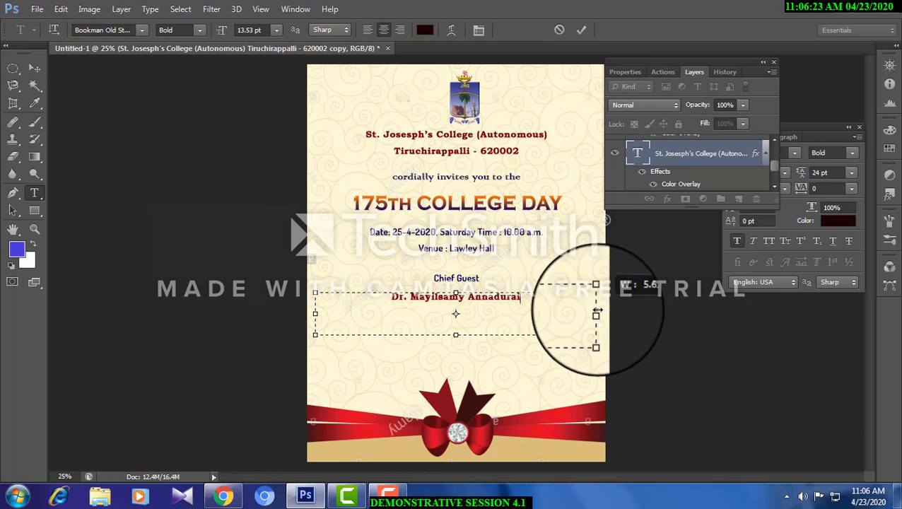
pyautogui.moveTo(521, 297); pyautogui.dragTo(407, 298)
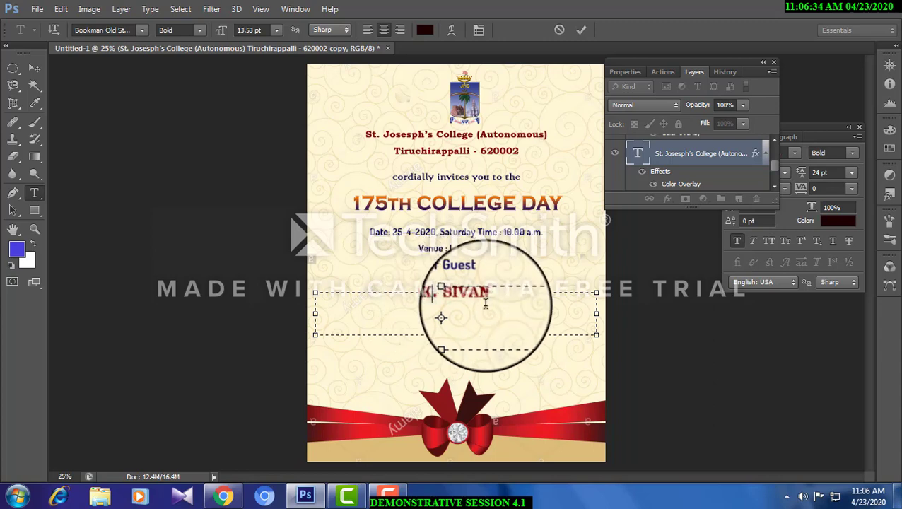
pyautogui.click(34, 68)
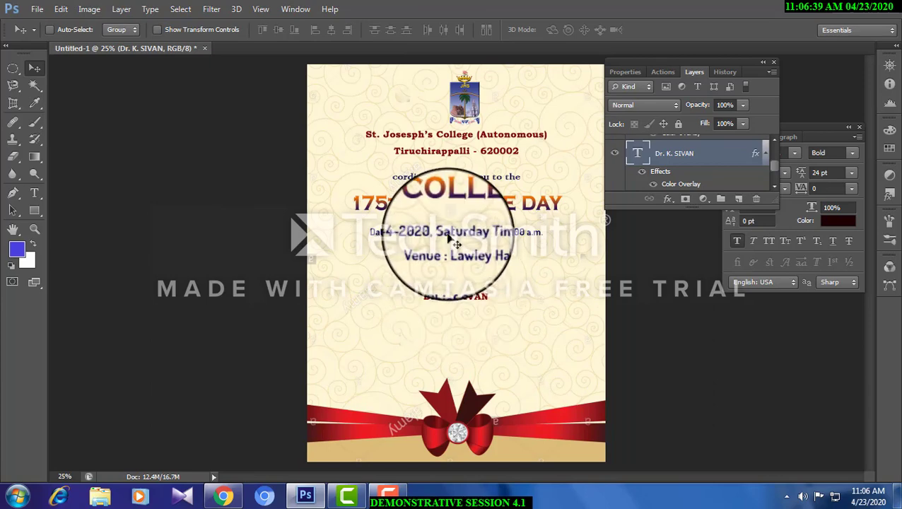
# Place a copy of the venue line just below "Dr. K. SIVAN" and change its text to "Chairman, ISRO Delhi".
pyautogui.rightClick(453, 249)
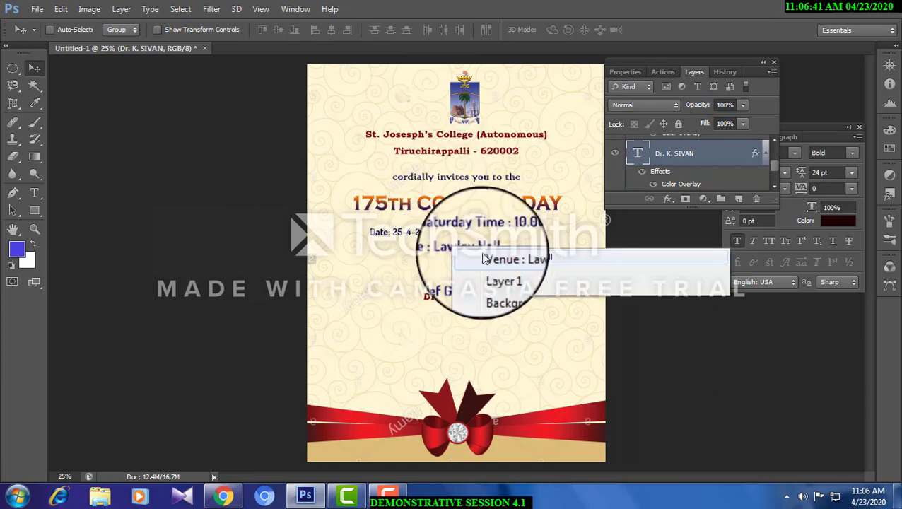
pyautogui.click(468, 258)
pyautogui.moveTo(484, 257); pyautogui.dragTo(452, 304)
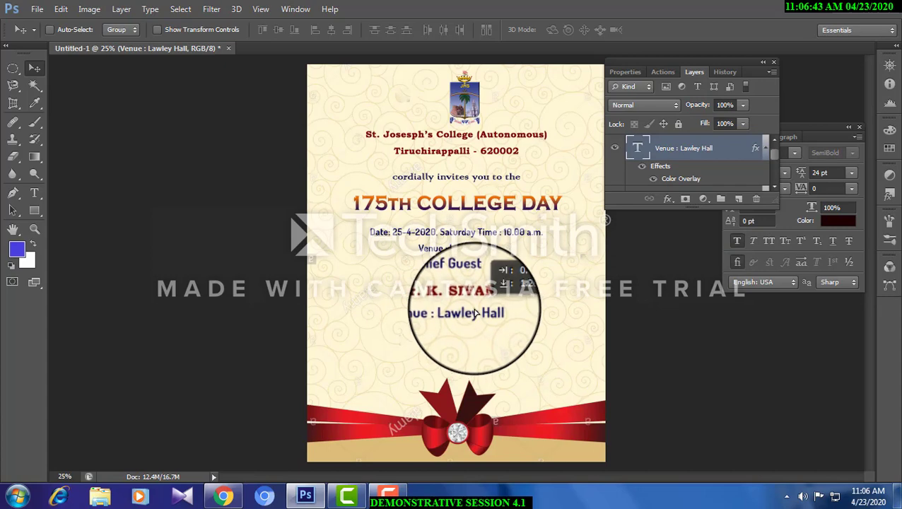
pyautogui.click(35, 192)
pyautogui.doubleClick(362, 324)
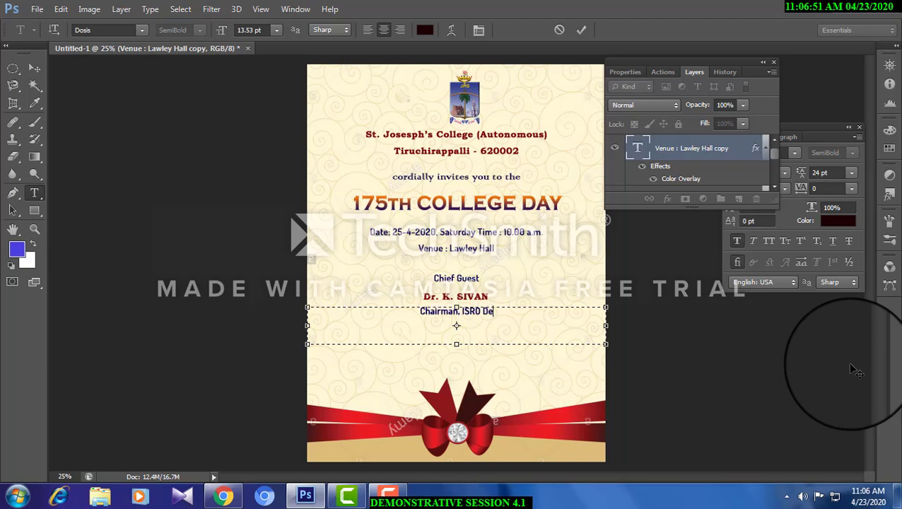
pyautogui.write('Chairman, ISRO Delhi')
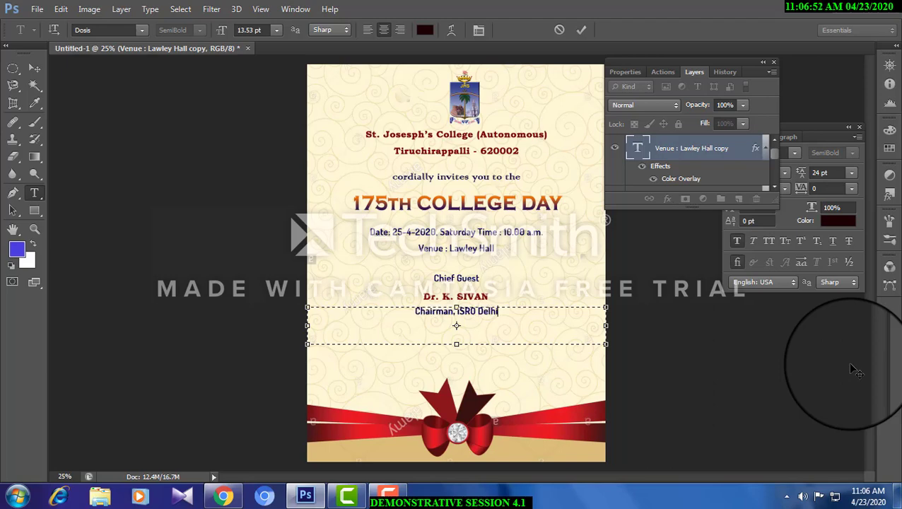
pyautogui.click(35, 68)
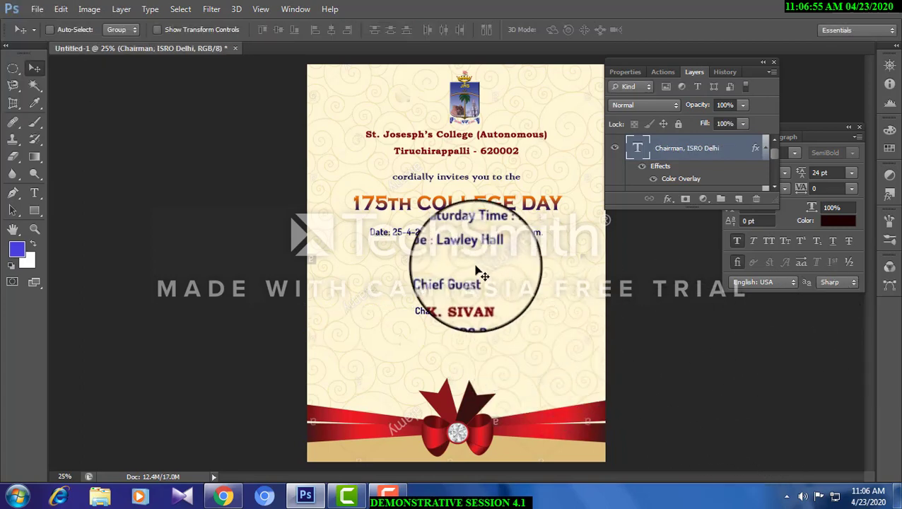
# Enlarge the "Dr. K. SIVAN" and "Chairman, ISRO Delhi" lines together slightly with Free Transform.
pyautogui.rightClick(467, 297)
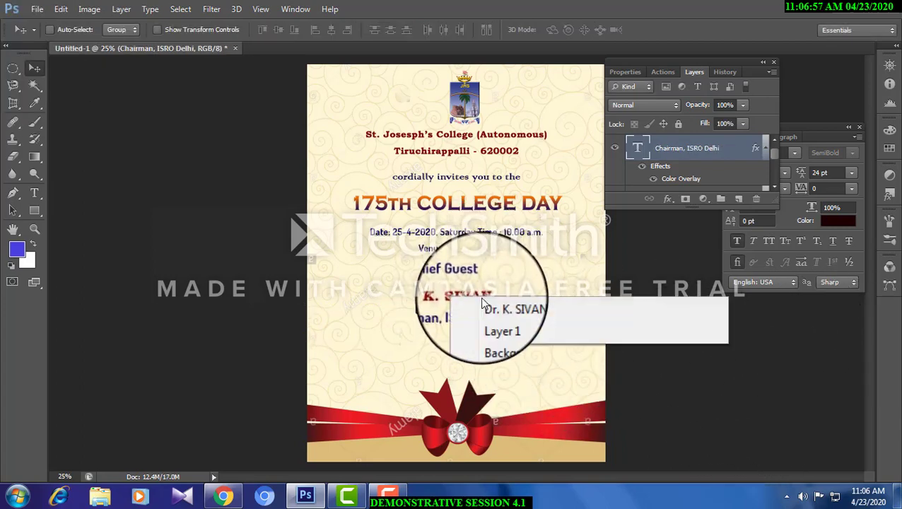
pyautogui.keyDown('shift'); pyautogui.click(495, 307); pyautogui.keyUp('shift')
pyautogui.hotkey('ctrl', 't')
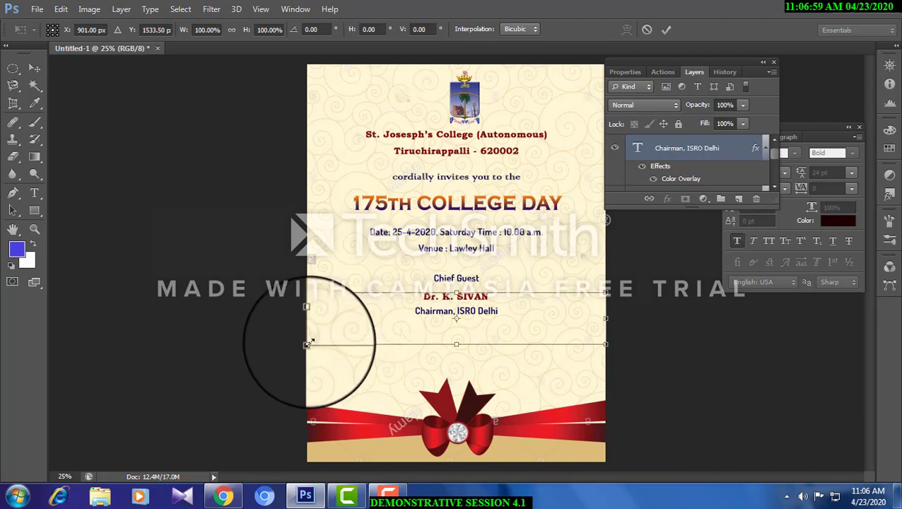
pyautogui.moveTo(307, 344); pyautogui.dragTo(285, 347)
pyautogui.moveTo(605, 347); pyautogui.dragTo(627, 351)
pyautogui.press('Return')
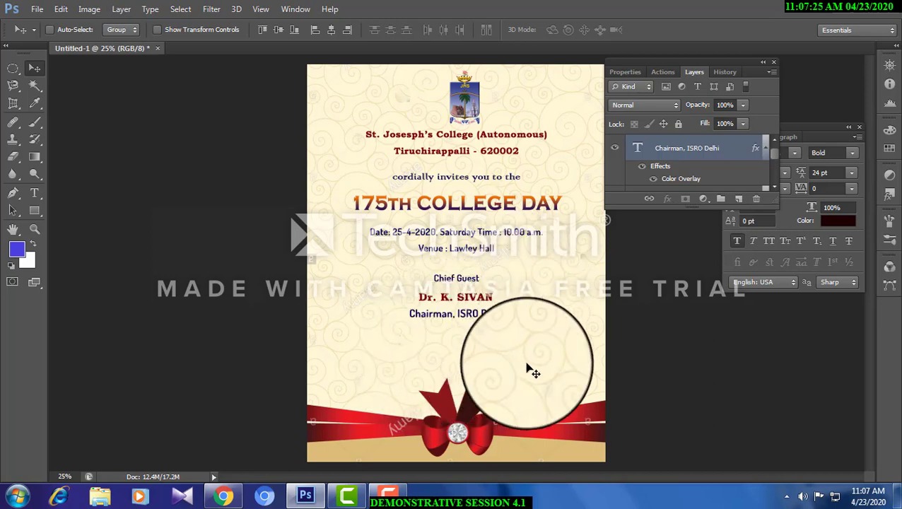
# Add a centred text line "All are invited!" in Monotype Corsiva, 23.53 pt, between the chief guest lines and the ribbon bow.
pyautogui.click(35, 195)
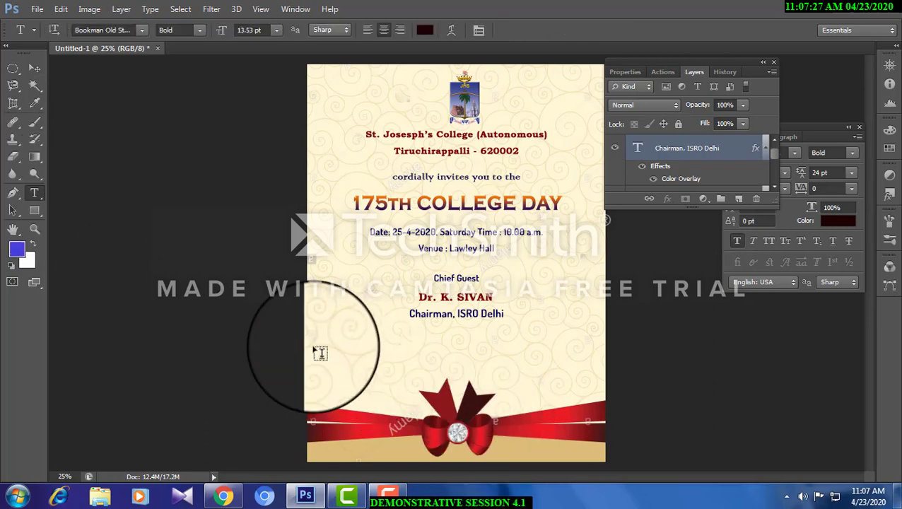
pyautogui.moveTo(316, 342); pyautogui.dragTo(585, 369)
pyautogui.click(131, 29)
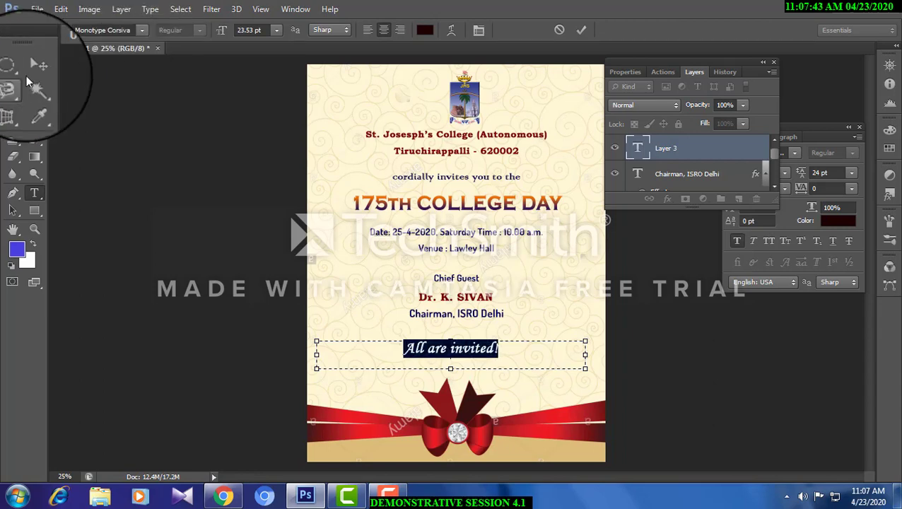
pyautogui.click(34, 68)
pyautogui.moveTo(497, 382); pyautogui.dragTo(483, 356)
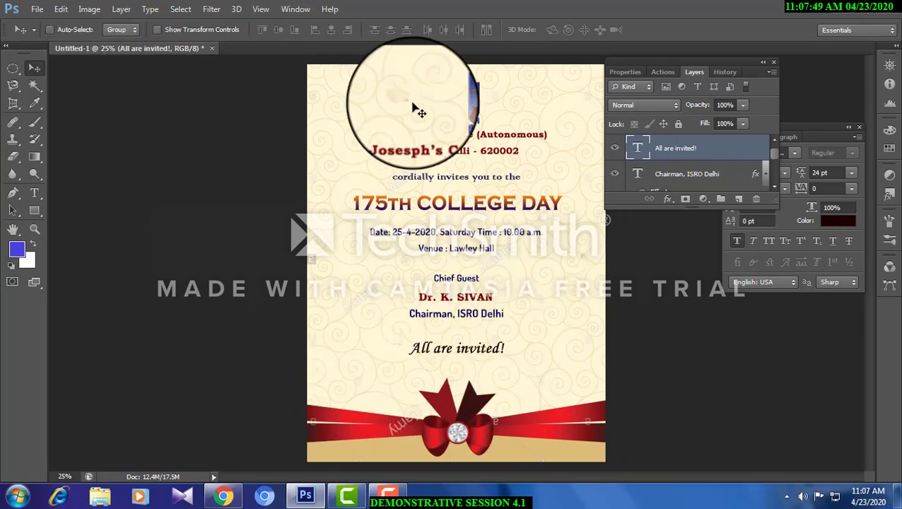
# Apply a dark red Color Overlay to the "All are invited!" text.
pyautogui.click(122, 10)
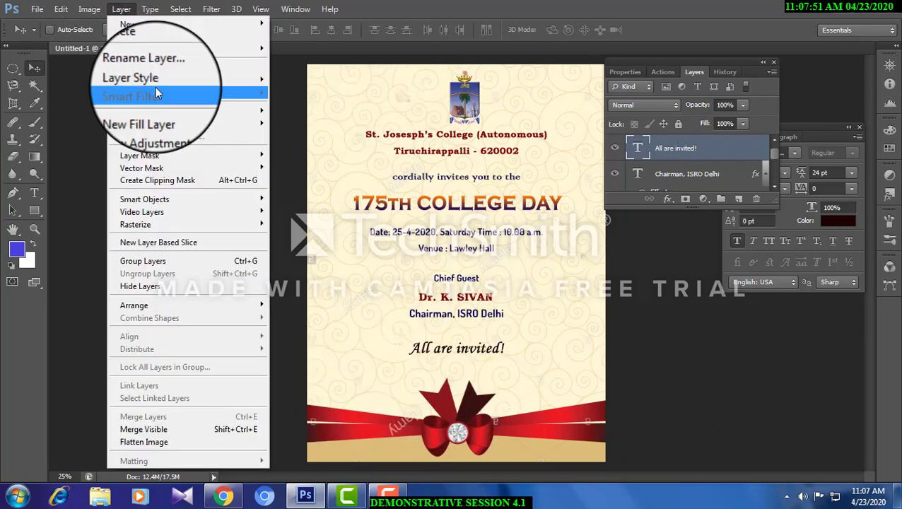
pyautogui.moveTo(149, 80)
pyautogui.click(319, 145)
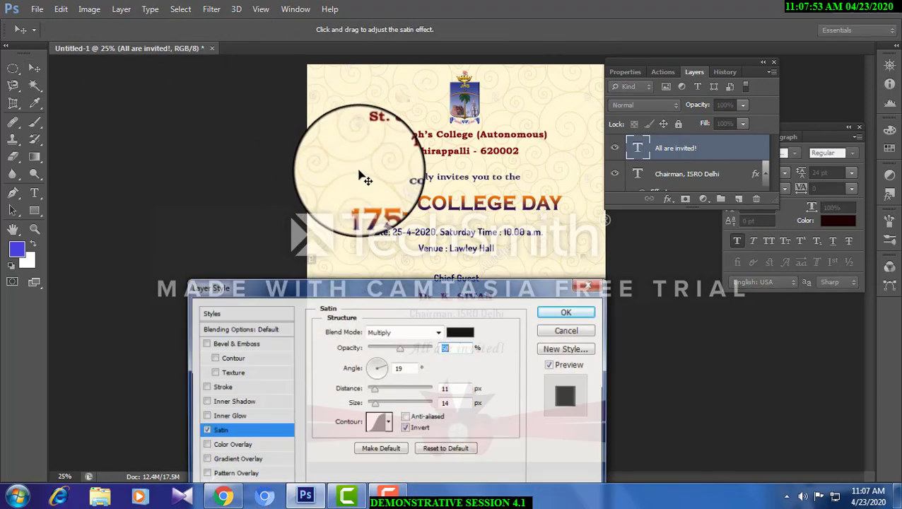
pyautogui.moveTo(421, 289); pyautogui.dragTo(577, 114)
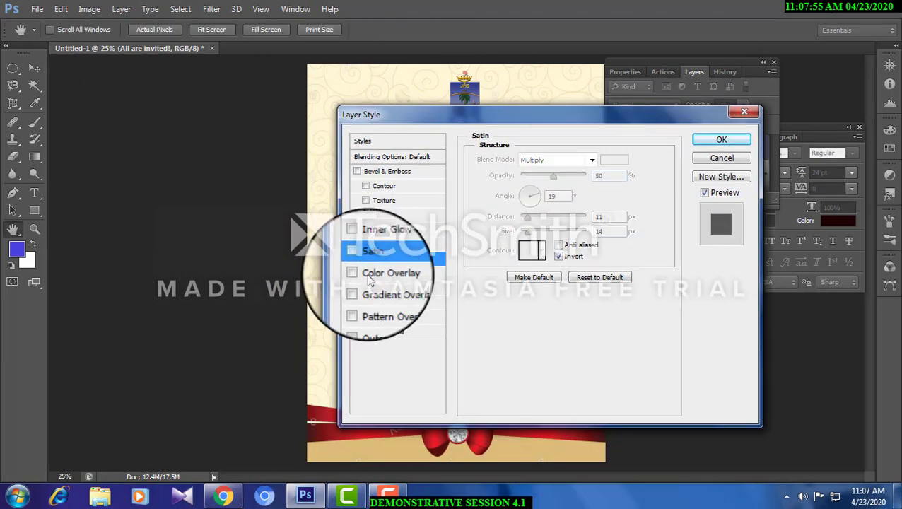
pyautogui.click(365, 274)
pyautogui.click(617, 161)
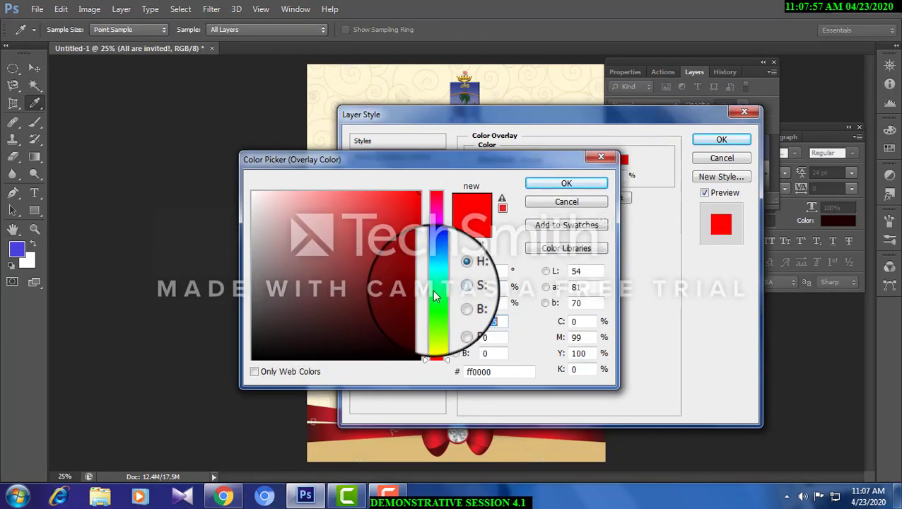
pyautogui.click(415, 289)
pyautogui.click(573, 185)
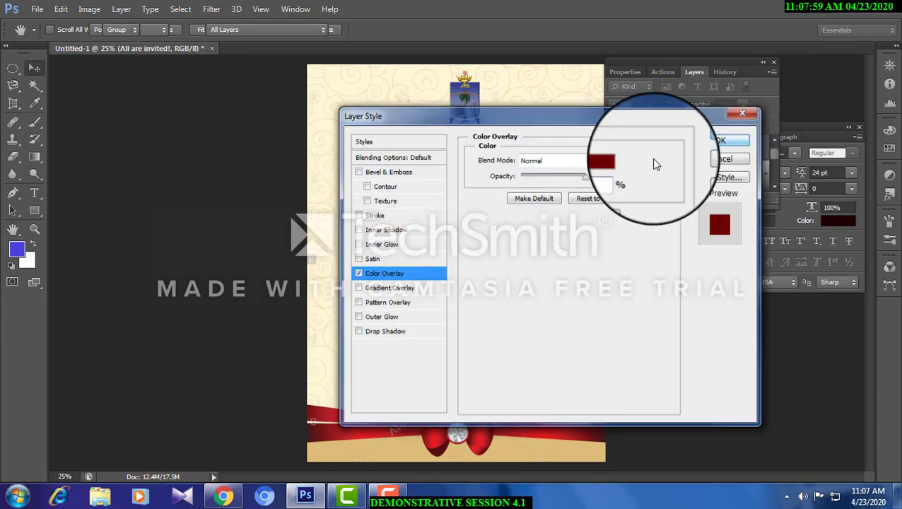
pyautogui.click(717, 135)
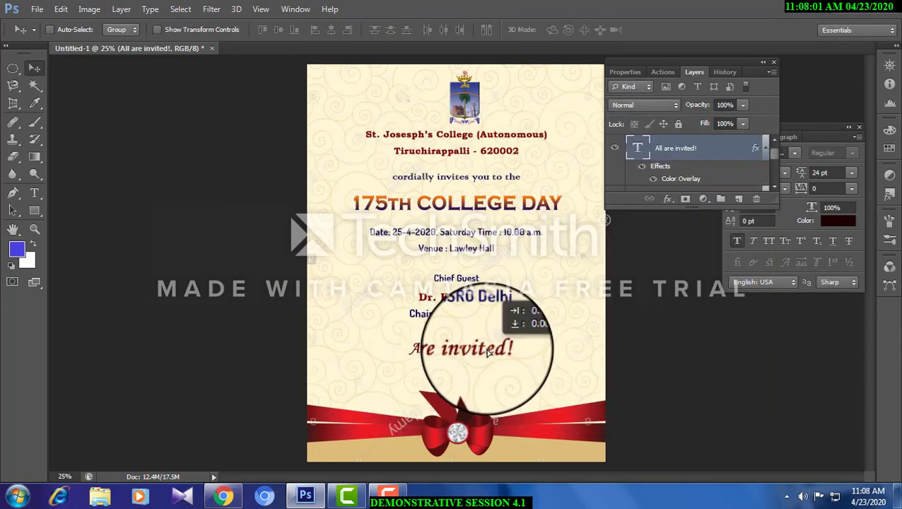
# Switch to Chrome and search Google Images for "flower boquet".
pyautogui.click(222, 496)
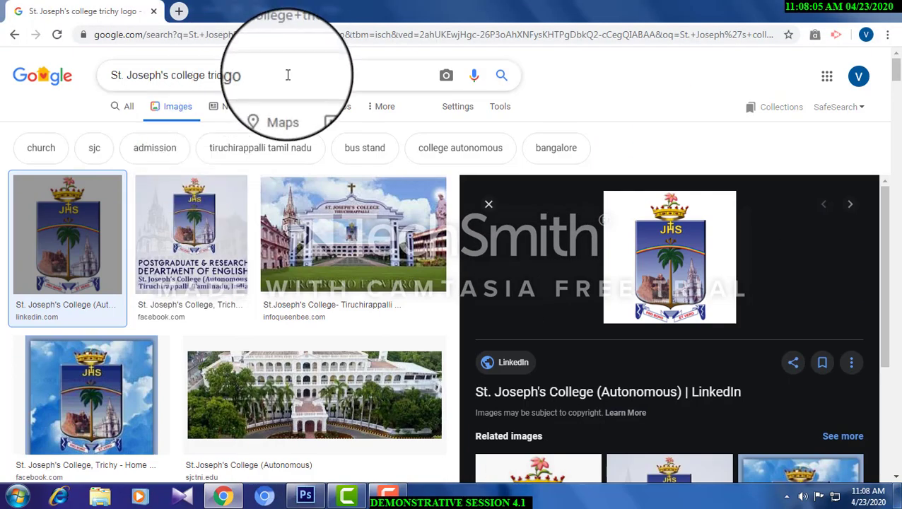
pyautogui.moveTo(287, 73); pyautogui.dragTo(34, 73)
pyautogui.write('f')
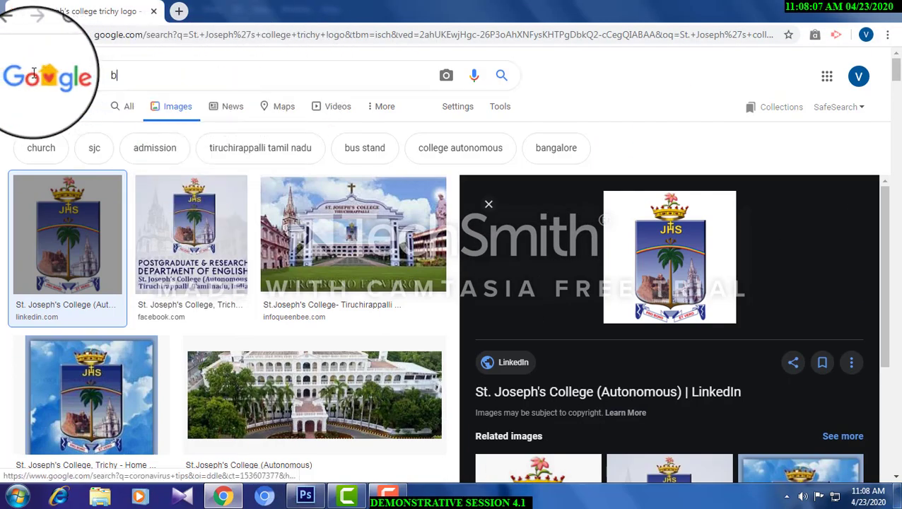
pyautogui.write('lower boquet')
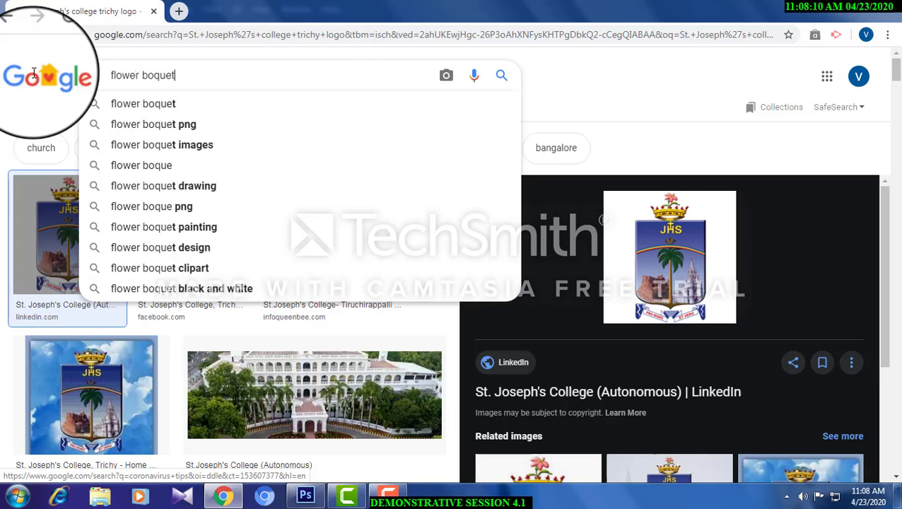
pyautogui.press('Return')
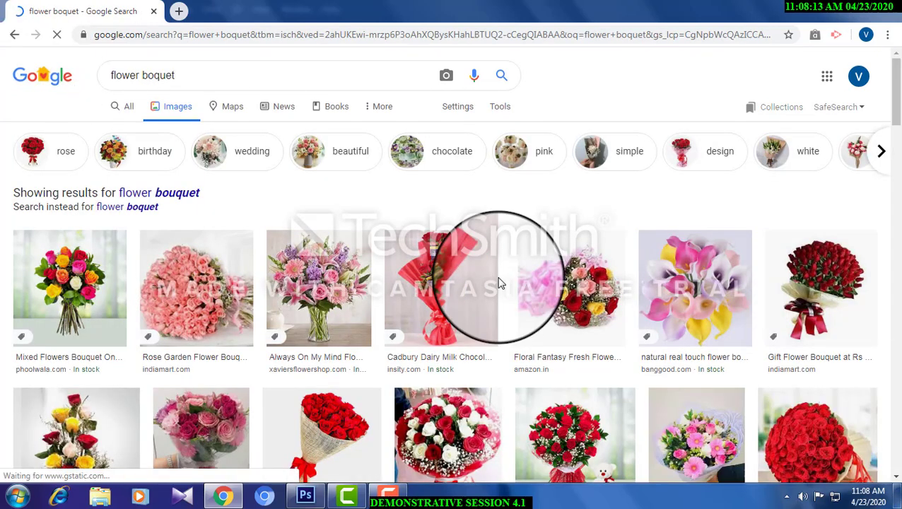
# Browse the flower bouquet images and open the preview of the pink rose bouquet on a white background from 123RF.
pyautogui.scroll(-5, 488, 301)
pyautogui.scroll(-5, 509, 293)
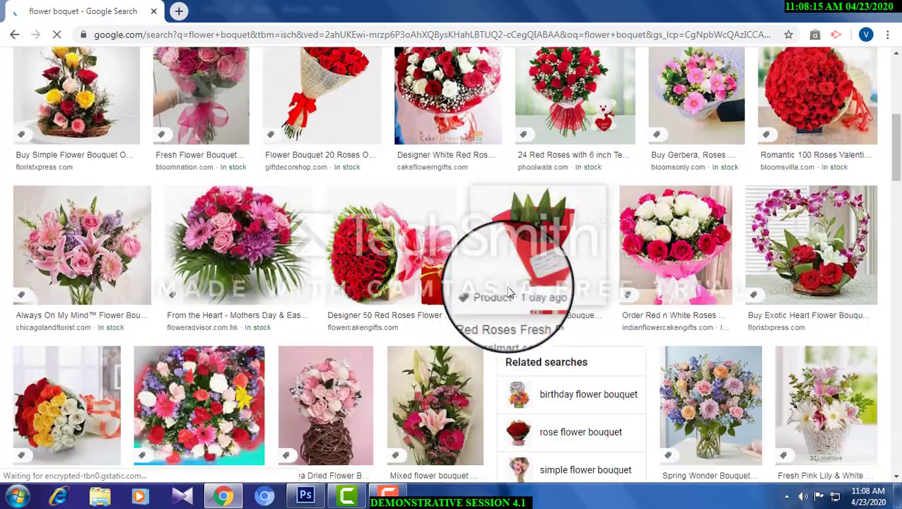
pyautogui.scroll(-2, 508, 293)
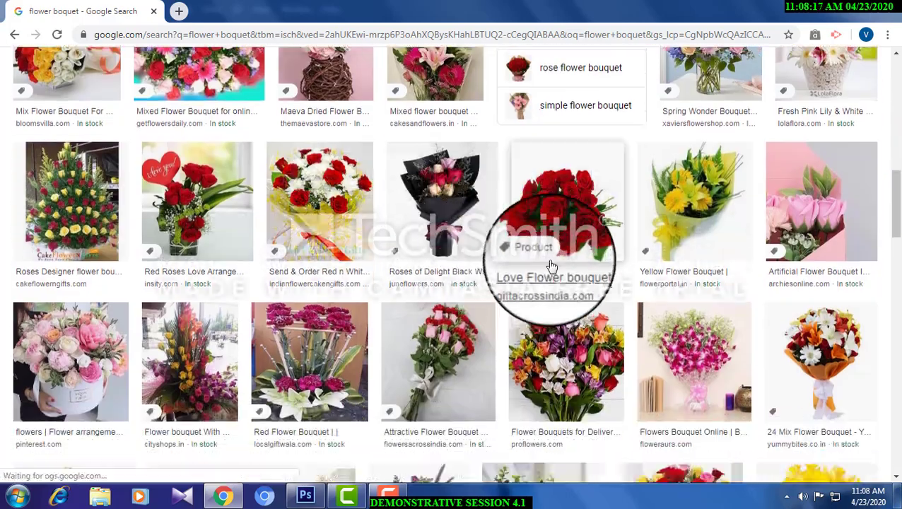
pyautogui.scroll(-2, 551, 251)
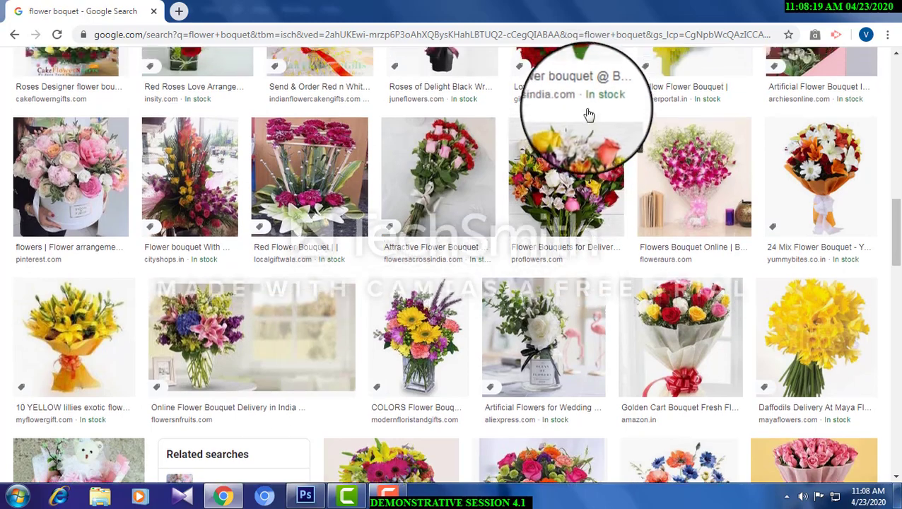
pyautogui.scroll(2, 576, 116)
pyautogui.scroll(-7, 587, 116)
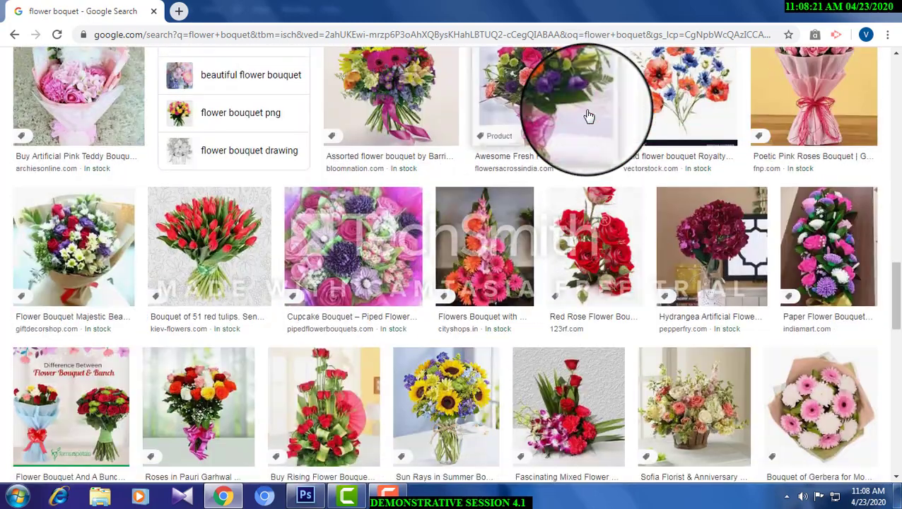
pyautogui.scroll(-14, 589, 115)
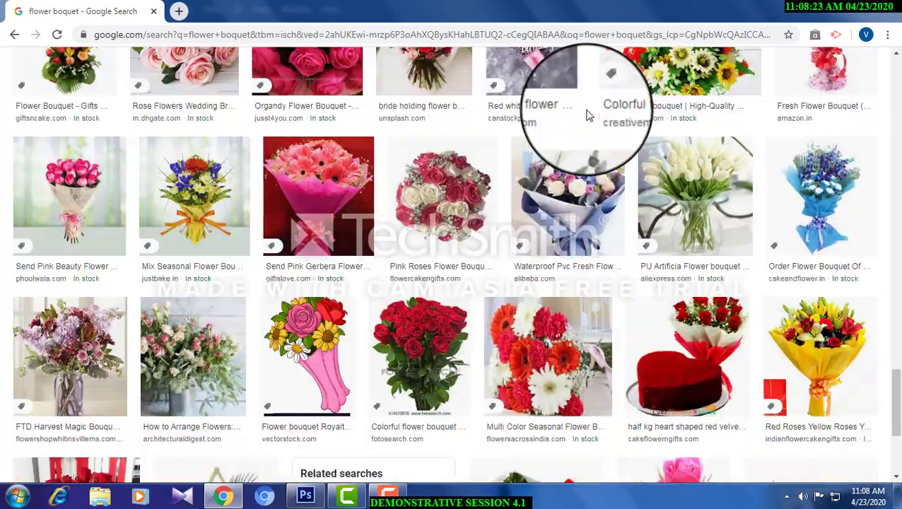
pyautogui.scroll(-3, 586, 115)
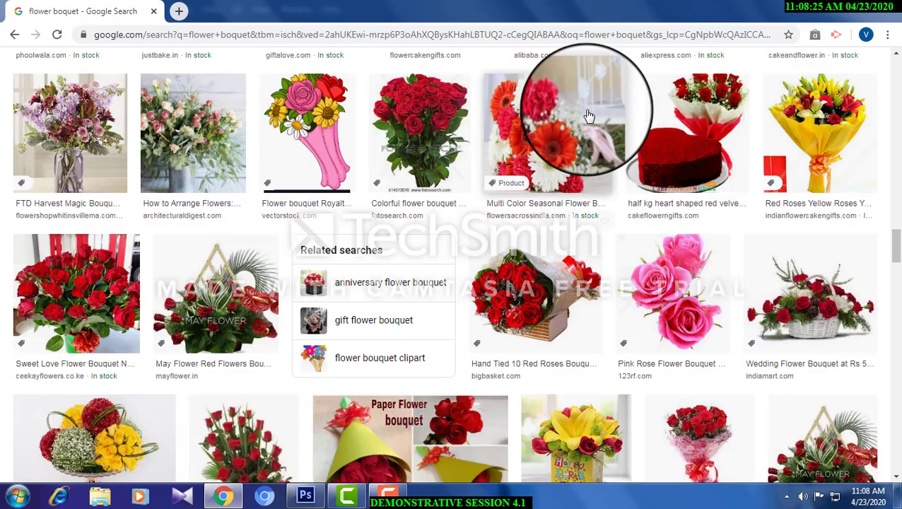
pyautogui.scroll(-2, 589, 116)
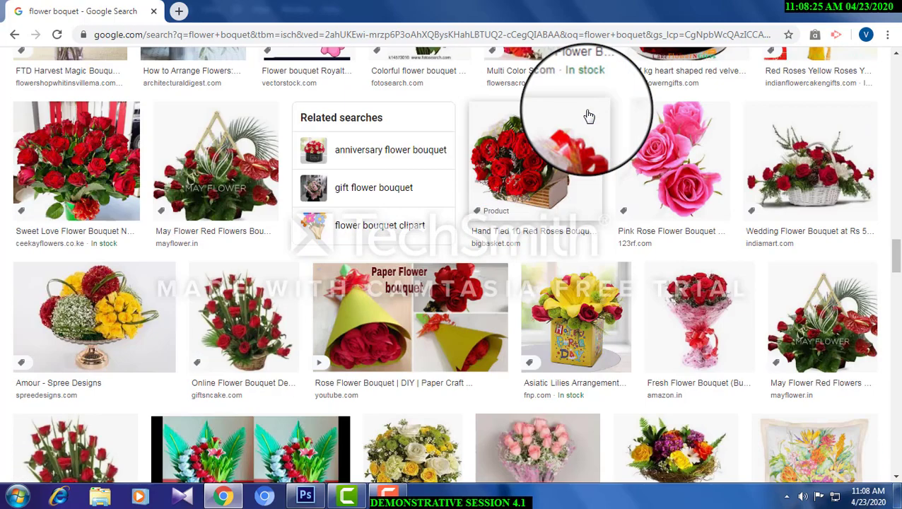
pyautogui.click(677, 161)
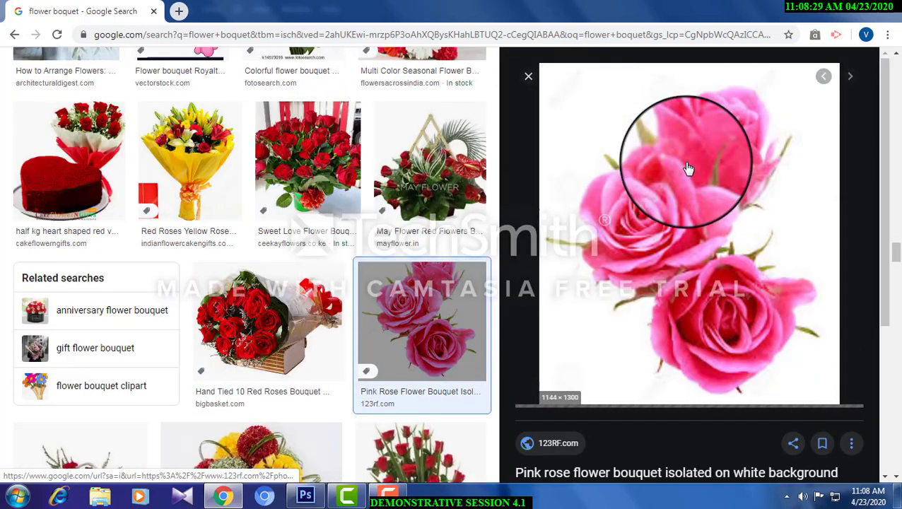
pyautogui.scroll(-2, 688, 168)
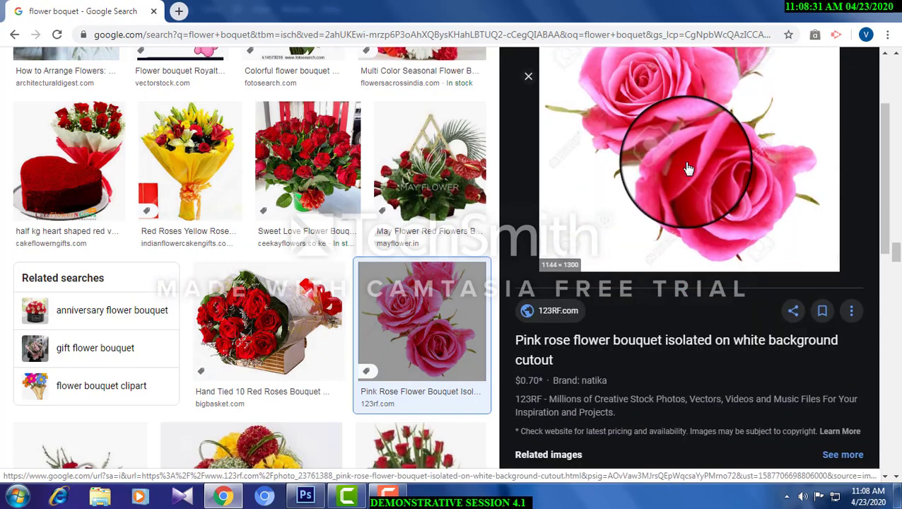
# Copy the pink rose bouquet image, switch to Photoshop and paste it into the invitation document.
pyautogui.scroll(2, 688, 169)
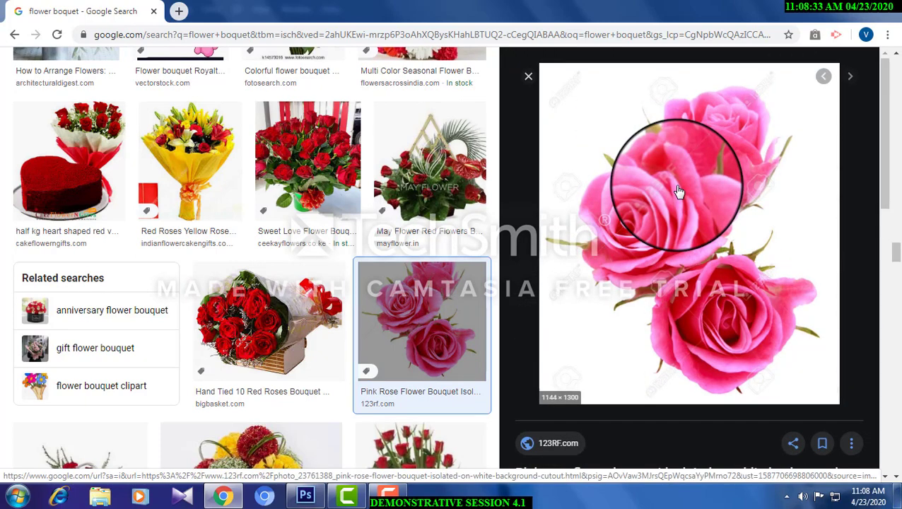
pyautogui.rightClick(683, 186)
pyautogui.click(717, 318)
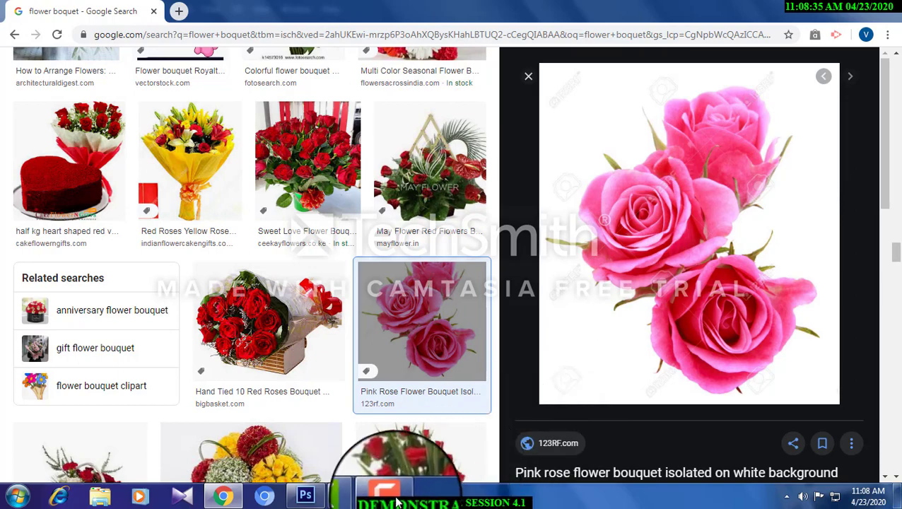
pyautogui.click(309, 497)
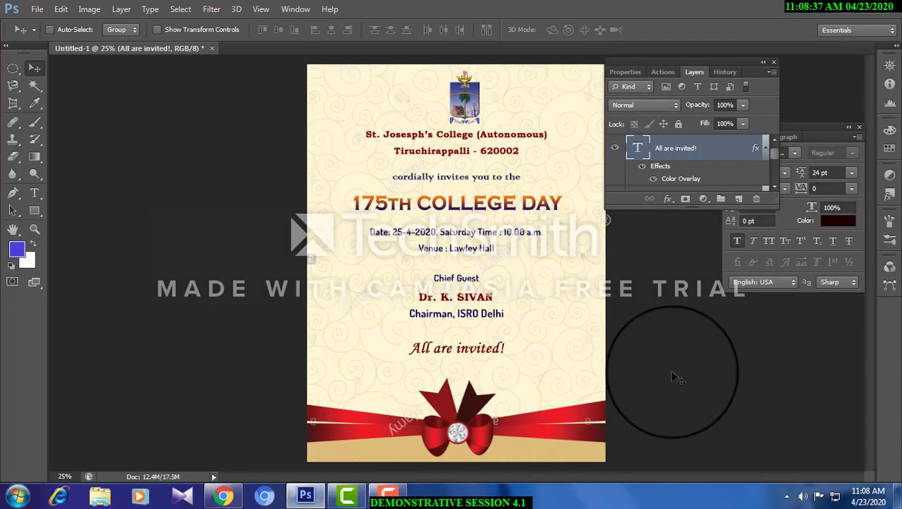
pyautogui.hotkey('ctrl', 'v')
# Remove the white background of the pasted rose image with the Magic Wand and clear the selection.
pyautogui.click(34, 85)
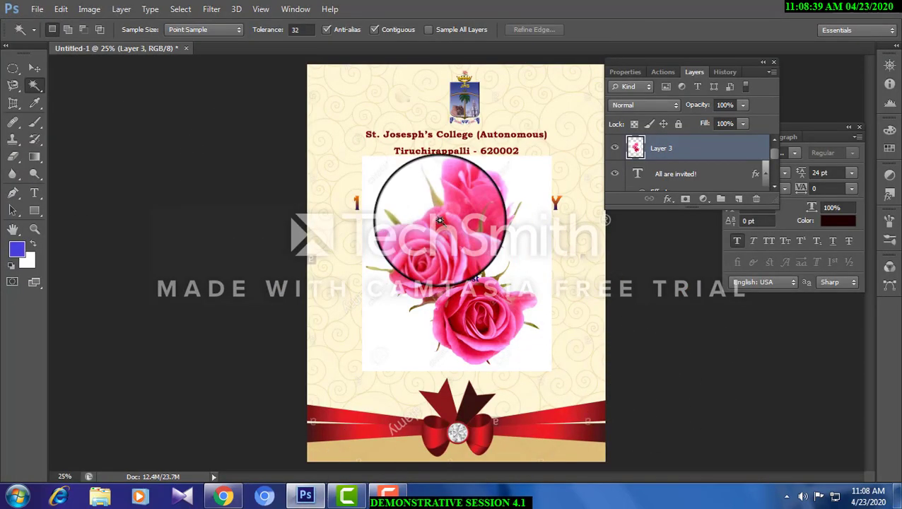
pyautogui.click(429, 200)
pyautogui.press('Delete')
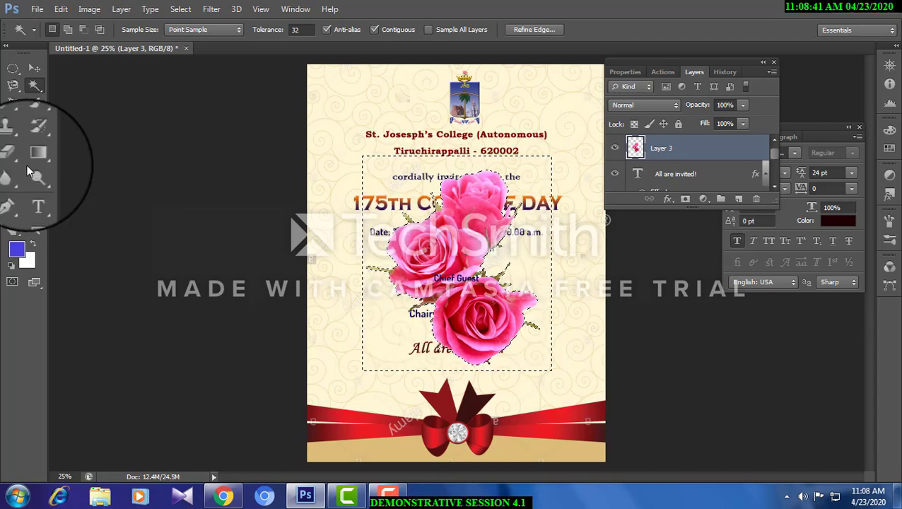
pyautogui.click(13, 68)
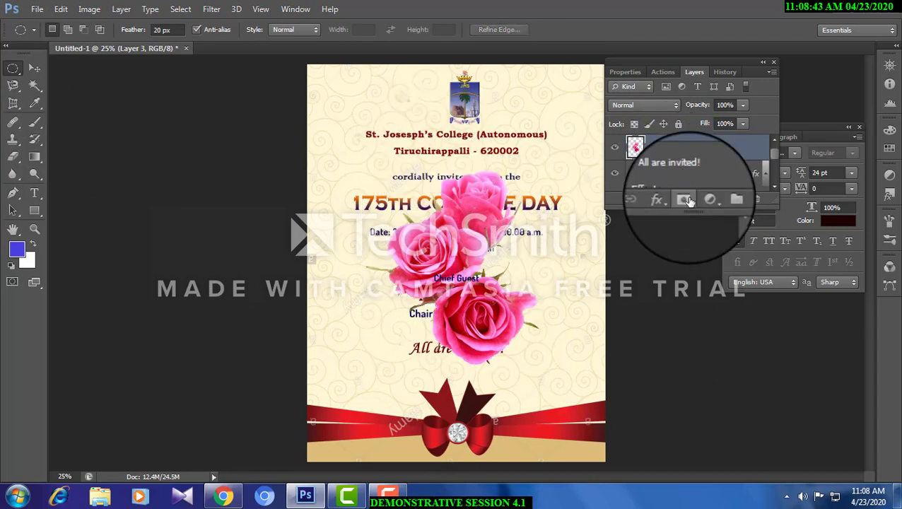
# Scale the roses down to a small cluster, place it at the card's left edge above the ribbon, and duplicate it.
pyautogui.hotkey('ctrl', 't')
pyautogui.moveTo(541, 171); pyautogui.dragTo(388, 343)
pyautogui.press('Return')
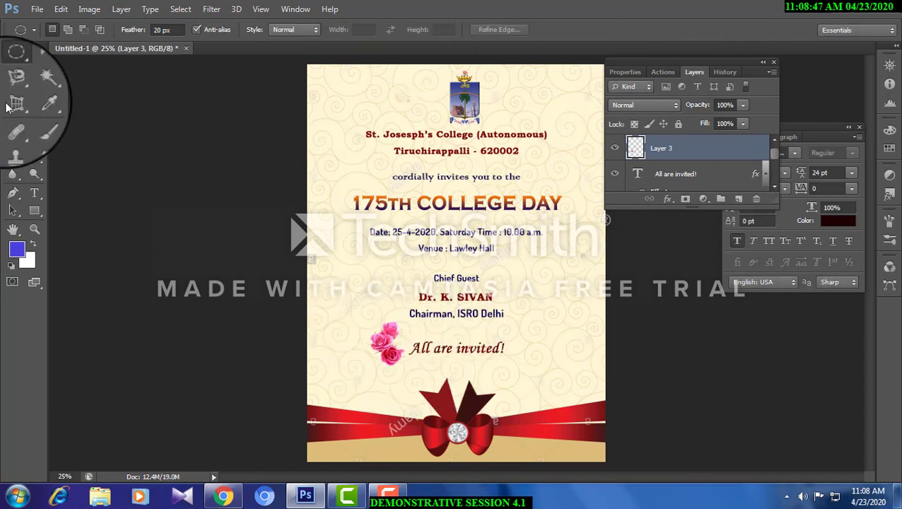
pyautogui.click(34, 69)
pyautogui.moveTo(385, 341); pyautogui.dragTo(391, 382)
# Flip the duplicated roses horizontally and move them to the card's right edge above the ribbon.
pyautogui.click(66, 11)
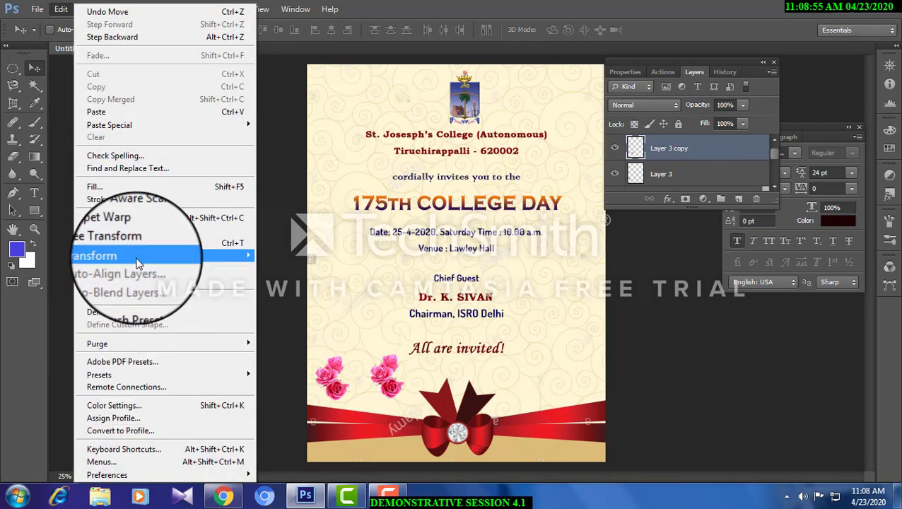
pyautogui.moveTo(106, 256)
pyautogui.click(318, 409)
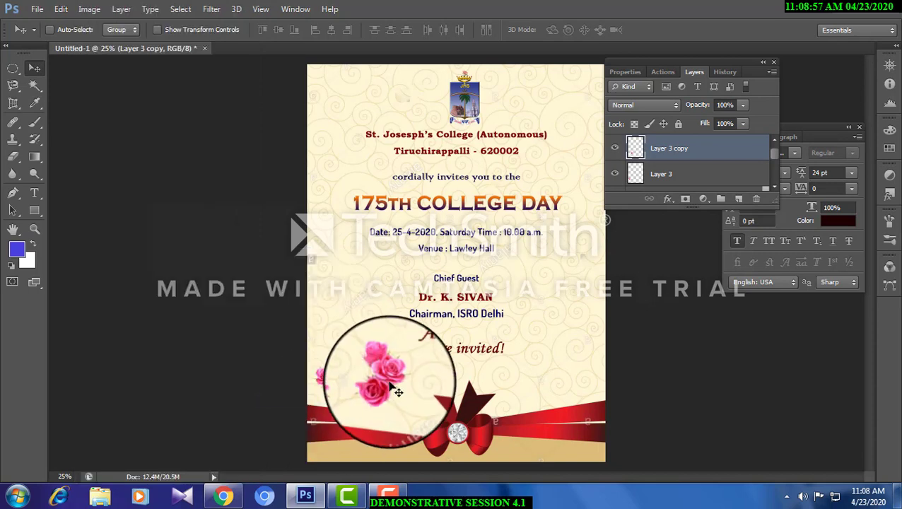
pyautogui.moveTo(396, 388); pyautogui.dragTo(595, 388)
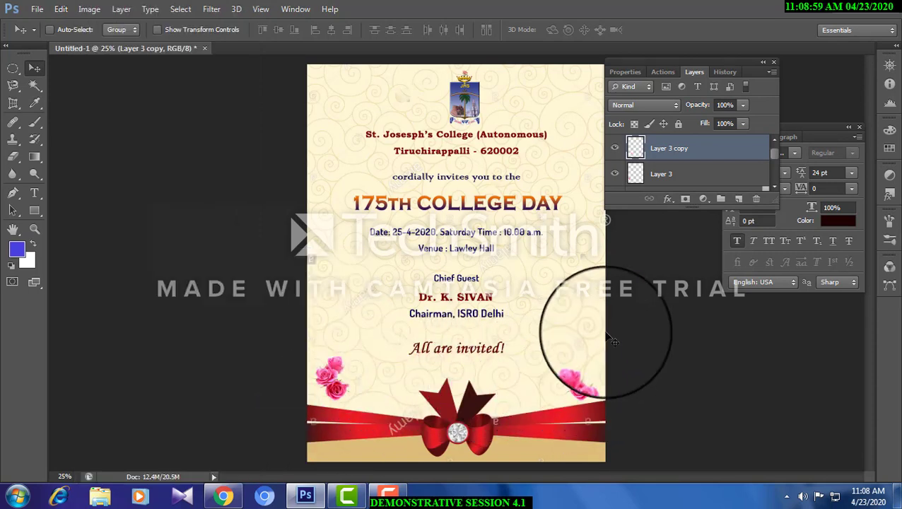
# Activate the Custom Shape tool and load the complete set of shapes (All) into the shape picker.
pyautogui.click(39, 212)
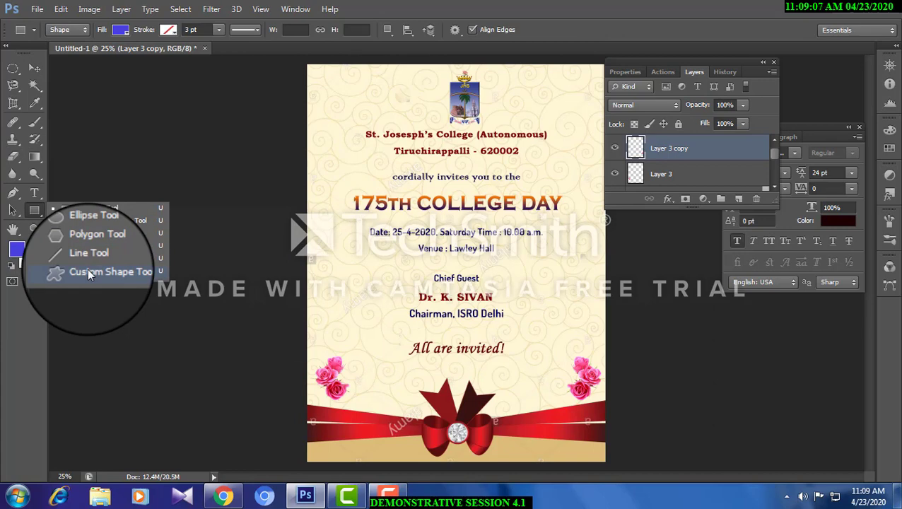
pyautogui.click(87, 271)
pyautogui.click(257, 31)
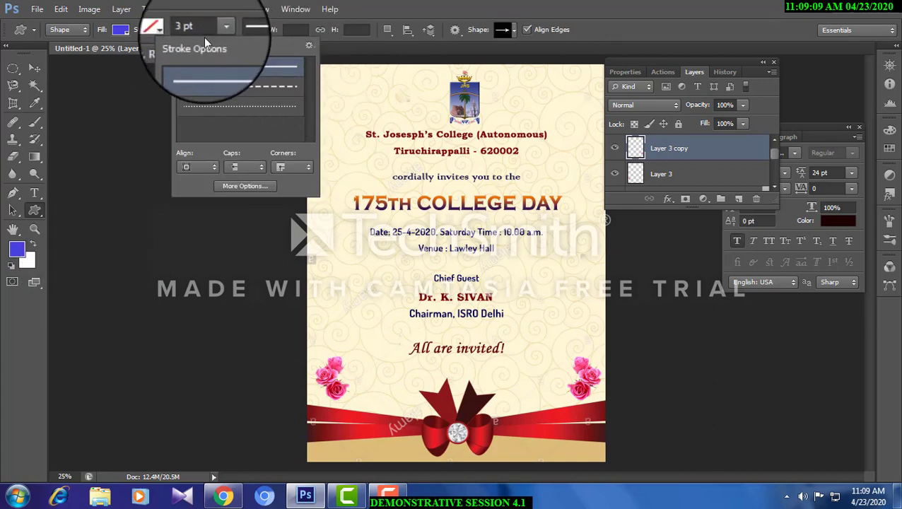
pyautogui.click(511, 30)
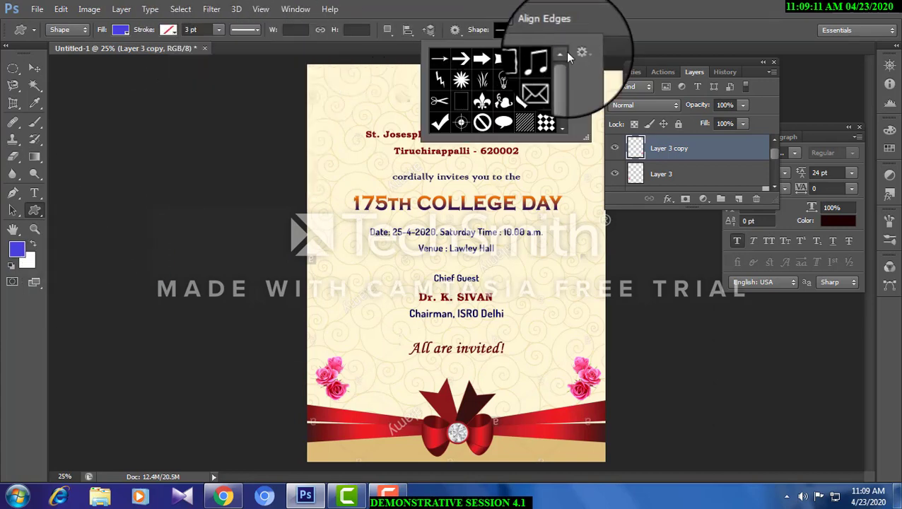
pyautogui.moveTo(565, 51)
pyautogui.mouseDown()
pyautogui.moveTo(563, 112)
pyautogui.moveTo(557, 68)
pyautogui.moveTo(564, 56)
pyautogui.mouseUp()
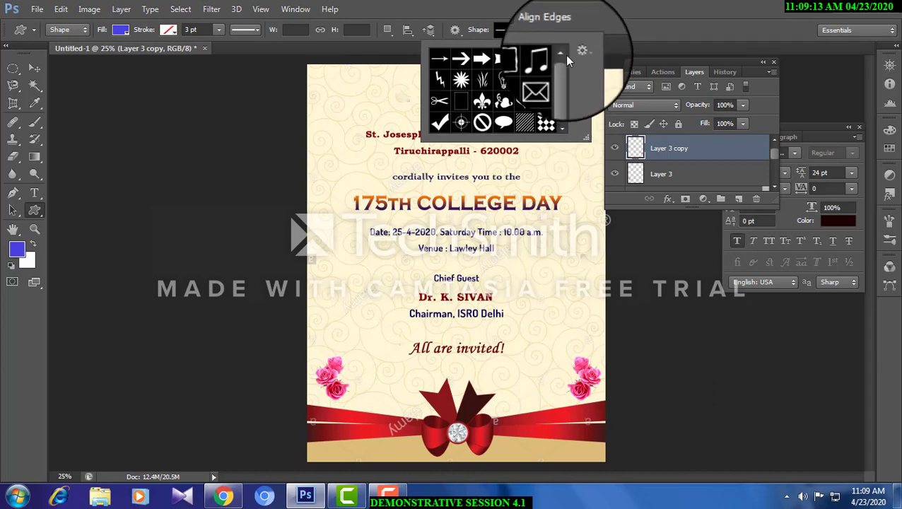
pyautogui.click(565, 47)
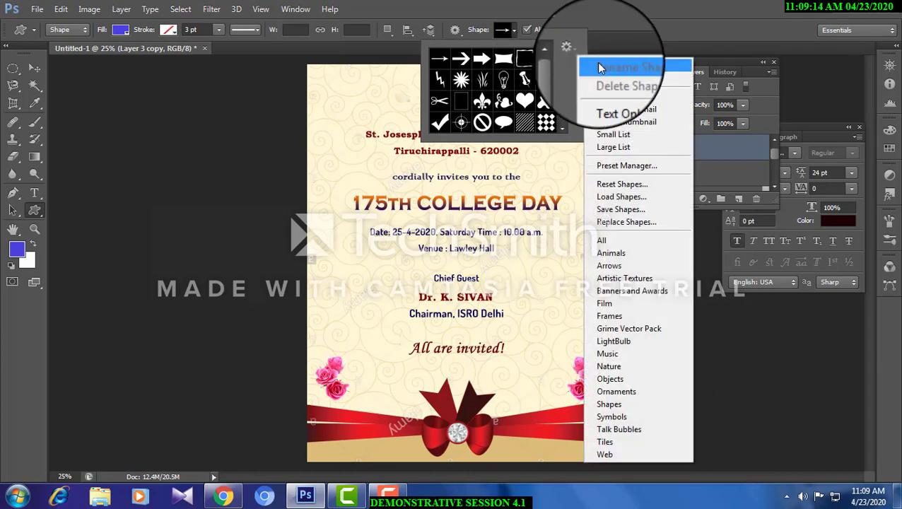
pyautogui.click(612, 239)
pyautogui.click(513, 195)
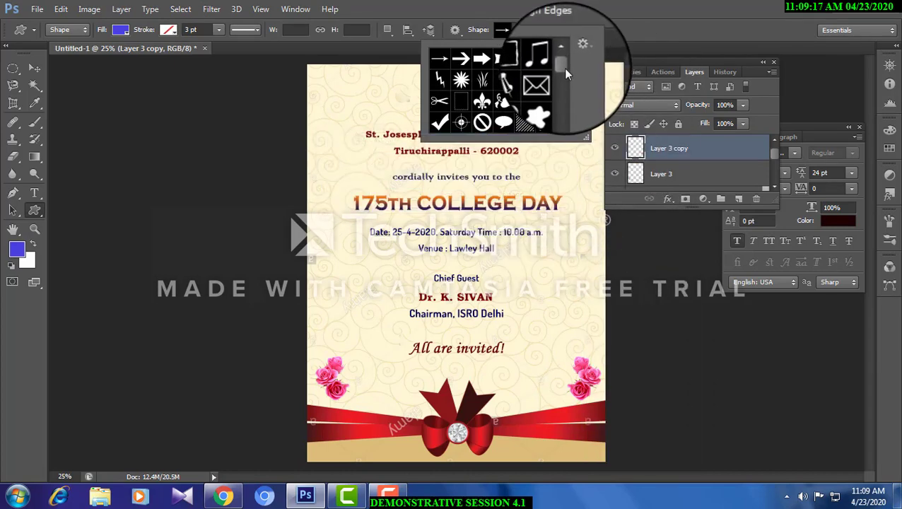
# Draw a leafy flower ornament about 372 × 382 px and position it to the right of the chief guest text.
pyautogui.moveTo(563, 67); pyautogui.dragTo(563, 92)
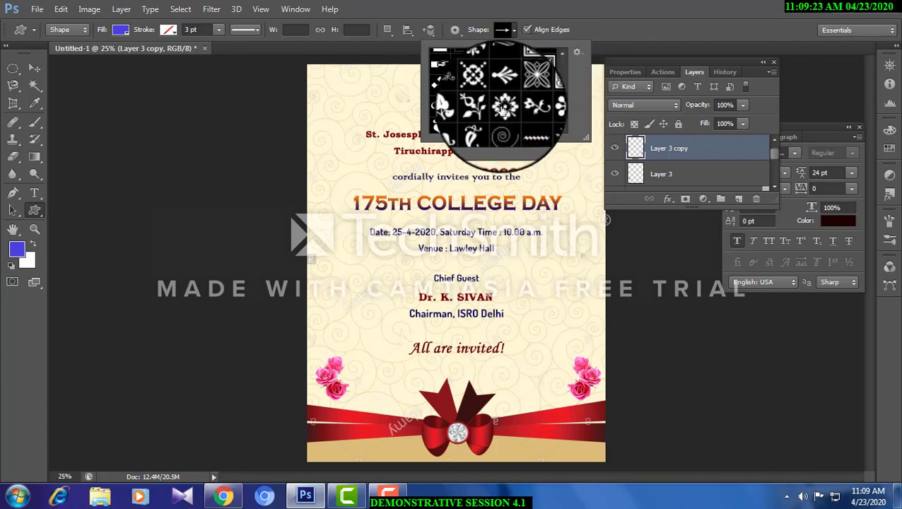
pyautogui.click(483, 107)
pyautogui.click(351, 275)
pyautogui.moveTo(350, 274); pyautogui.dragTo(393, 305)
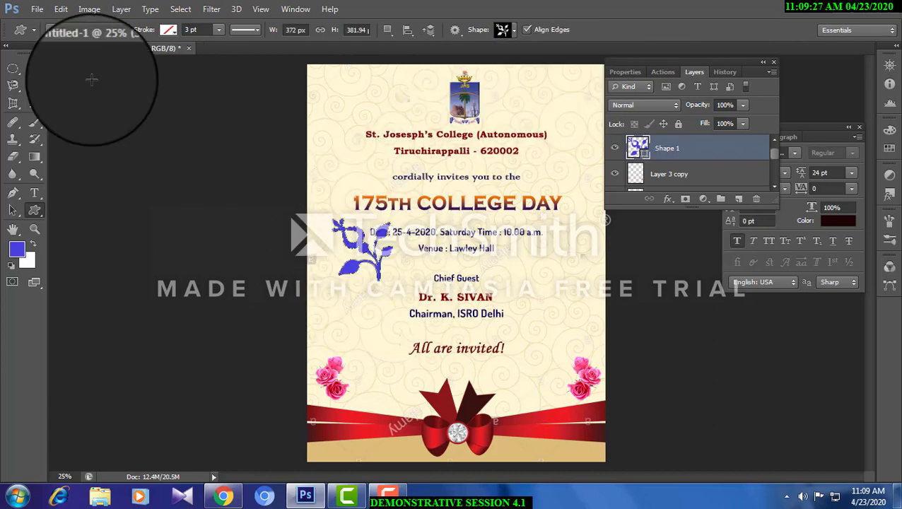
pyautogui.click(34, 68)
pyautogui.moveTo(463, 303); pyautogui.dragTo(563, 305)
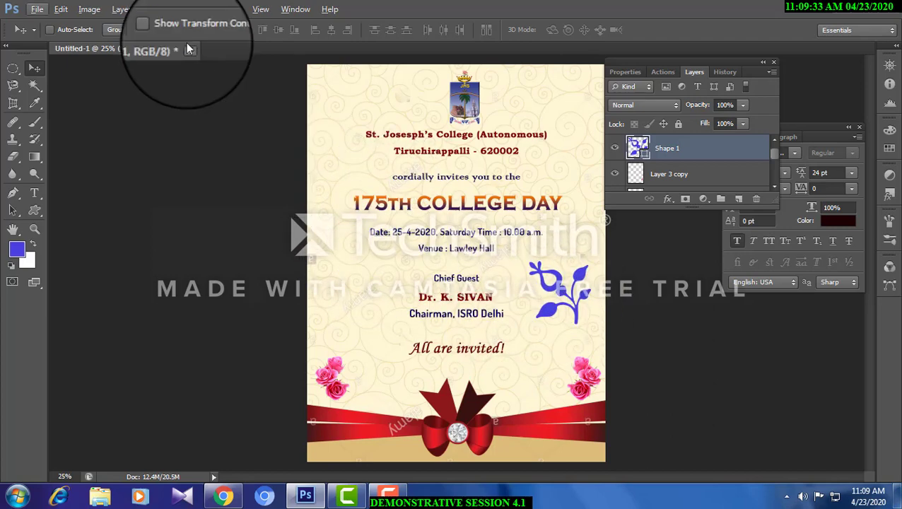
# Apply a dark red 7a0b0b Color Overlay to the flower ornament and lower its layer opacity to 42%.
pyautogui.click(121, 8)
pyautogui.moveTo(139, 80)
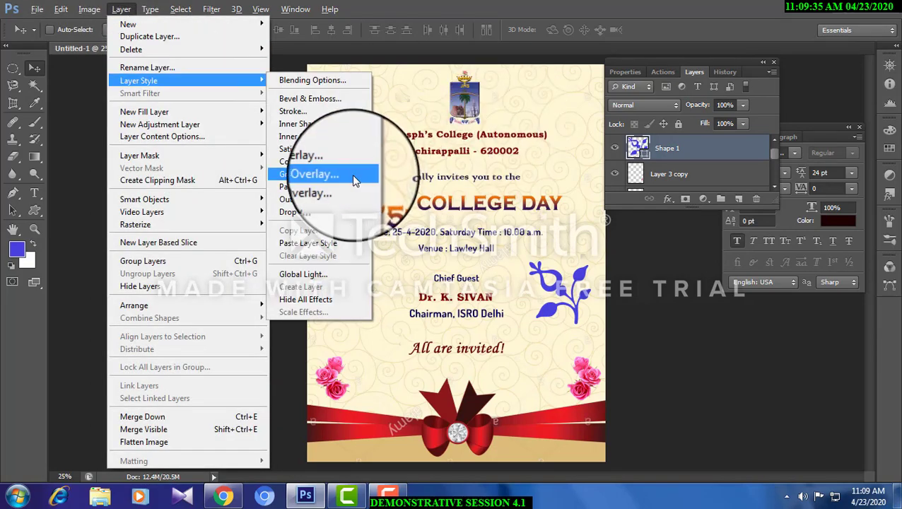
pyautogui.click(305, 162)
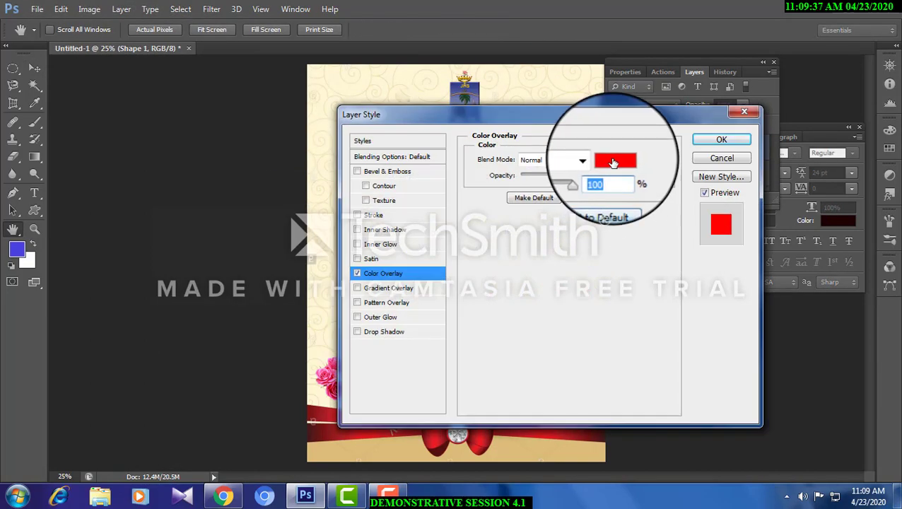
pyautogui.click(615, 157)
pyautogui.click(405, 280)
pyautogui.click(600, 185)
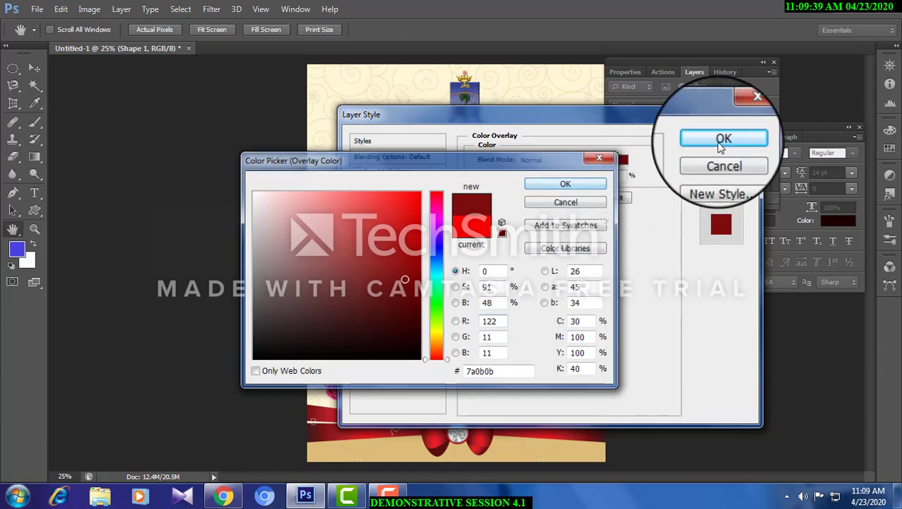
pyautogui.click(719, 140)
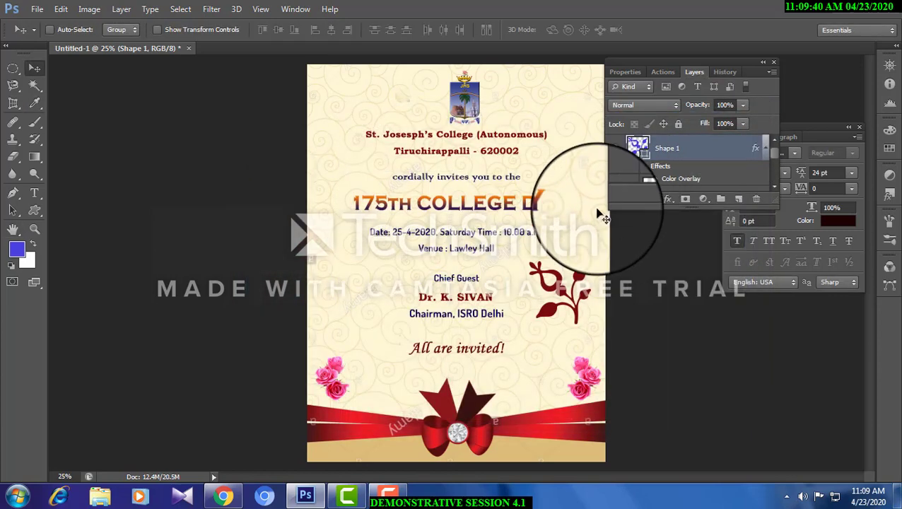
pyautogui.click(741, 106)
pyautogui.moveTo(740, 114); pyautogui.dragTo(704, 124)
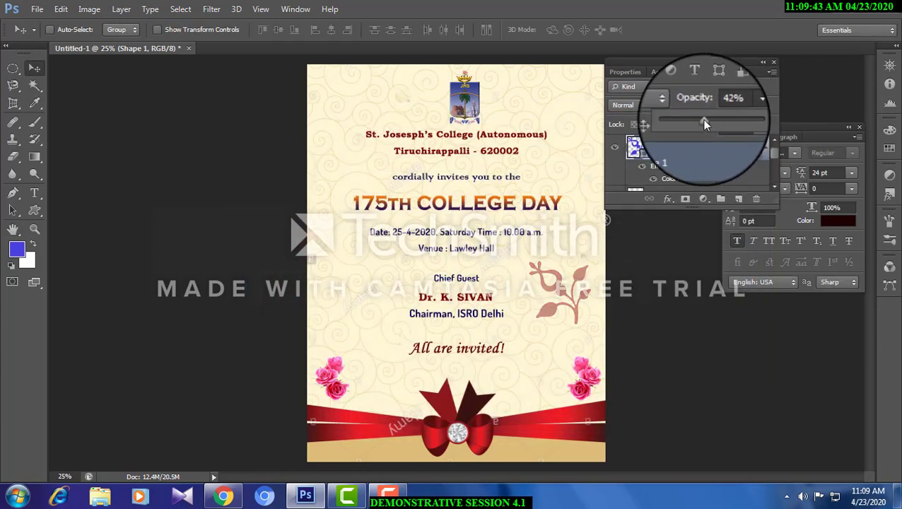
# Duplicate the flower ornament layer, flip the copy horizontally and place it to the left of the chief guest text.
pyautogui.click(122, 8)
pyautogui.click(134, 36)
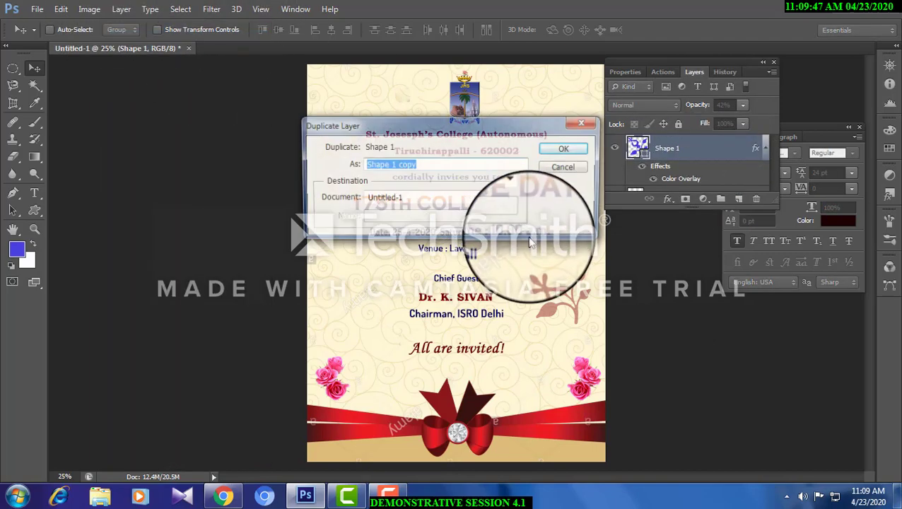
pyautogui.click(551, 151)
pyautogui.click(61, 9)
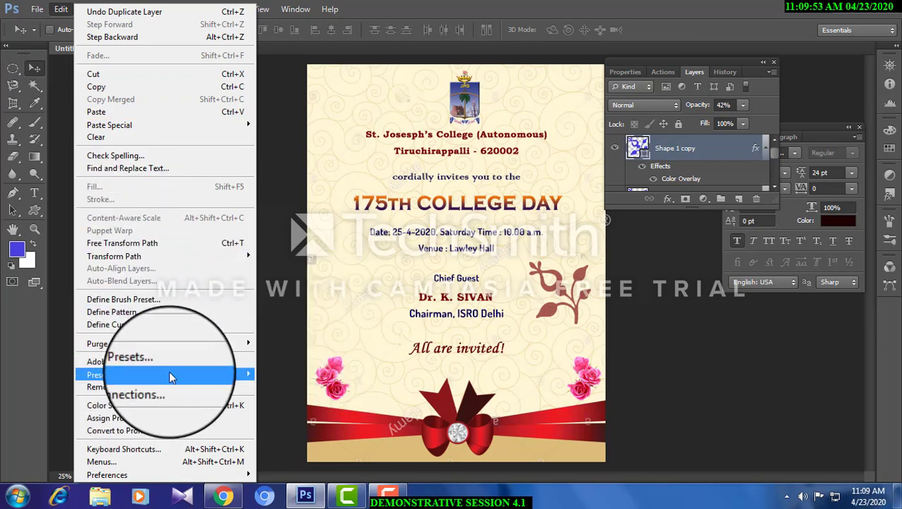
pyautogui.moveTo(178, 257)
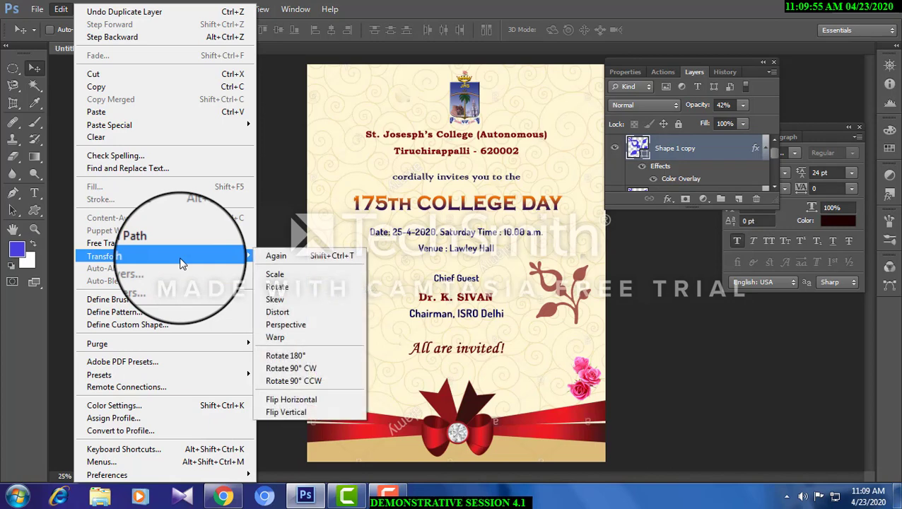
pyautogui.click(289, 395)
pyautogui.moveTo(467, 302); pyautogui.dragTo(343, 291)
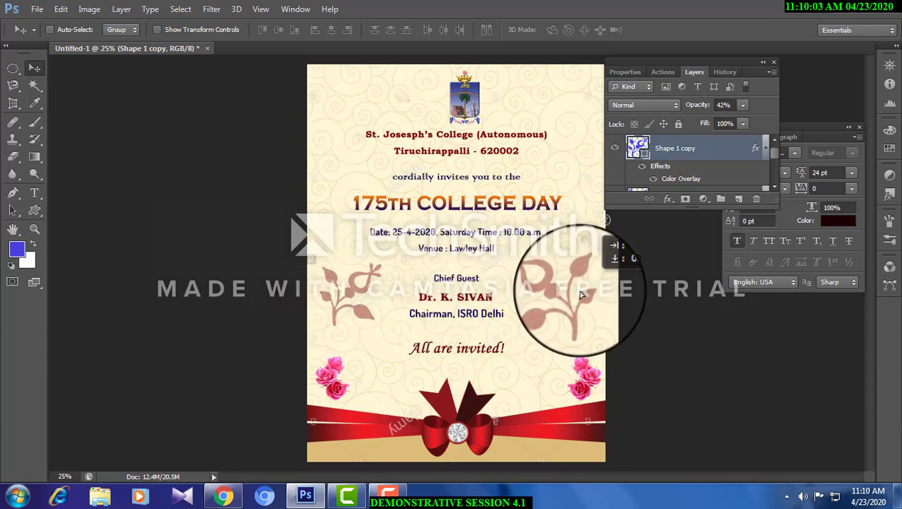
pyautogui.moveTo(580, 294); pyautogui.dragTo(579, 295)
# Reduce the opacity of the left flower ornament to 27% and of the right one to 25%.
pyautogui.click(742, 104)
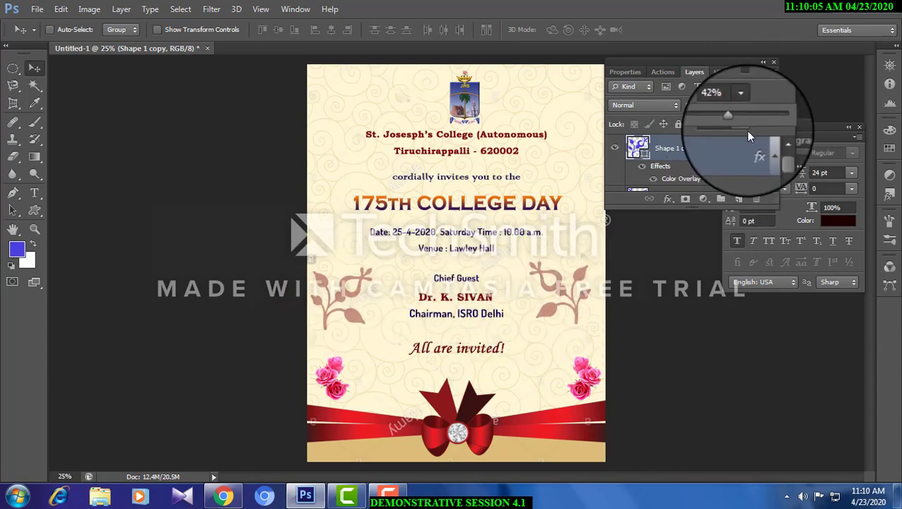
pyautogui.moveTo(731, 122); pyautogui.dragTo(722, 119)
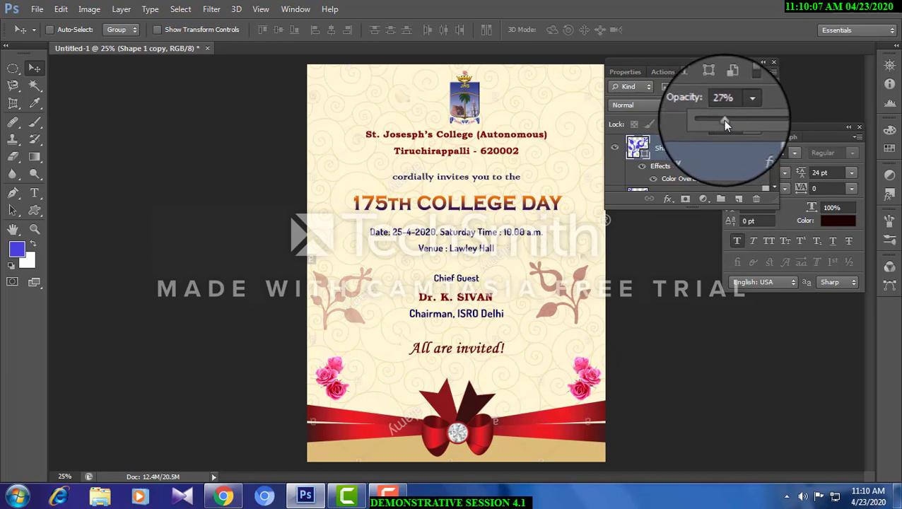
pyautogui.rightClick(565, 284)
pyautogui.click(586, 291)
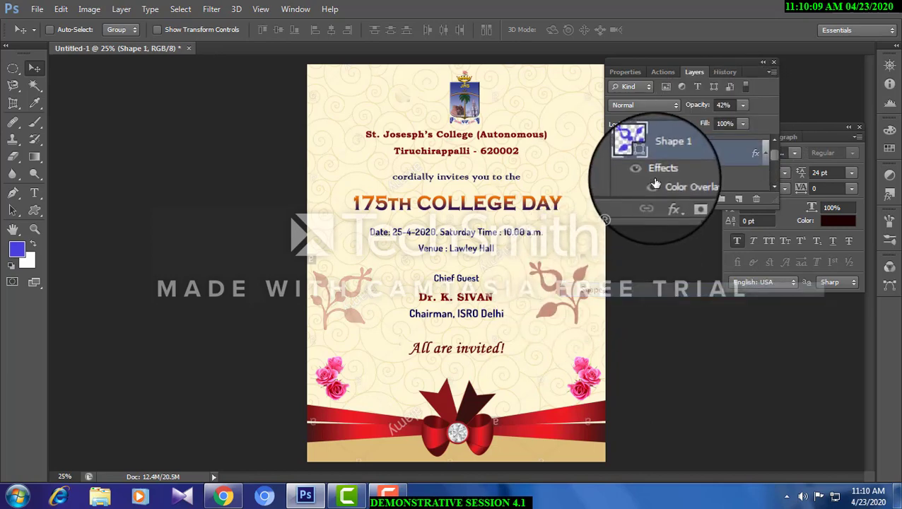
pyautogui.click(744, 104)
pyautogui.moveTo(731, 119); pyautogui.dragTo(721, 119)
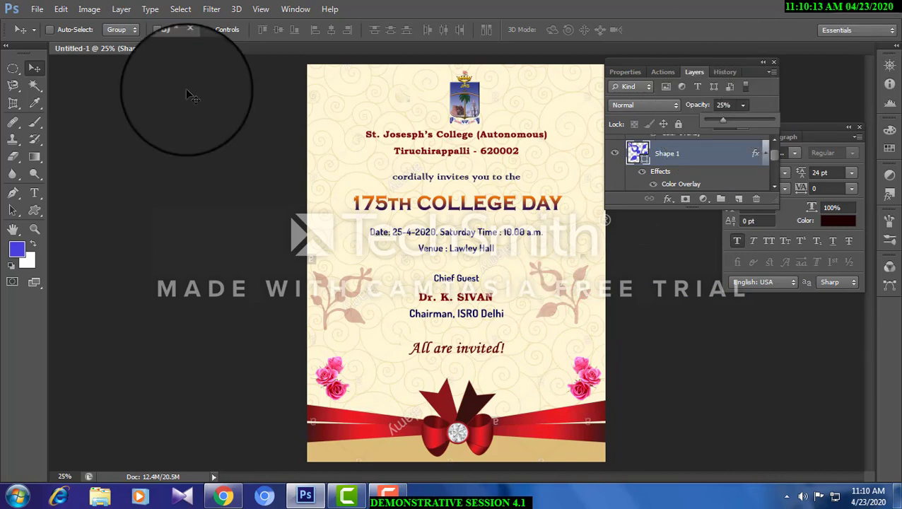
# Save a copy of the finished card to the Desktop as a JPEG named Invitation at quality 12.
pyautogui.click(37, 9)
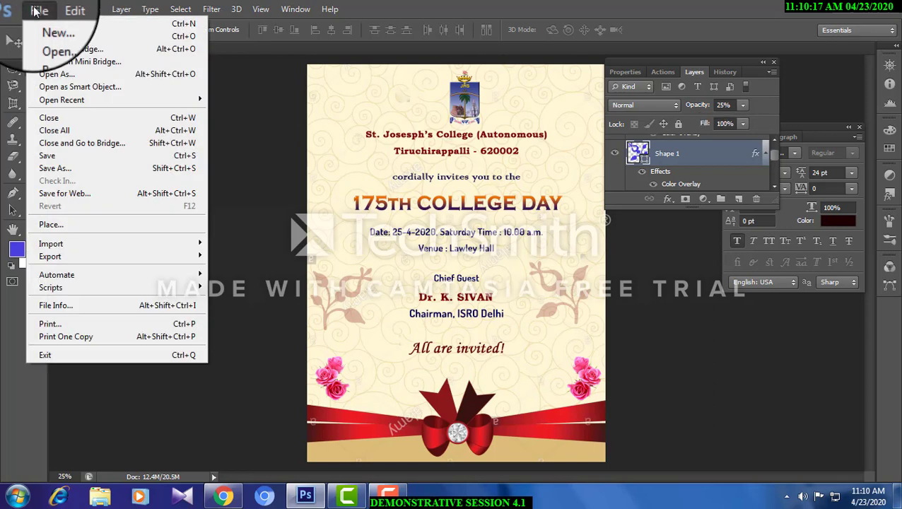
pyautogui.click(60, 162)
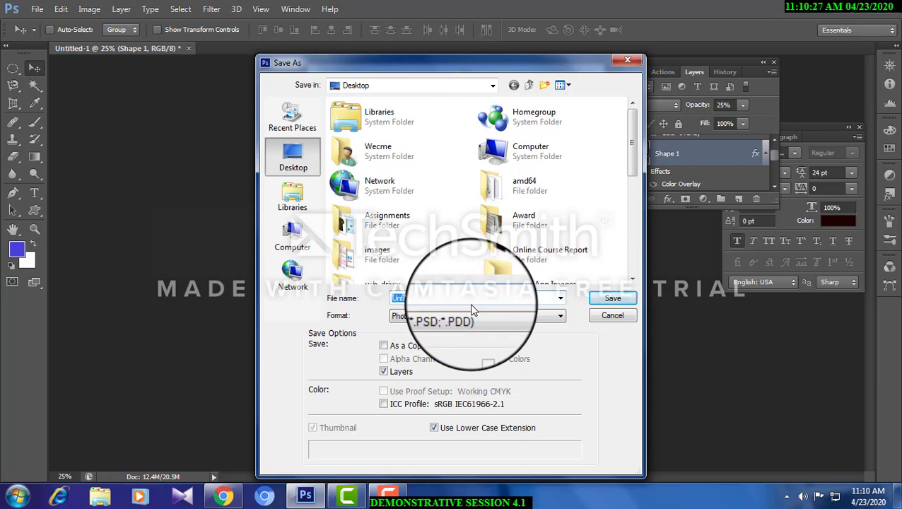
pyautogui.click(452, 316)
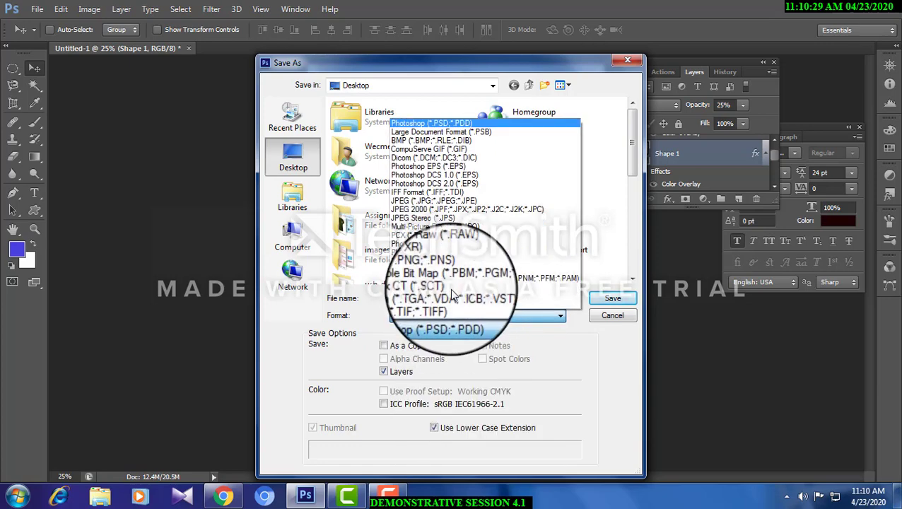
pyautogui.click(452, 201)
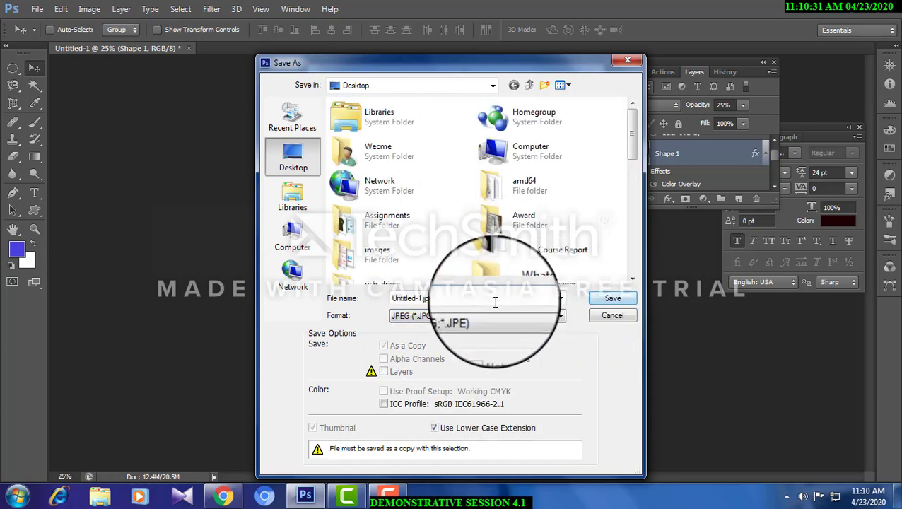
pyautogui.write('invi')
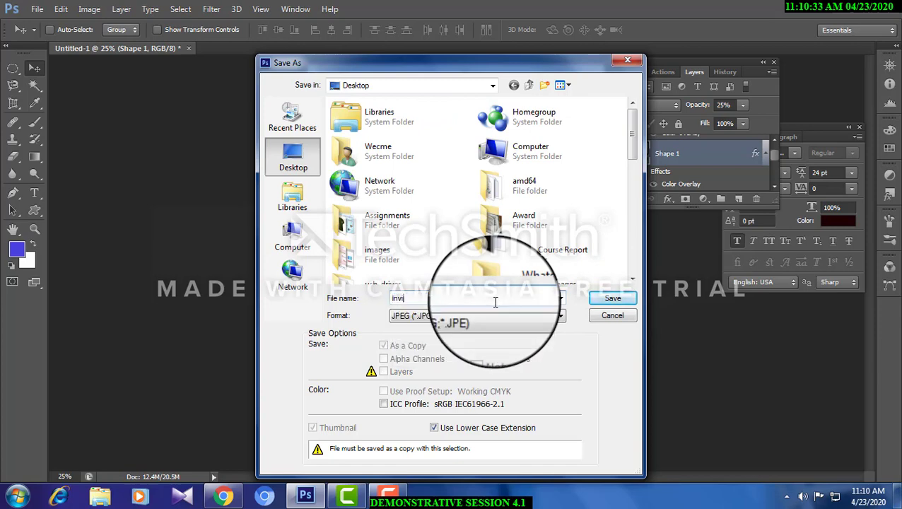
pyautogui.write('tation')
pyautogui.press('Return')
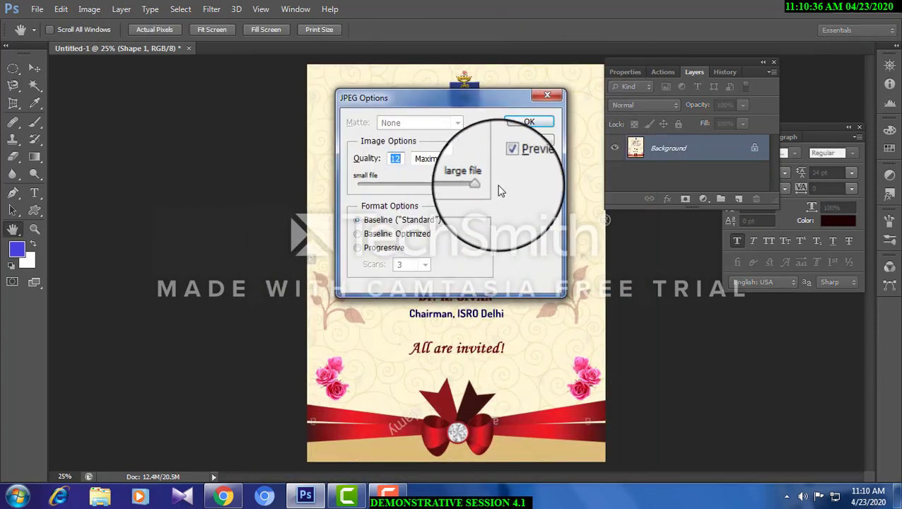
pyautogui.click(529, 122)
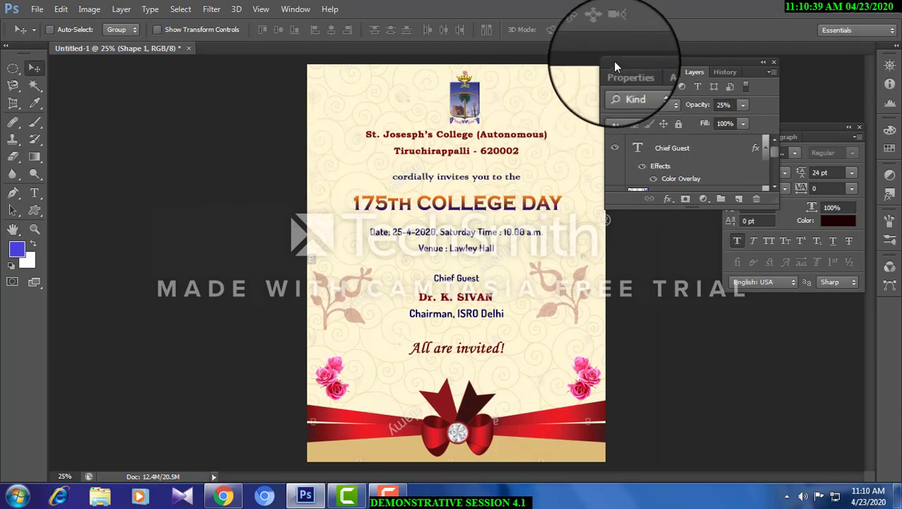
# Create a new blank RGB document 18 inches wide and 12 inches high at 300 pixels per inch with a white background.
pyautogui.moveTo(612, 61); pyautogui.dragTo(658, 64)
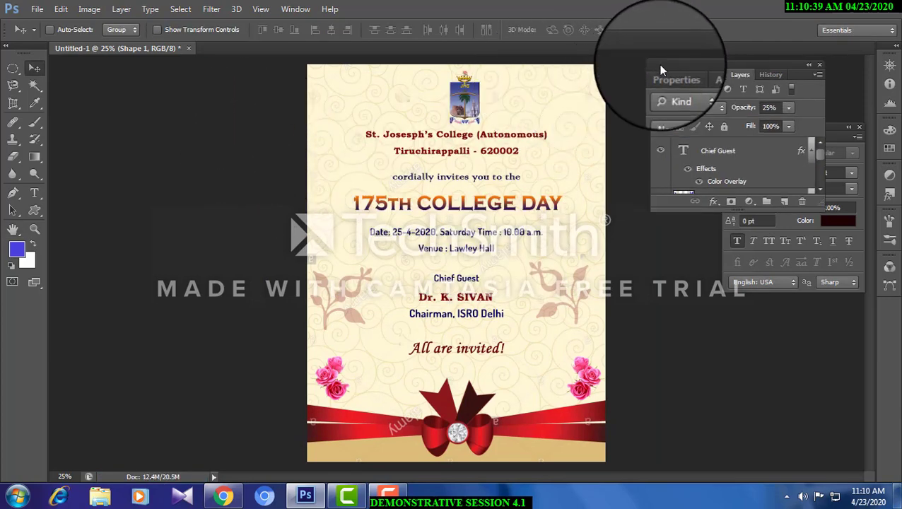
pyautogui.click(33, 10)
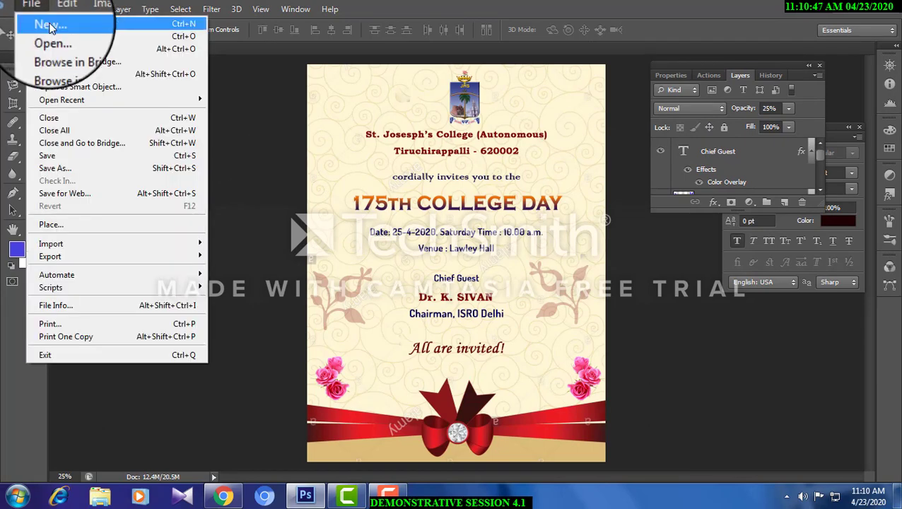
pyautogui.click(43, 31)
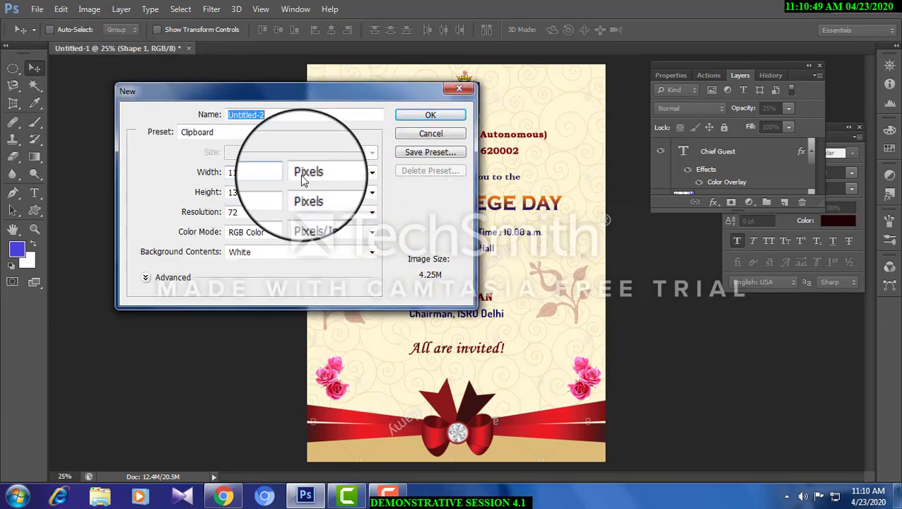
pyautogui.click(321, 173)
pyautogui.click(309, 200)
pyautogui.moveTo(264, 173); pyautogui.dragTo(203, 176)
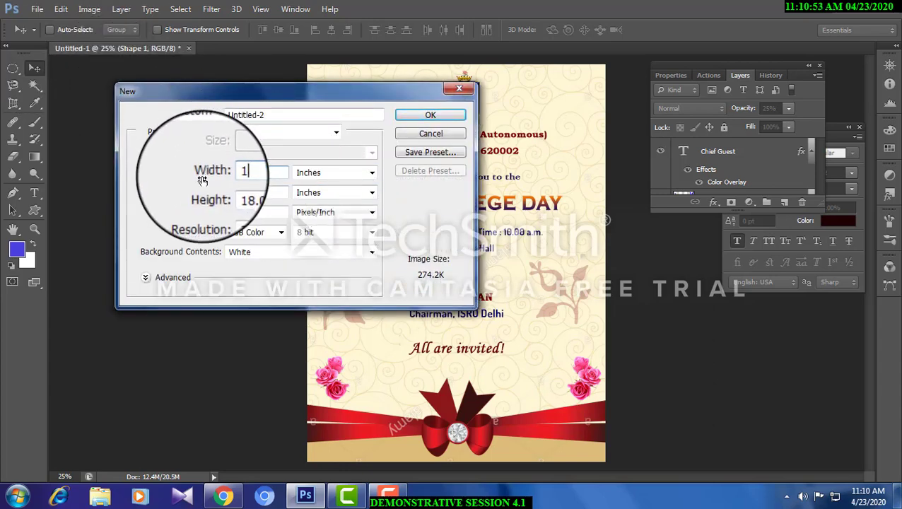
pyautogui.doubleClick(212, 176)
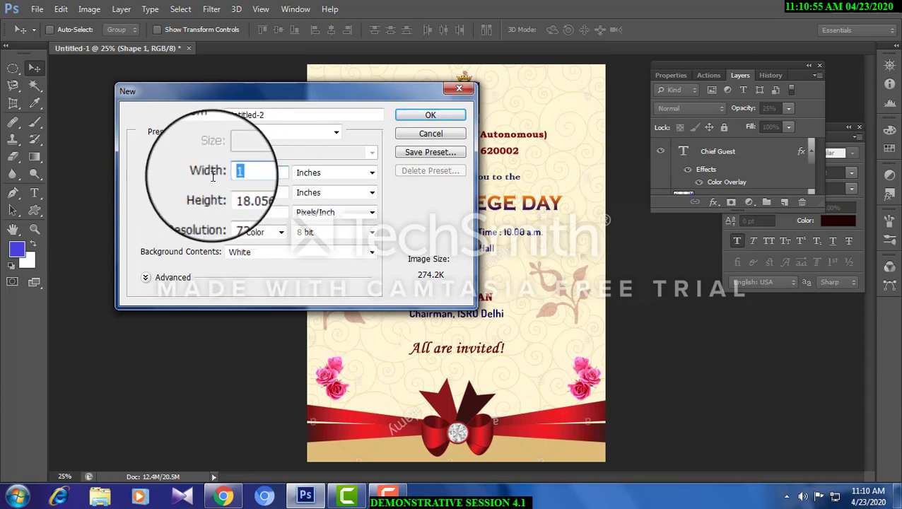
pyautogui.moveTo(260, 195); pyautogui.dragTo(151, 214)
pyautogui.write('13')
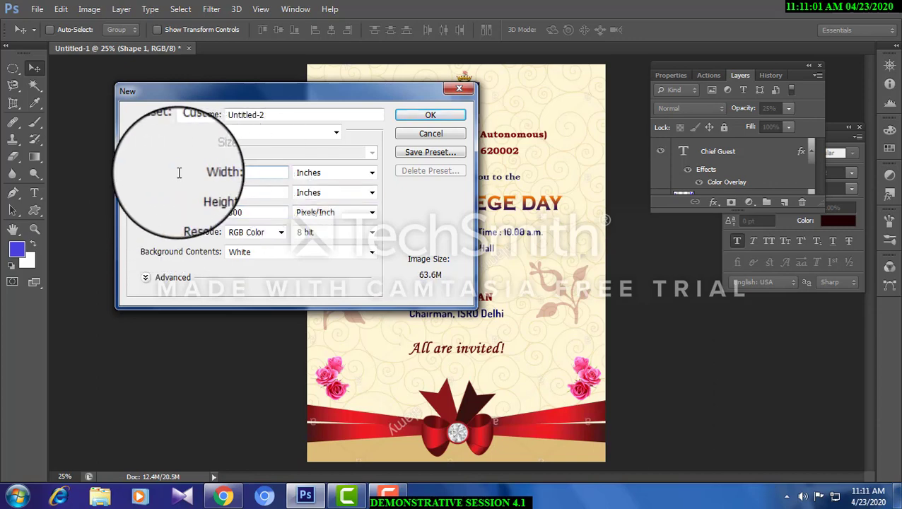
pyautogui.write('18')
pyautogui.press('Tab')
pyautogui.write('12')
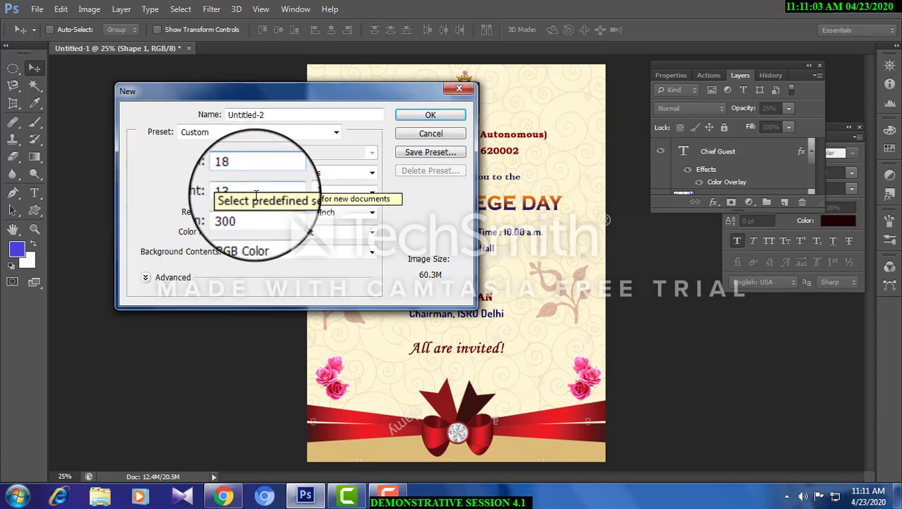
pyautogui.click(409, 115)
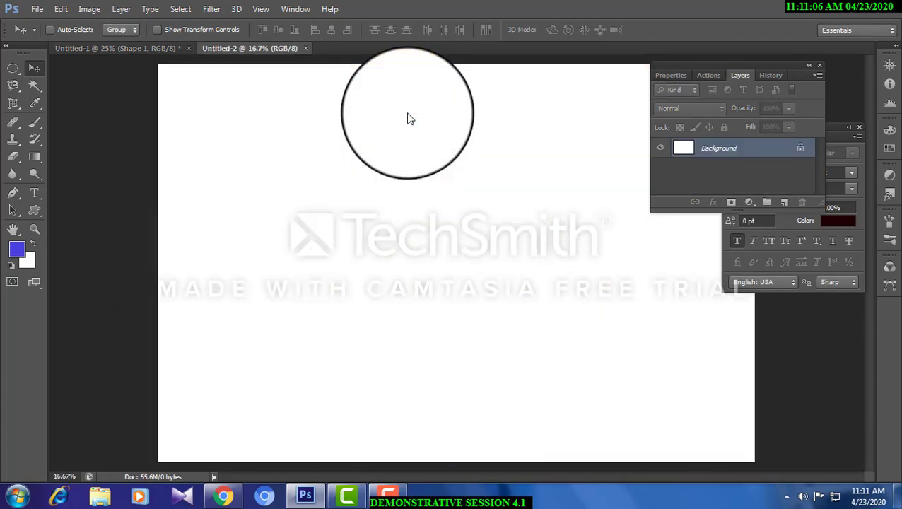
# Open the Invitation JPEG file from the Desktop.
pyautogui.click(36, 9)
pyautogui.click(52, 35)
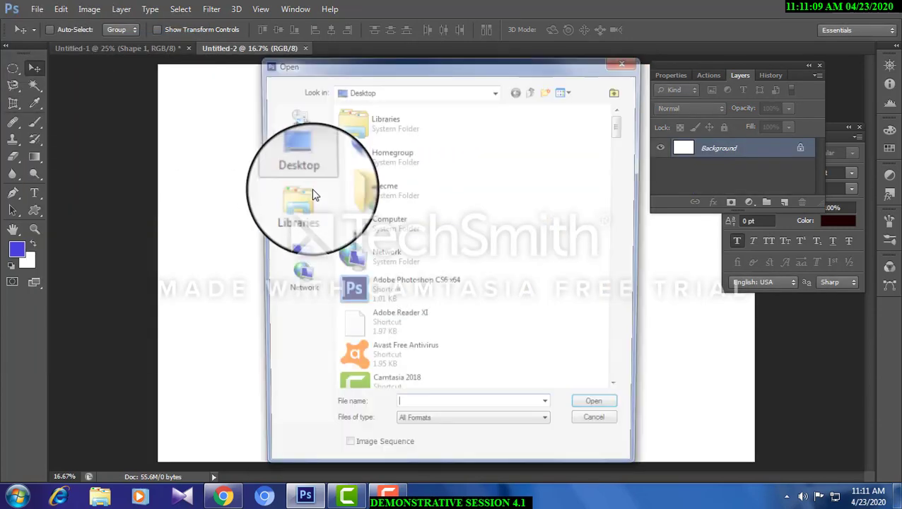
pyautogui.moveTo(620, 144); pyautogui.dragTo(622, 319)
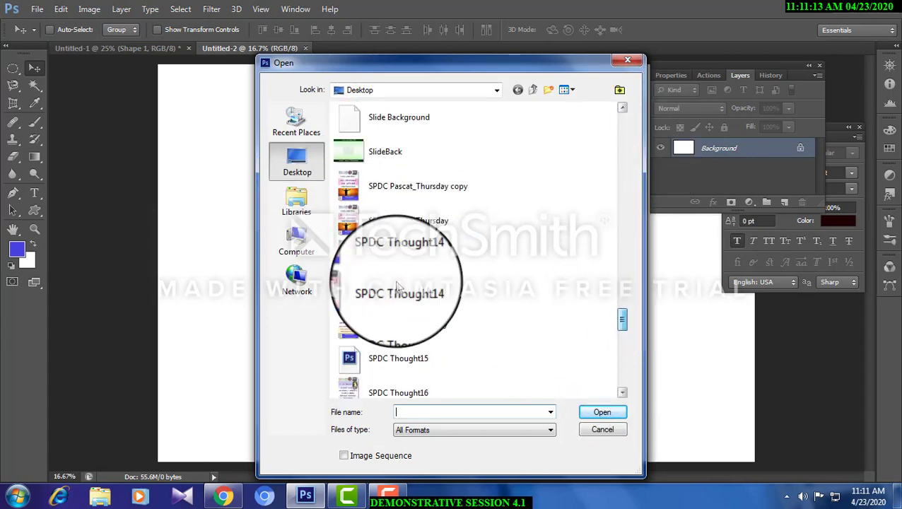
pyautogui.press('i')
pyautogui.press('i')
pyautogui.press('i')
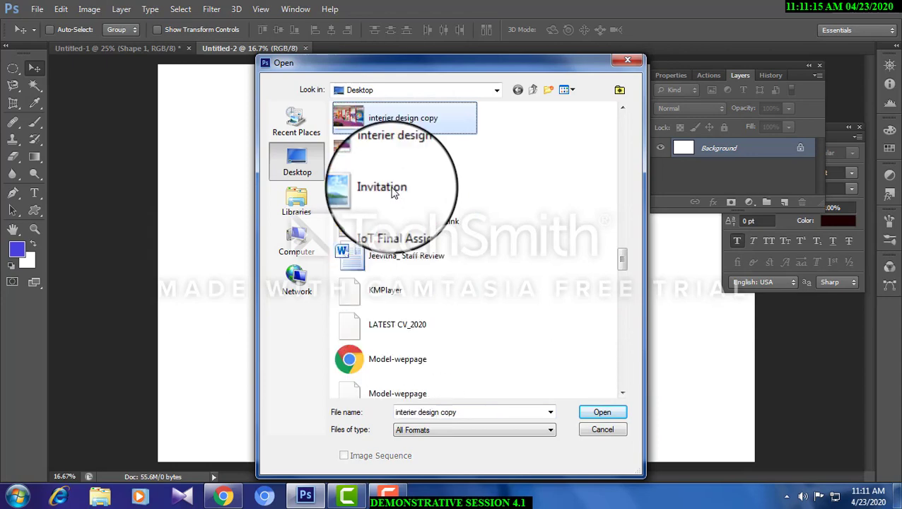
pyautogui.click(393, 193)
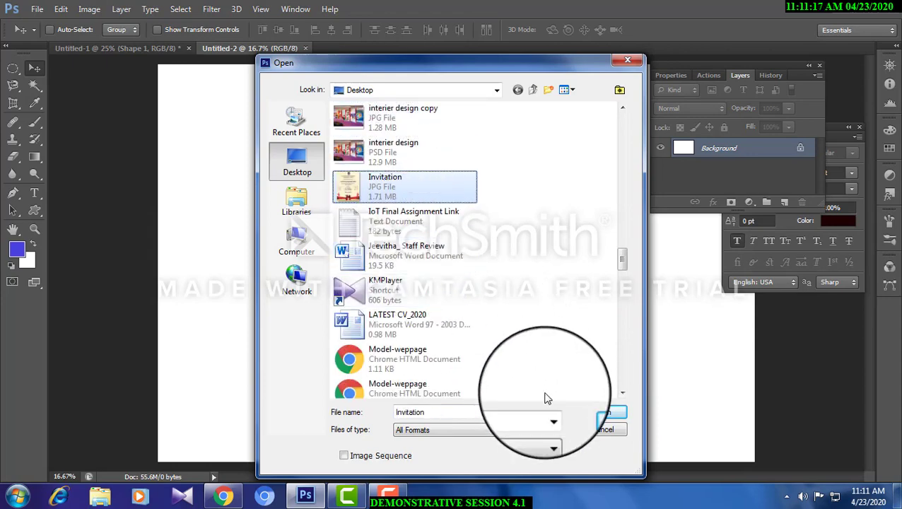
pyautogui.click(603, 412)
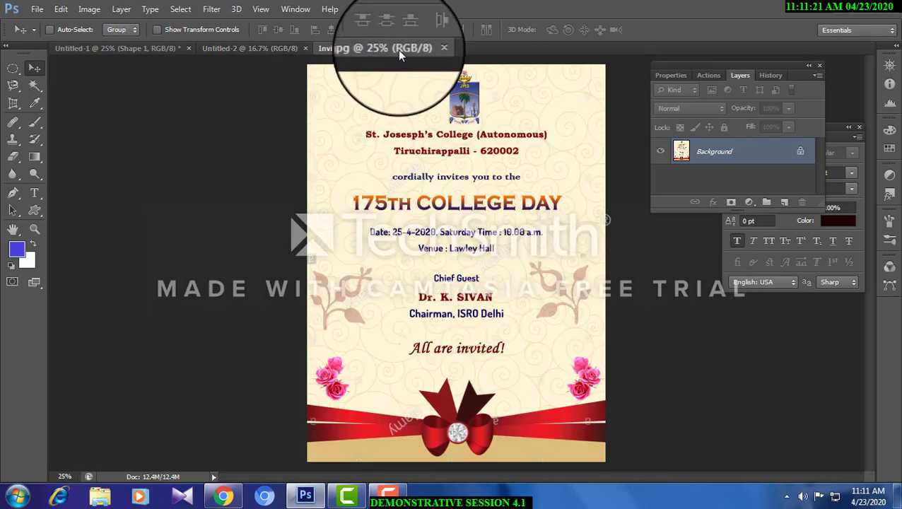
# Copy the invitation image into the upper-left corner of the blank 18 × 12 inch page and close the Invitation.jpg document.
pyautogui.moveTo(397, 49); pyautogui.dragTo(440, 125)
pyautogui.moveTo(485, 161); pyautogui.dragTo(244, 147)
pyautogui.moveTo(268, 184); pyautogui.dragTo(255, 72)
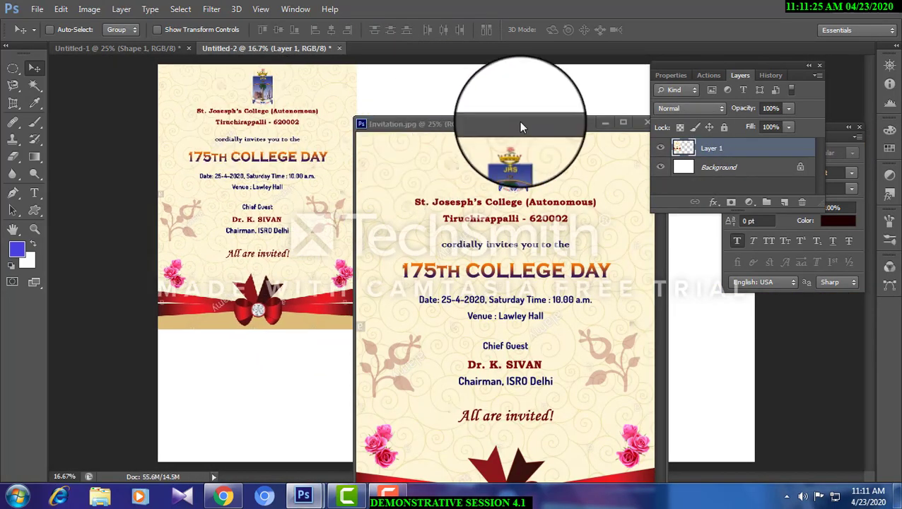
pyautogui.moveTo(519, 123); pyautogui.dragTo(324, 133)
pyautogui.click(460, 134)
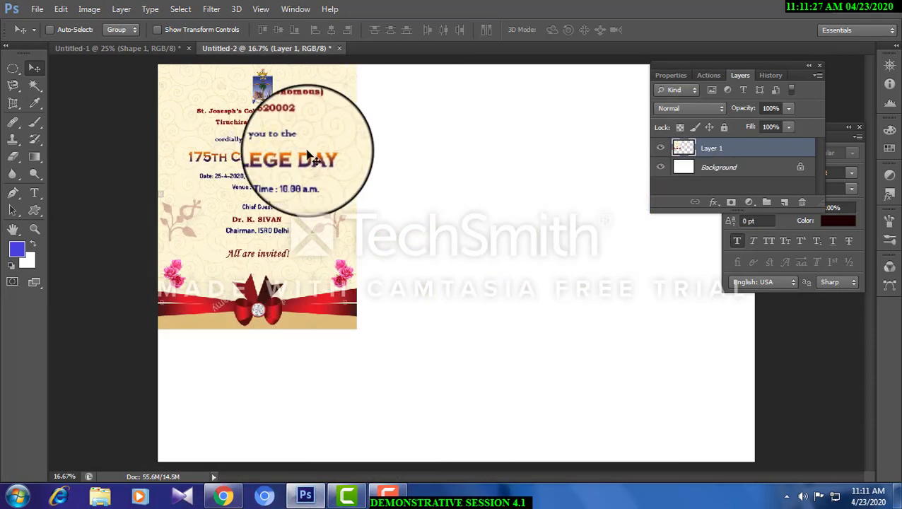
# Rotate the invitation layer by -90° and align it with the upper-left corner of the page.
pyautogui.hotkey('ctrl', 't')
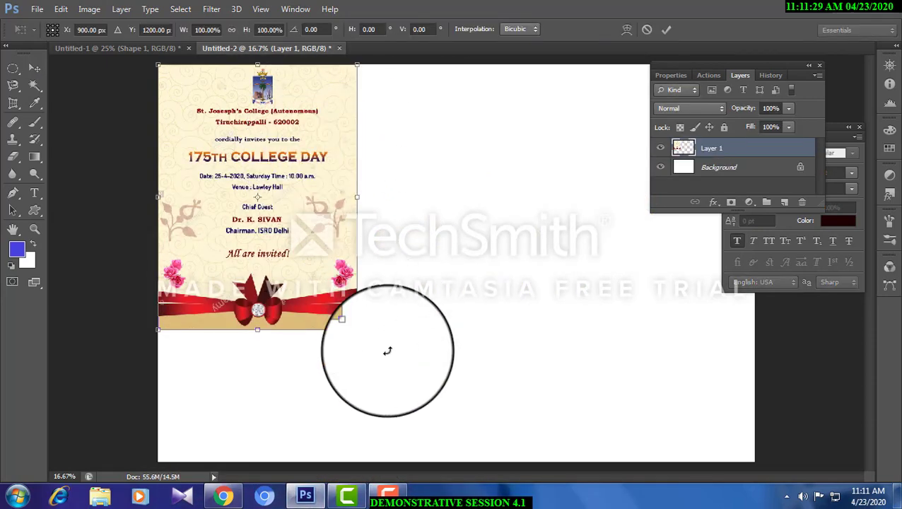
pyautogui.moveTo(383, 352); pyautogui.dragTo(469, 48)
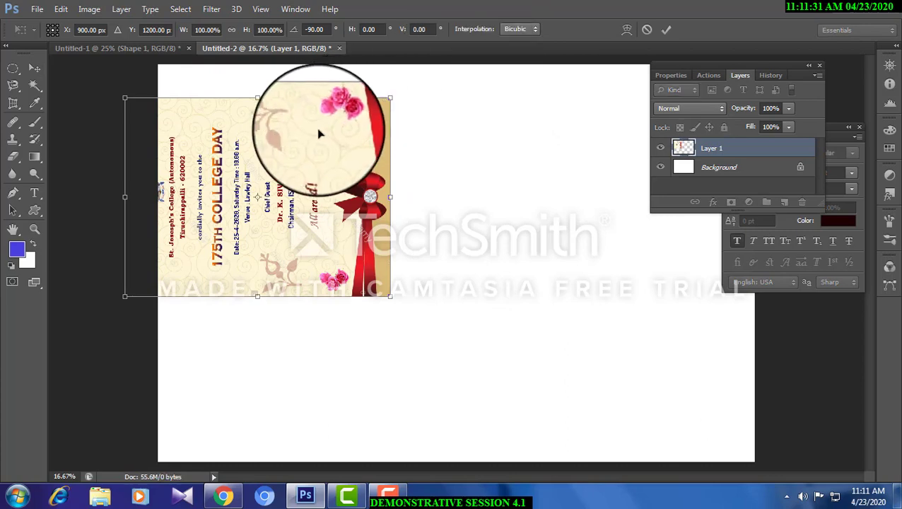
pyautogui.moveTo(318, 133); pyautogui.dragTo(510, 128)
pyautogui.press('Return')
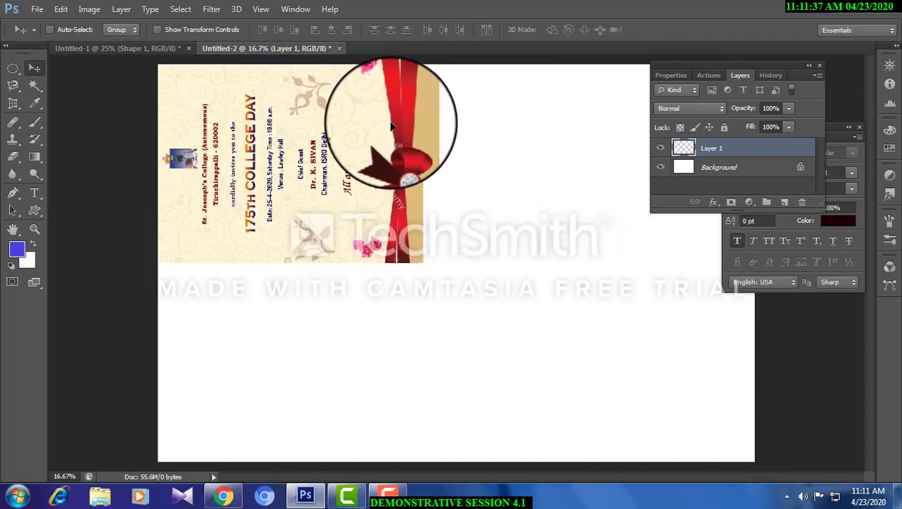
# Duplicate the rotated card directly beside itself and copy both cards into a second row below, forming a two-by-two grid.
pyautogui.moveTo(324, 113); pyautogui.dragTo(591, 113)
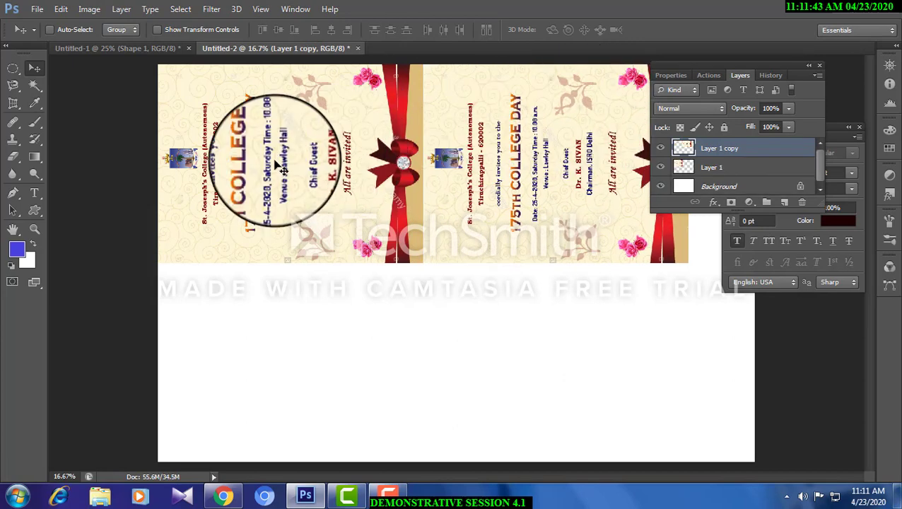
pyautogui.rightClick(279, 164)
pyautogui.click(308, 173)
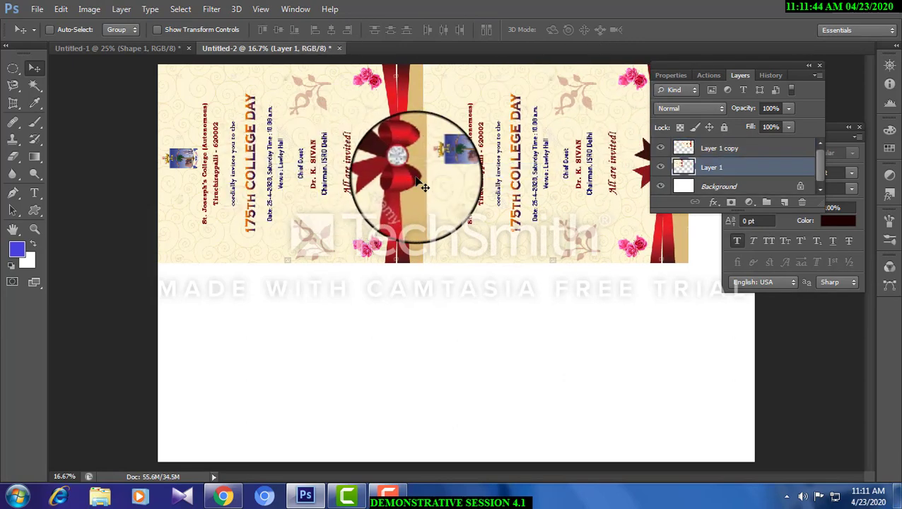
pyautogui.rightClick(470, 163)
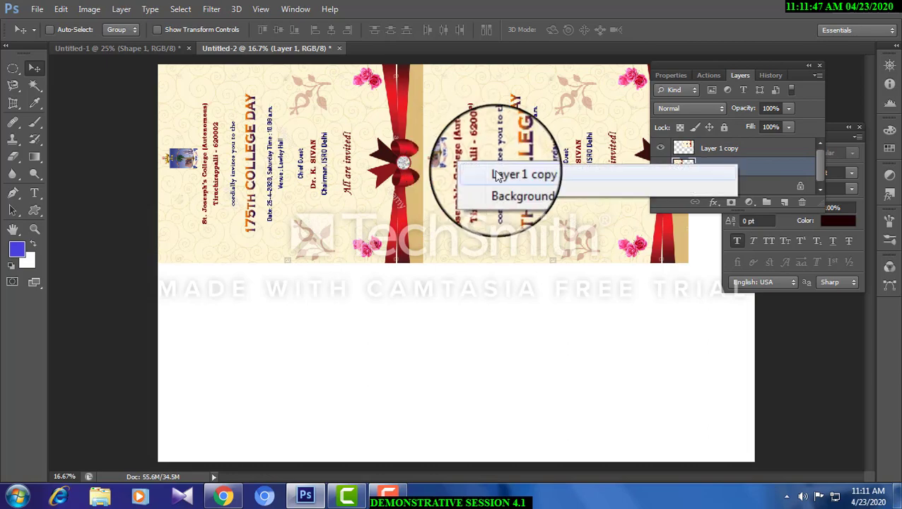
pyautogui.keyDown('shift'); pyautogui.click(496, 175); pyautogui.keyUp('shift')
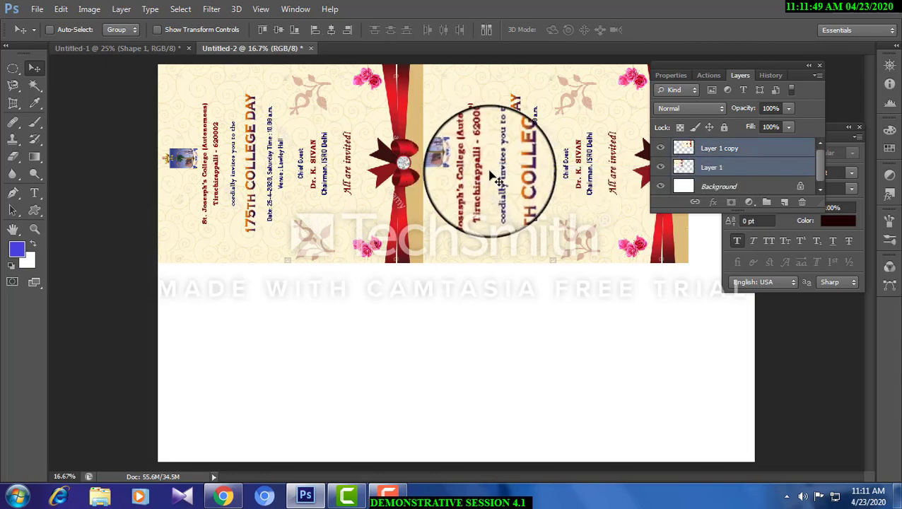
pyautogui.moveTo(484, 161); pyautogui.dragTo(485, 369)
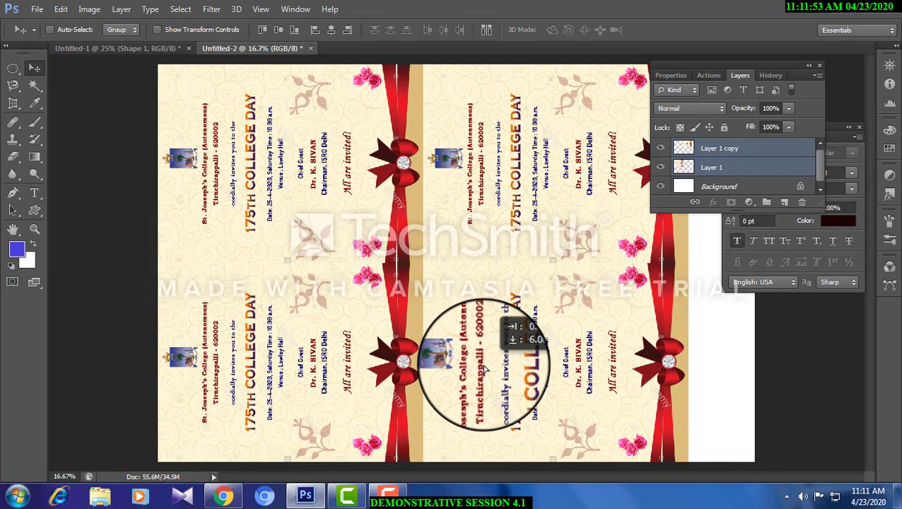
pyautogui.hotkey('ctrl', 'j')
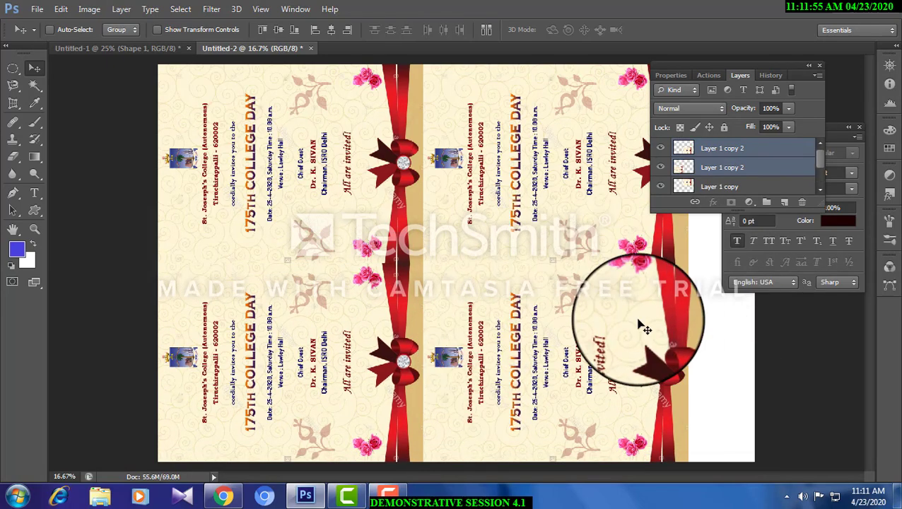
pyautogui.click(37, 9)
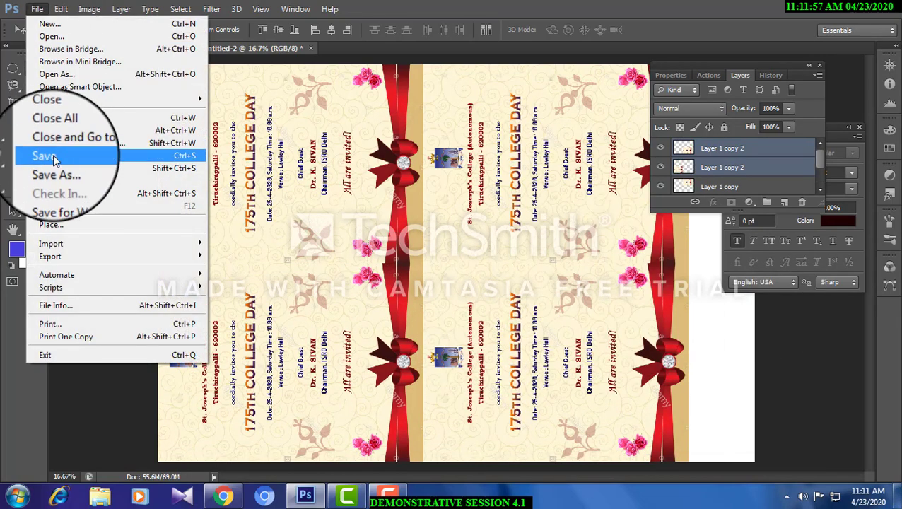
pyautogui.click(41, 150)
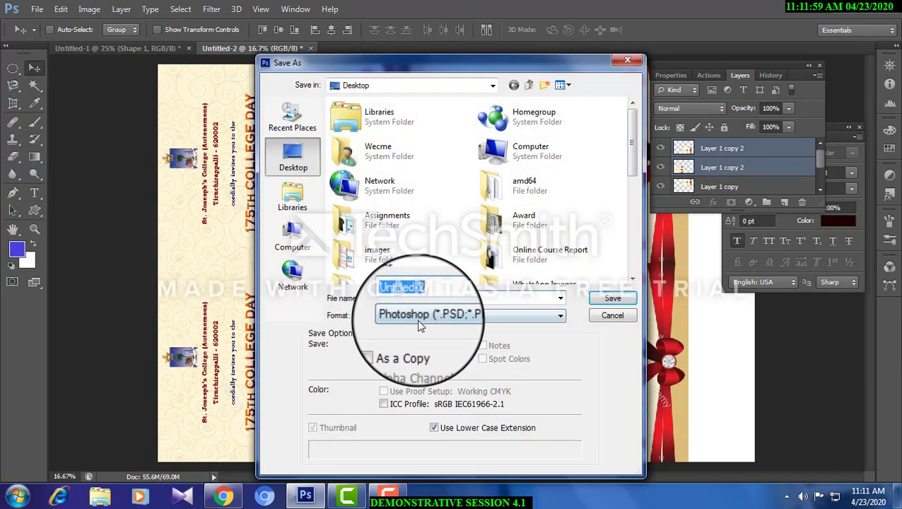
pyautogui.click(424, 316)
pyautogui.click(424, 200)
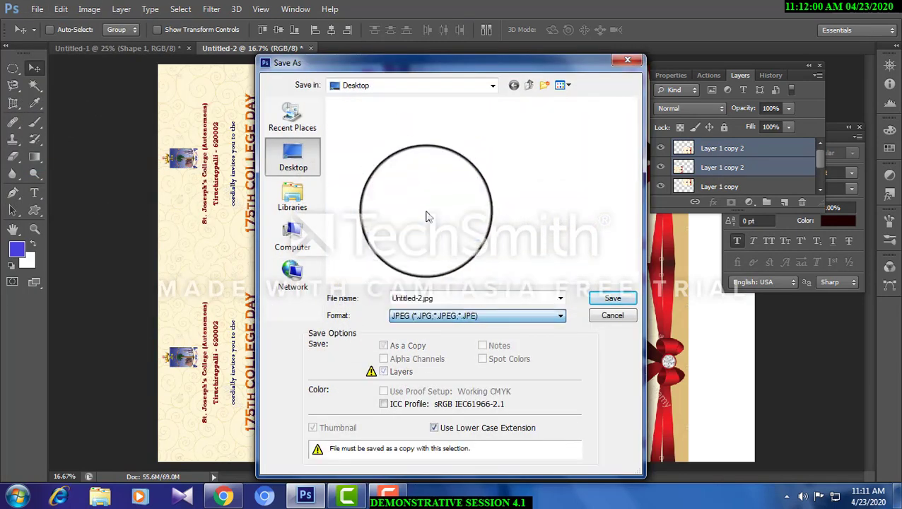
pyautogui.click(612, 315)
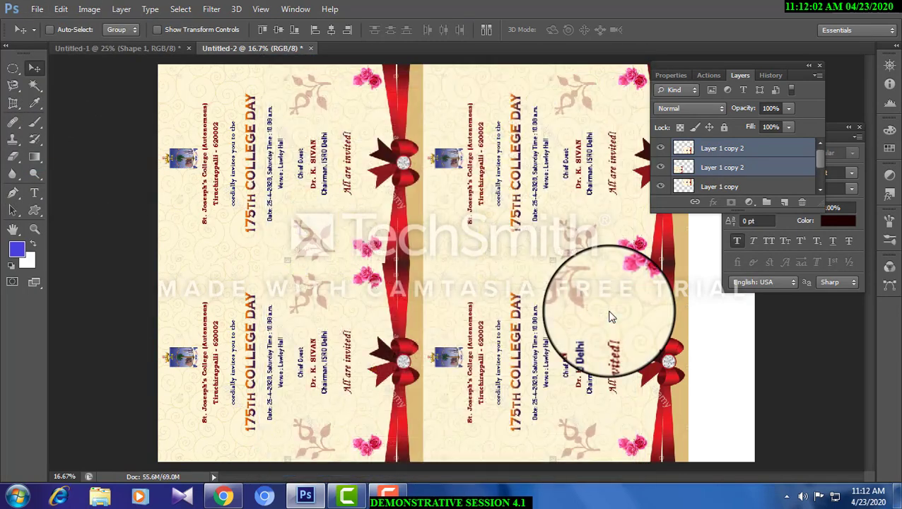
# Close the four-card page without saving and define the invitation card as a pattern named Invitation.
pyautogui.click(311, 48)
pyautogui.click(460, 200)
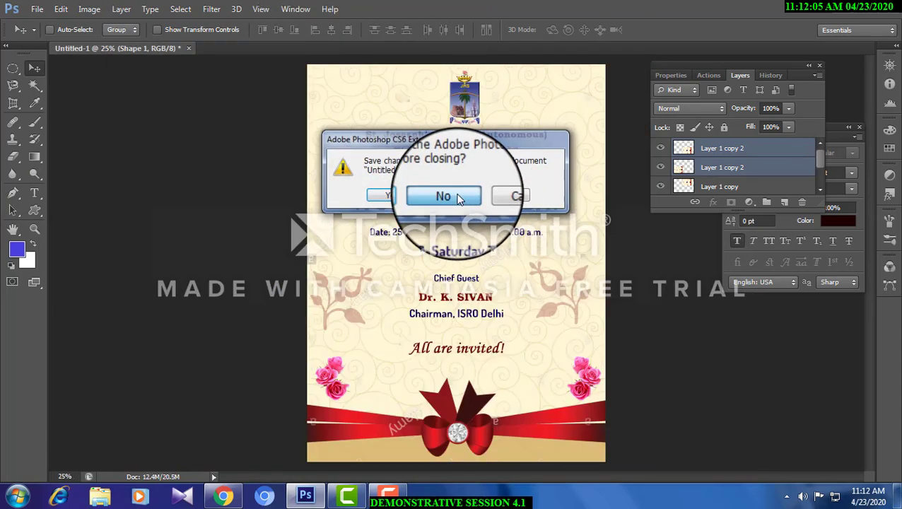
pyautogui.click(61, 10)
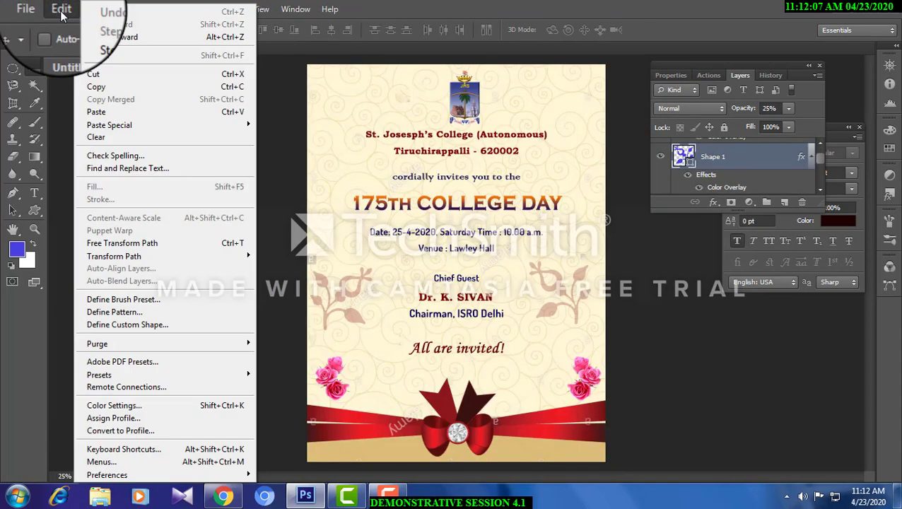
pyautogui.click(129, 314)
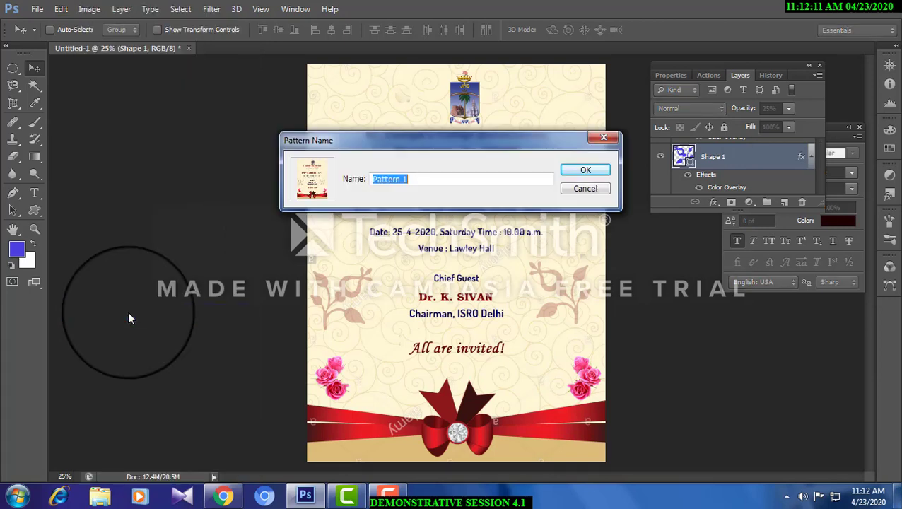
pyautogui.press('BackSpace')
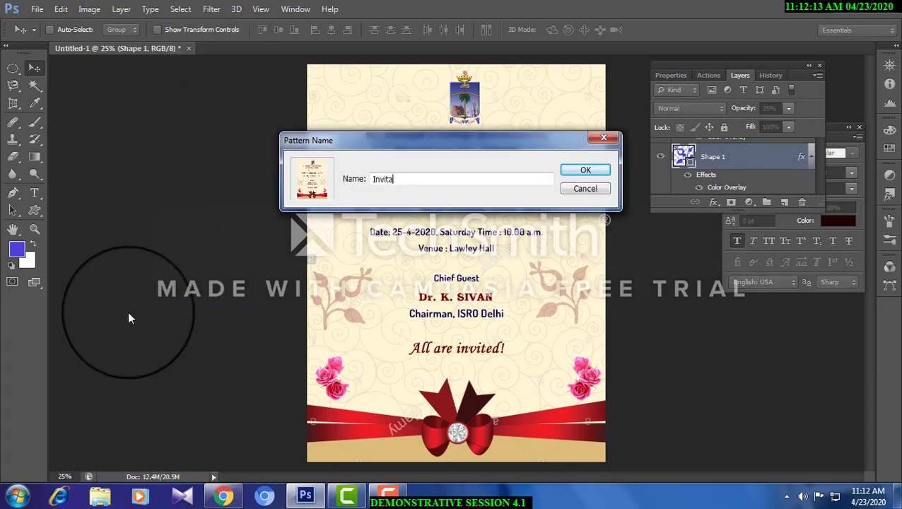
pyautogui.write('Invitation')
pyautogui.press('Return')
# Create a new blank document 12 inches wide and 19 inches high at 300 pixels/inch.
pyautogui.click(38, 10)
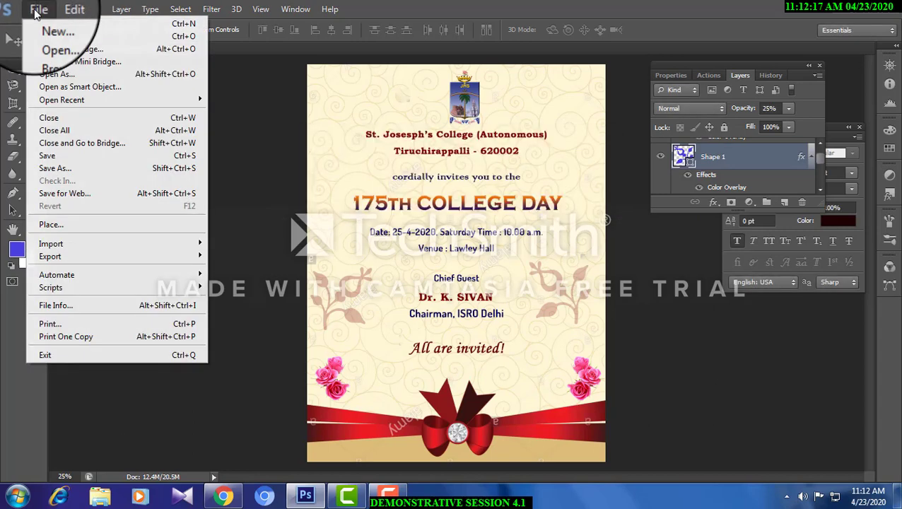
pyautogui.click(58, 31)
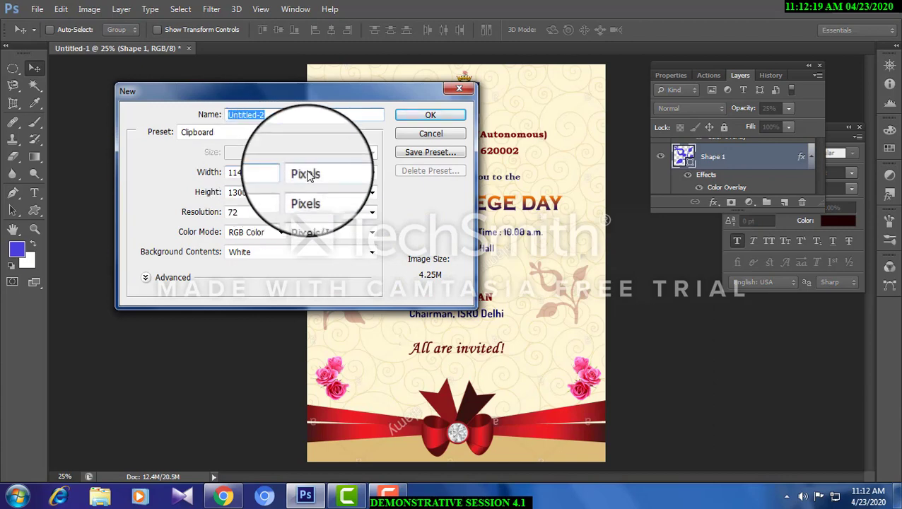
pyautogui.click(305, 174)
pyautogui.click(311, 195)
pyautogui.moveTo(281, 172); pyautogui.dragTo(209, 173)
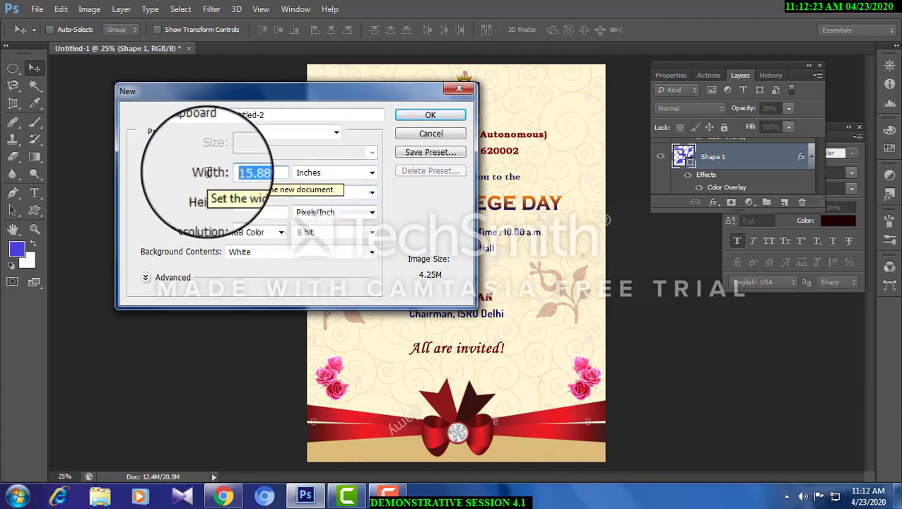
pyautogui.write('12')
pyautogui.press('Tab')
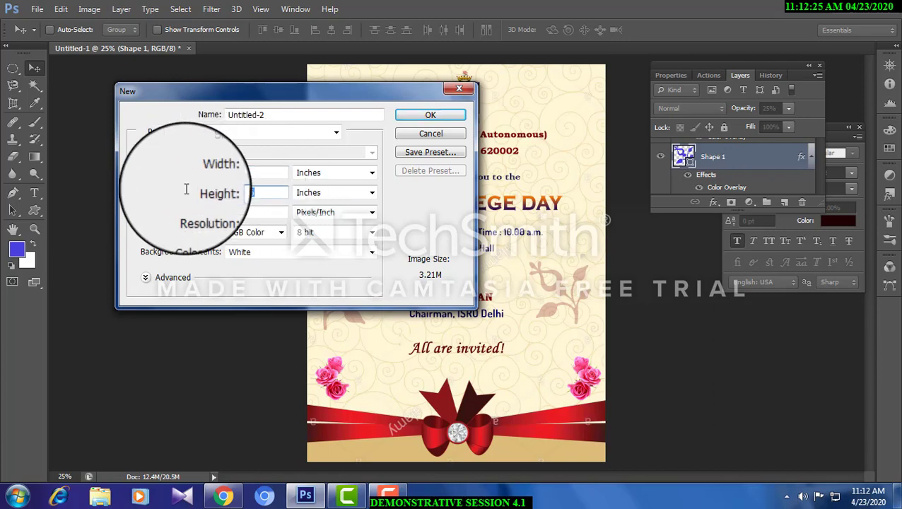
pyautogui.write('19')
pyautogui.press('Tab')
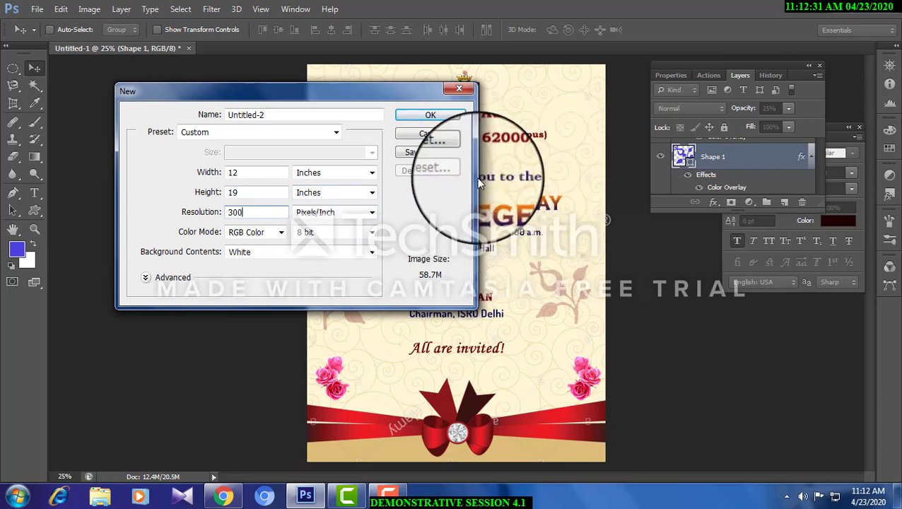
pyautogui.click(429, 116)
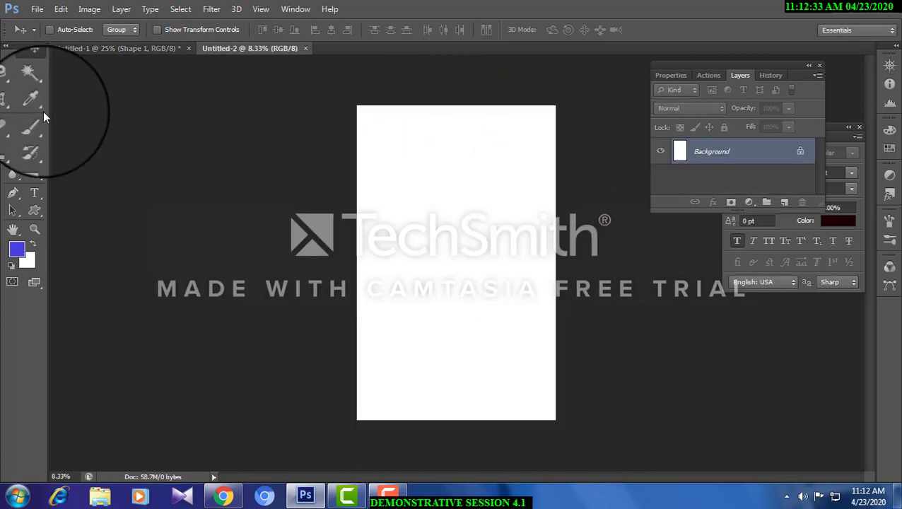
# Fill the blank page with the Invitation pattern using the Paint Bucket tool.
pyautogui.click(35, 159)
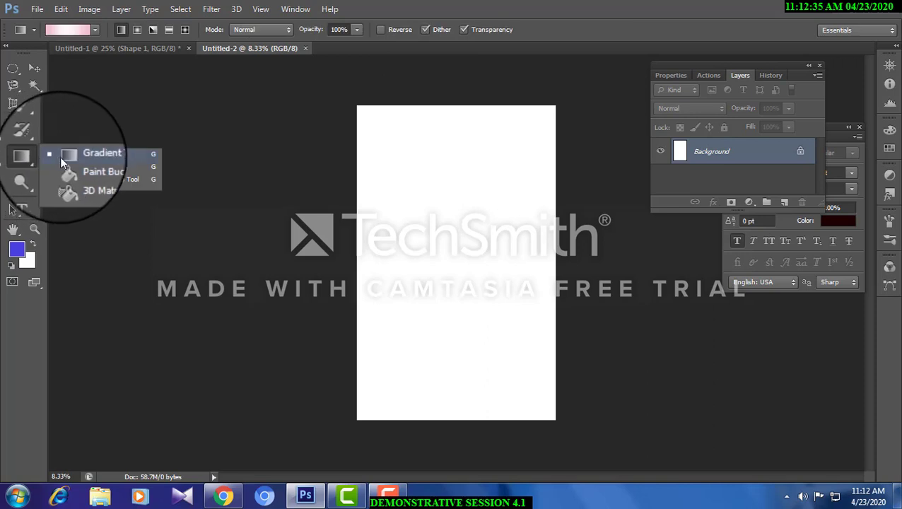
pyautogui.click(71, 170)
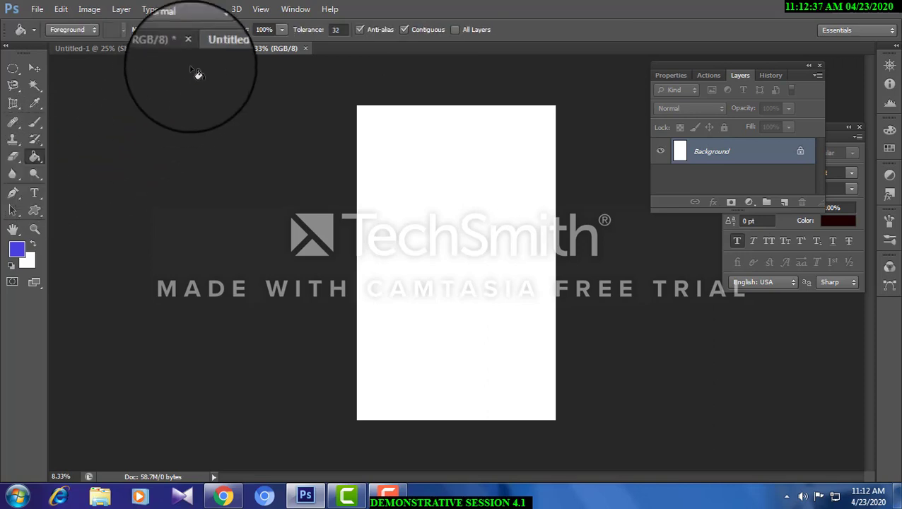
pyautogui.click(86, 31)
pyautogui.click(77, 56)
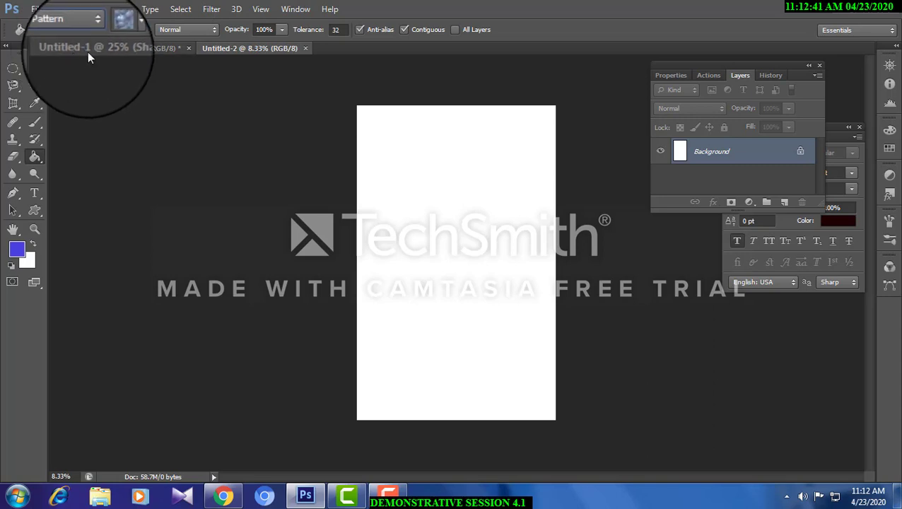
pyautogui.click(124, 32)
pyautogui.click(155, 59)
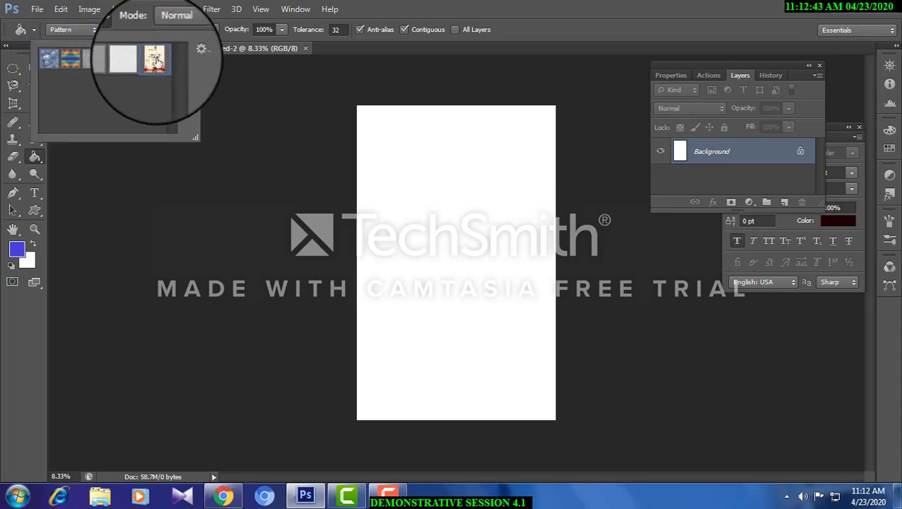
pyautogui.click(352, 176)
pyautogui.click(377, 179)
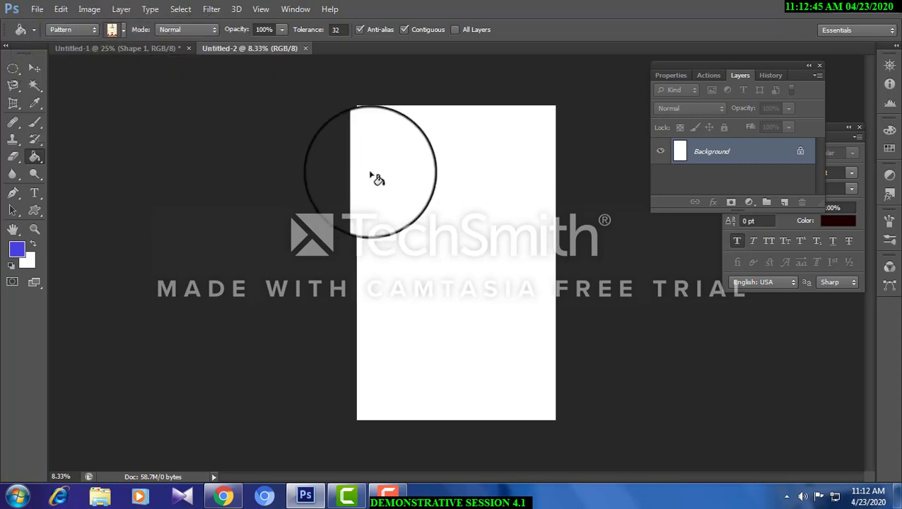
pyautogui.click(377, 179)
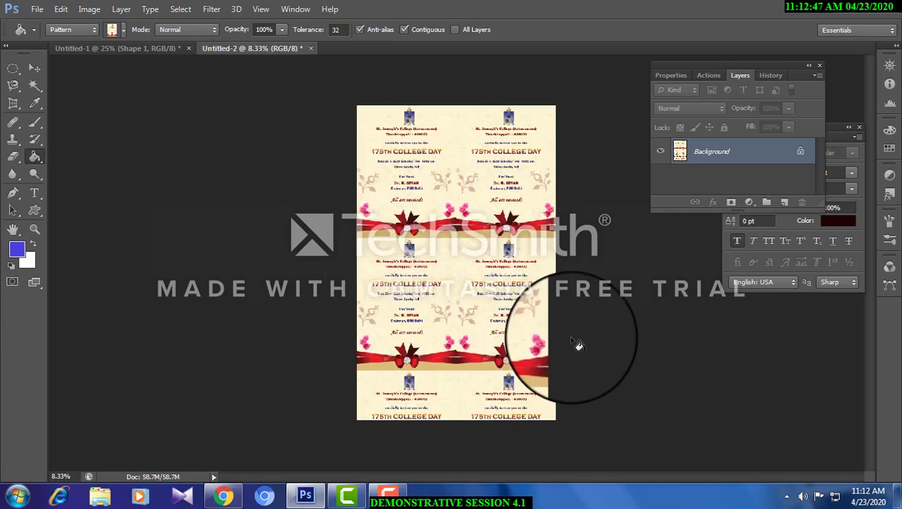
# Select the strip of cut-off cards along the page's lower edge with a rectangular marquee and apply a Content-Aware fill, dismissing the Windows color scheme prompt.
pyautogui.rightClick(12, 70)
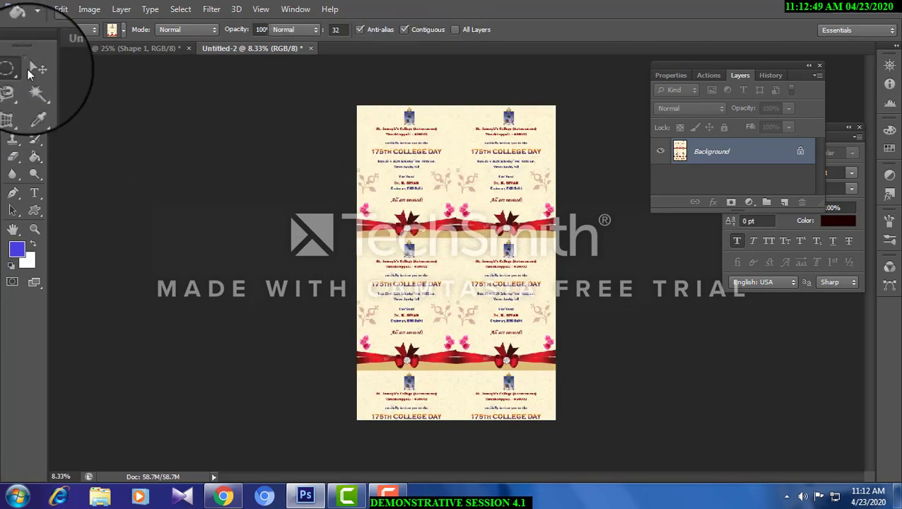
pyautogui.click(51, 67)
pyautogui.moveTo(350, 371); pyautogui.dragTo(630, 475)
pyautogui.press('i')
pyautogui.press('Delete')
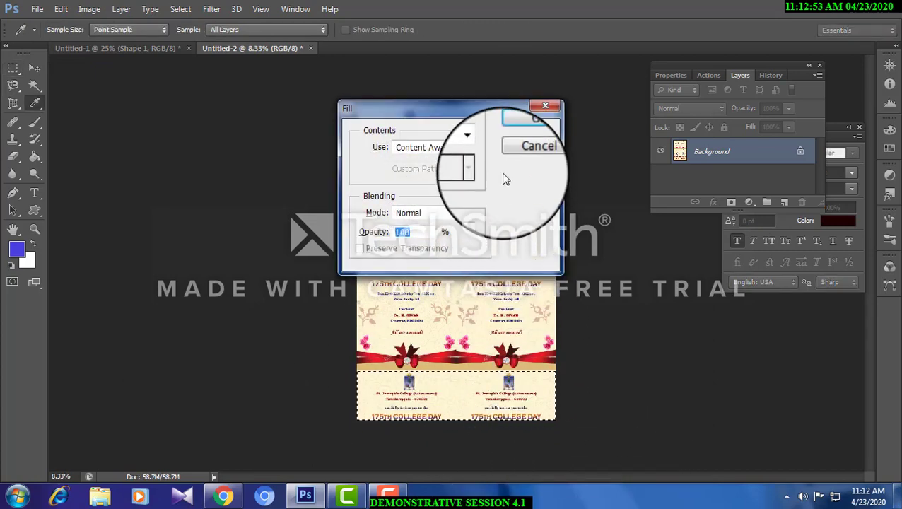
pyautogui.click(517, 139)
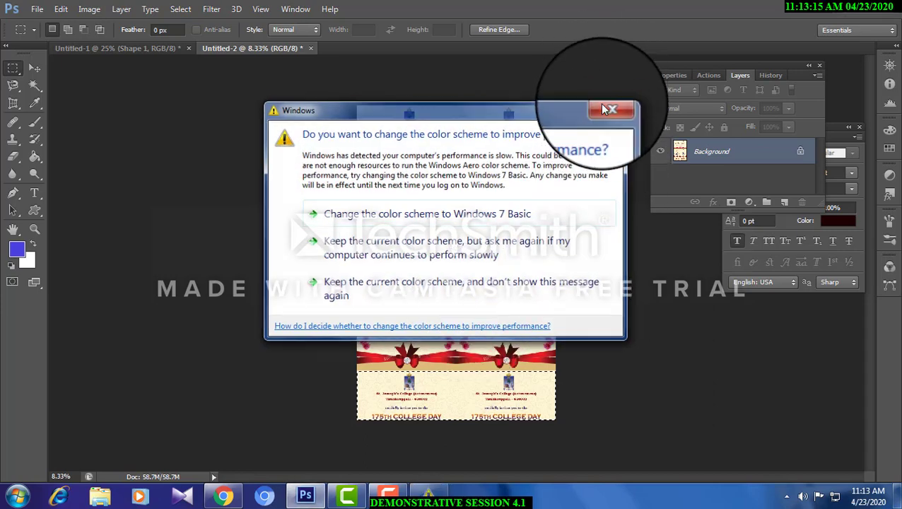
pyautogui.click(612, 108)
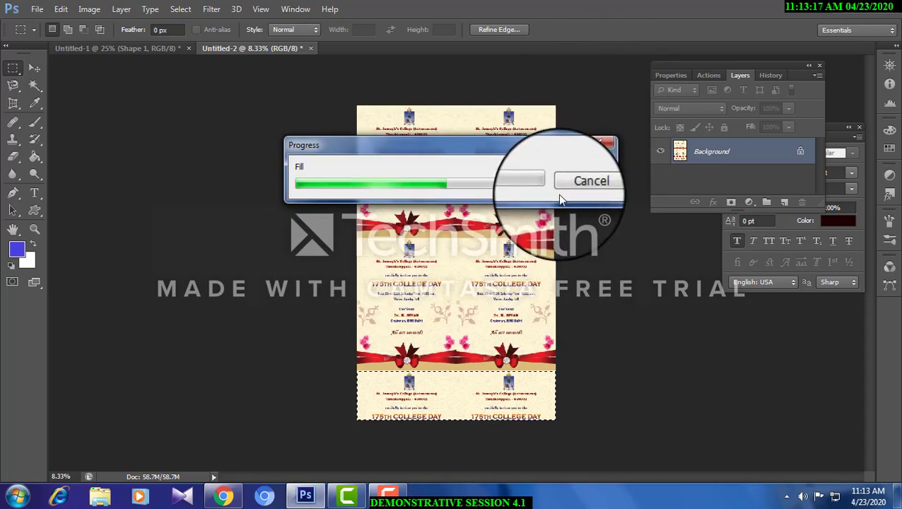